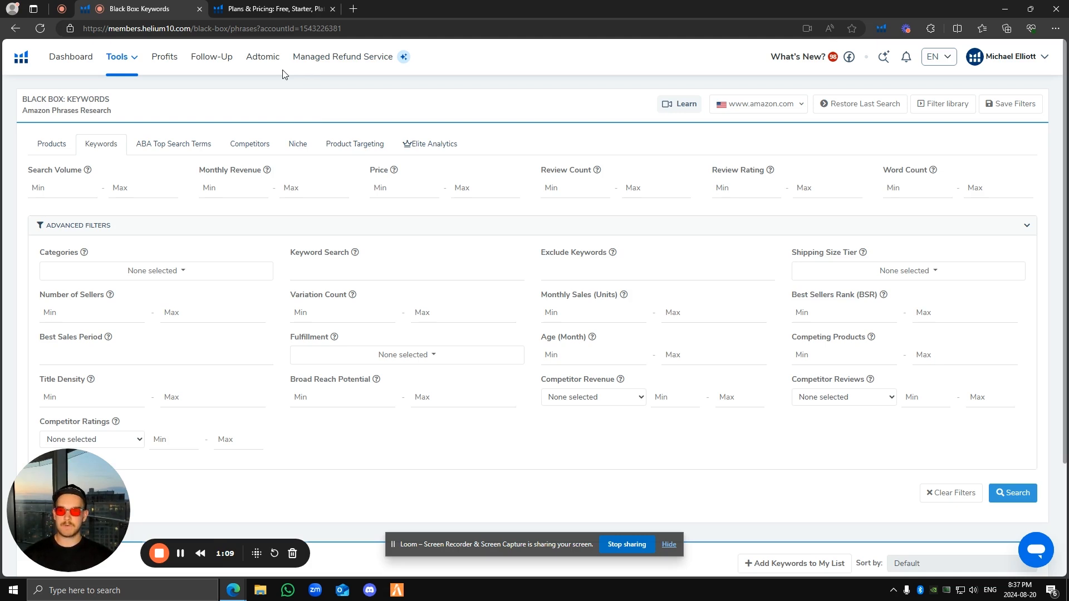
- Return to the dashboard, then open the Keywords search of the Black Box product research tool
click(286, 9)
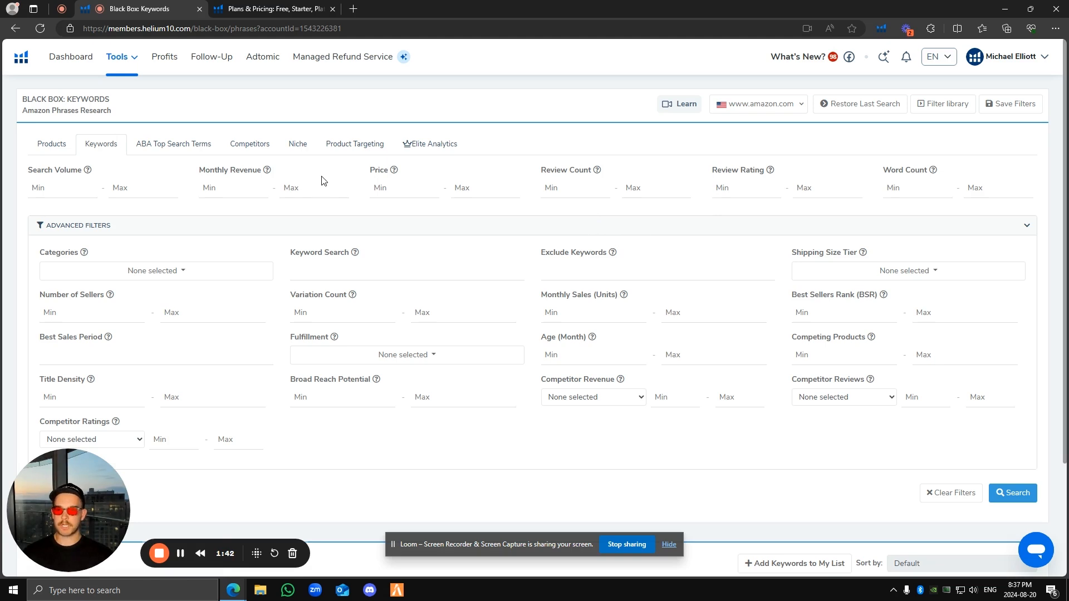
click(62, 57)
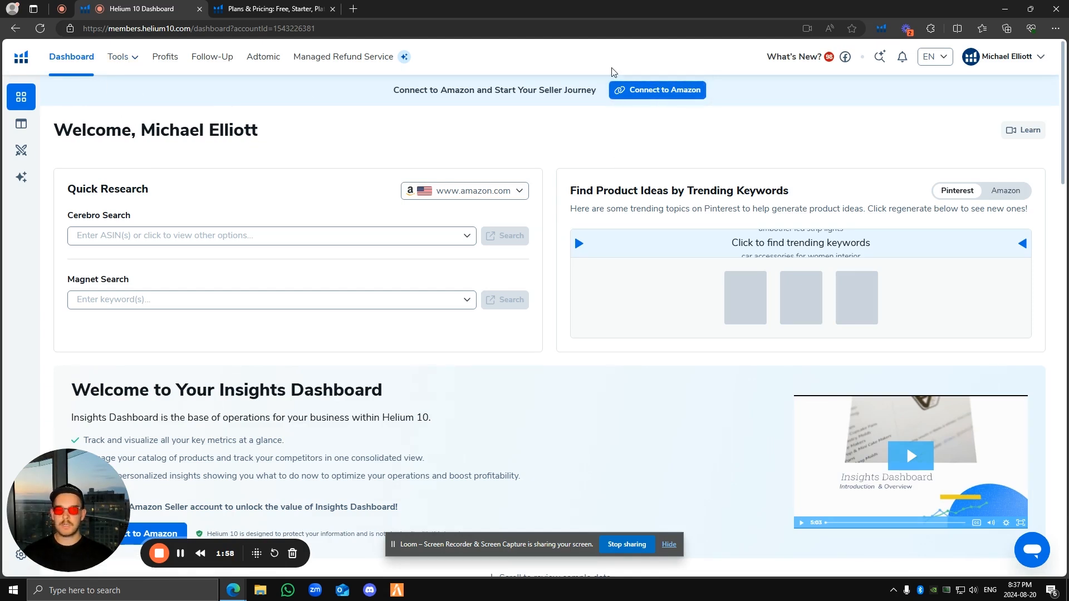
click(117, 57)
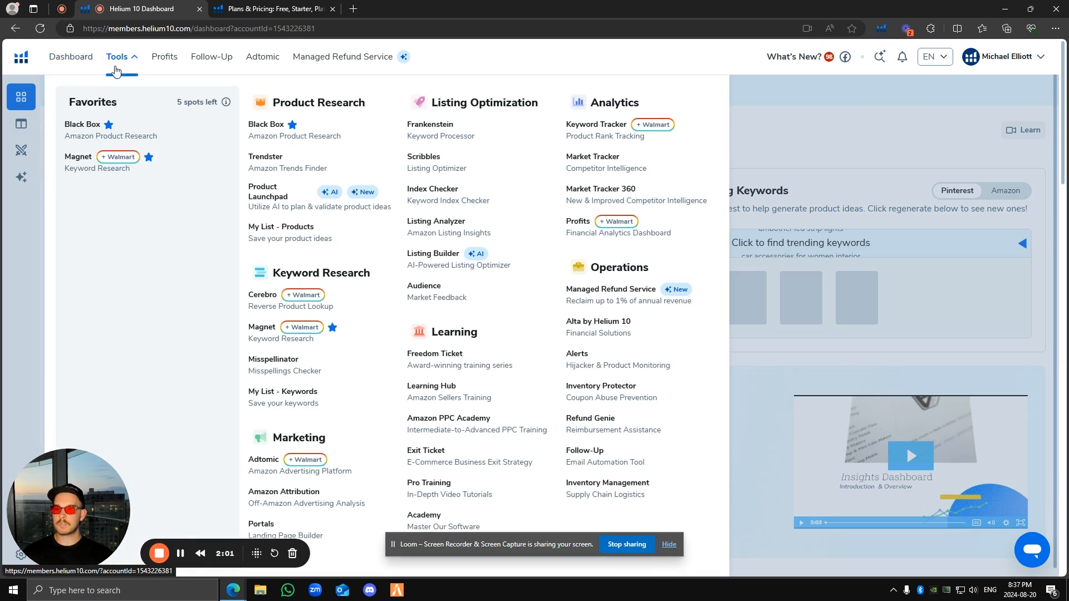
click(259, 131)
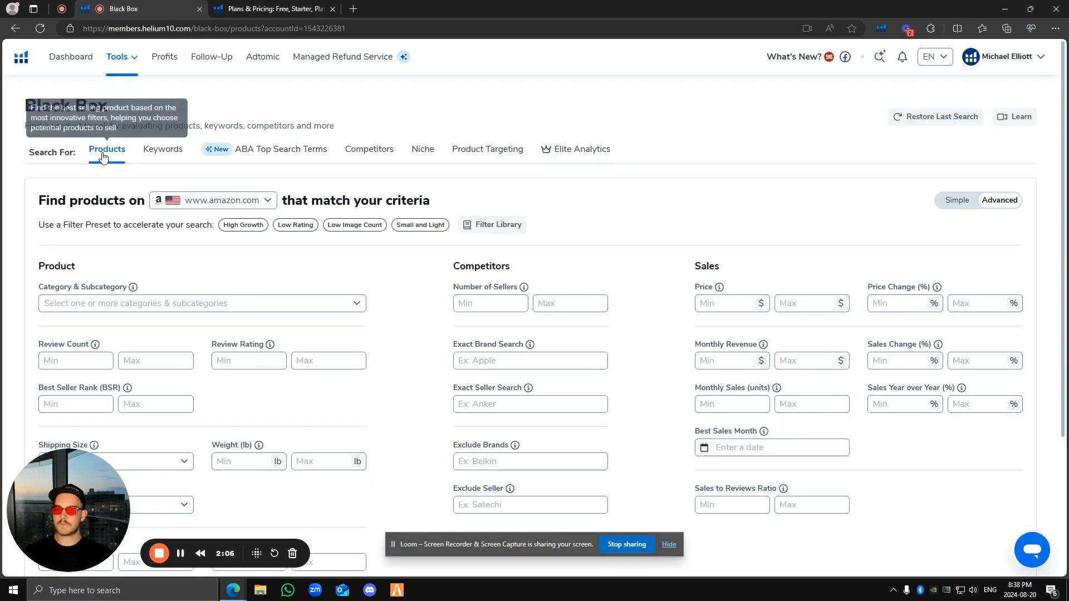
click(163, 150)
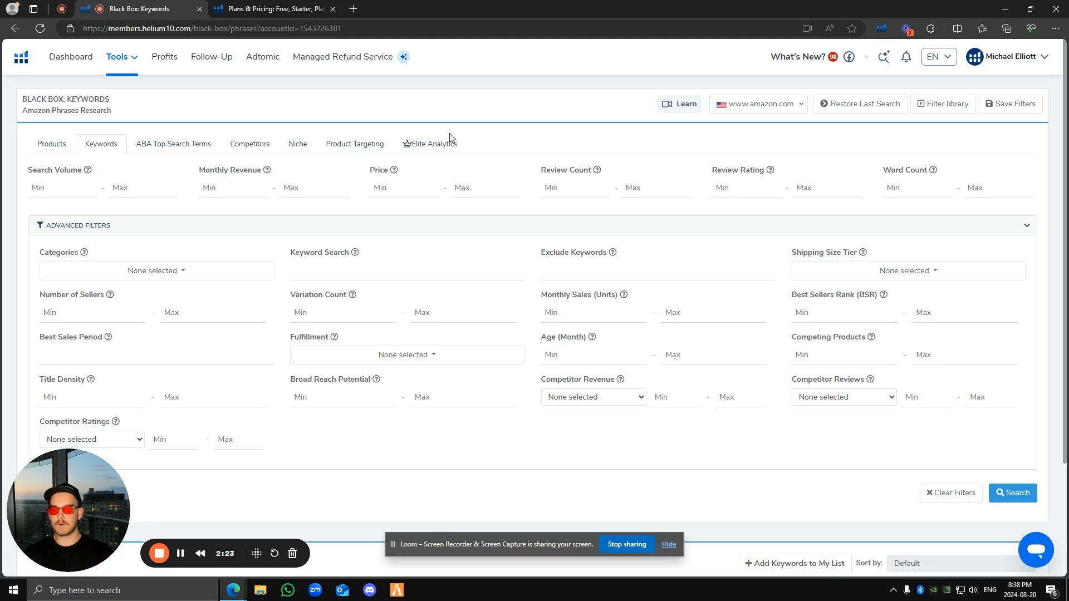
- Apply the saved filter preset UPDATED from the filter library to the keyword search
click(942, 112)
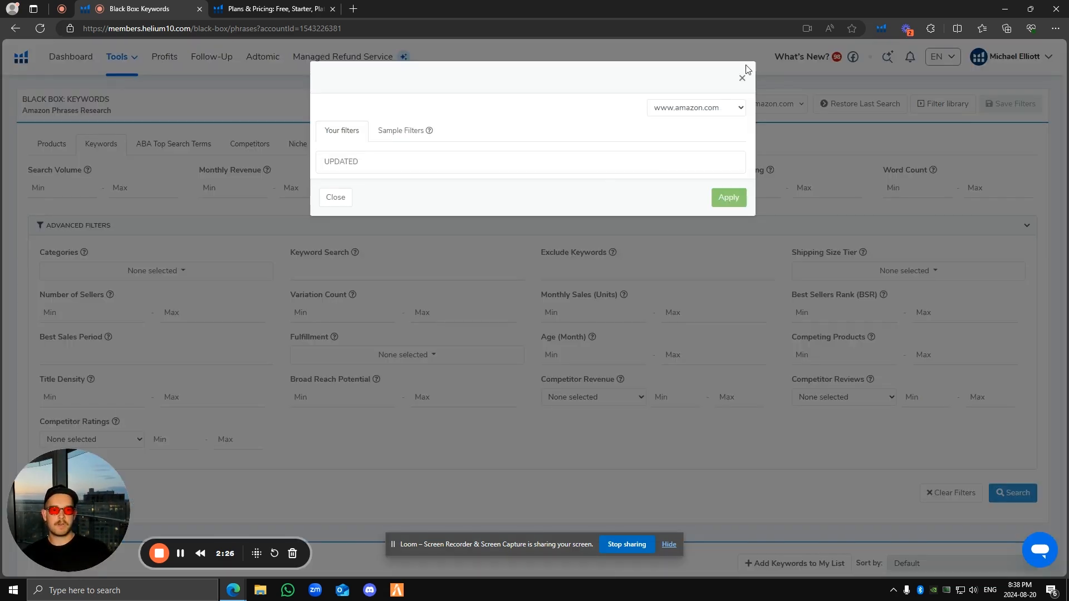
click(539, 165)
click(727, 198)
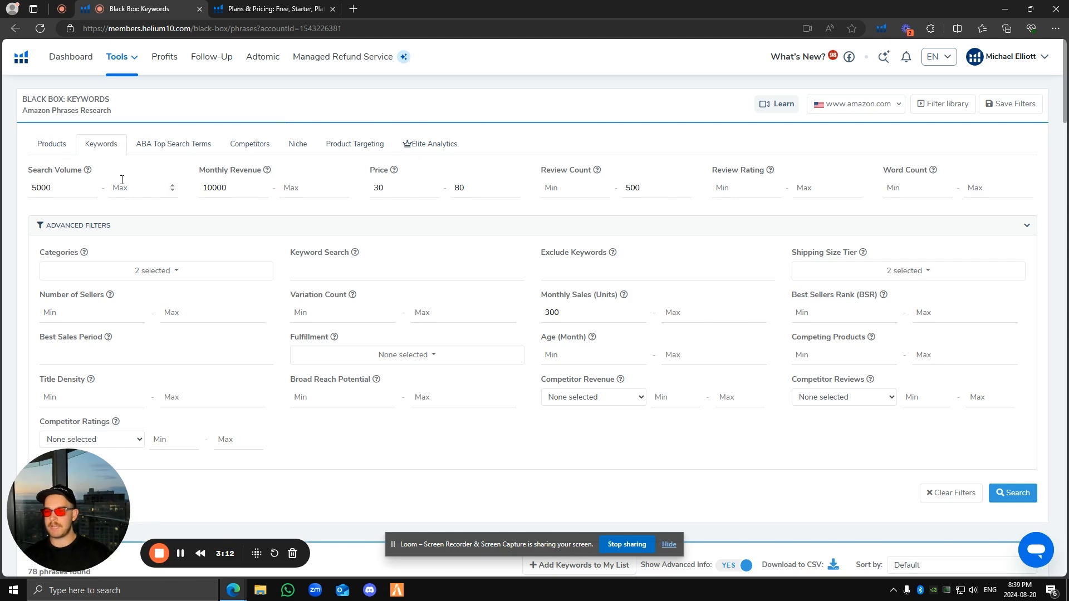
- Review the minimum search volume and minimum monthly revenue filters loaded from the preset
double_click(57, 187)
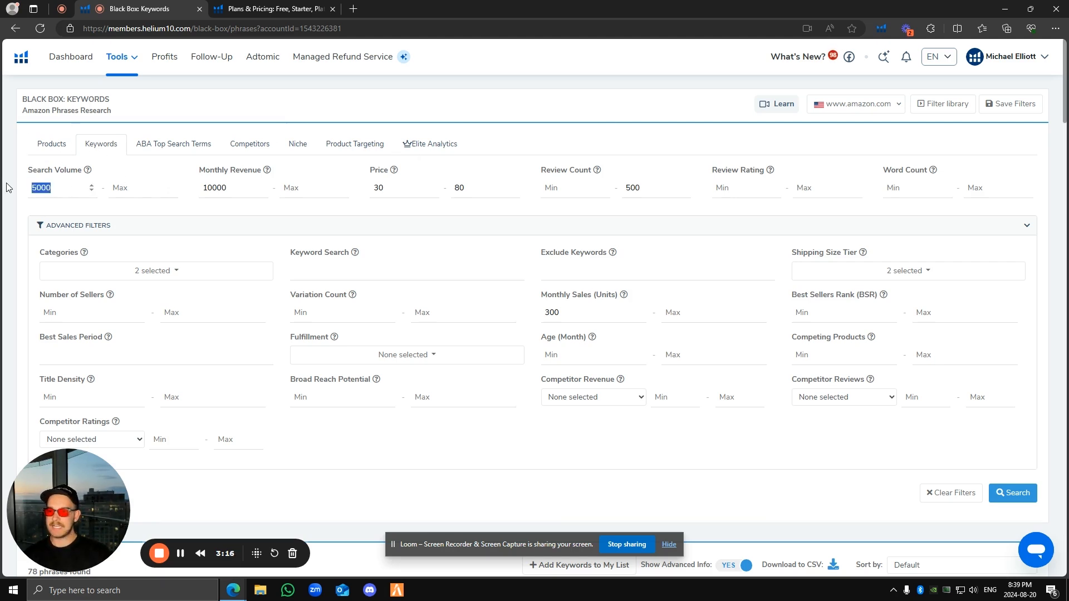
click(62, 193)
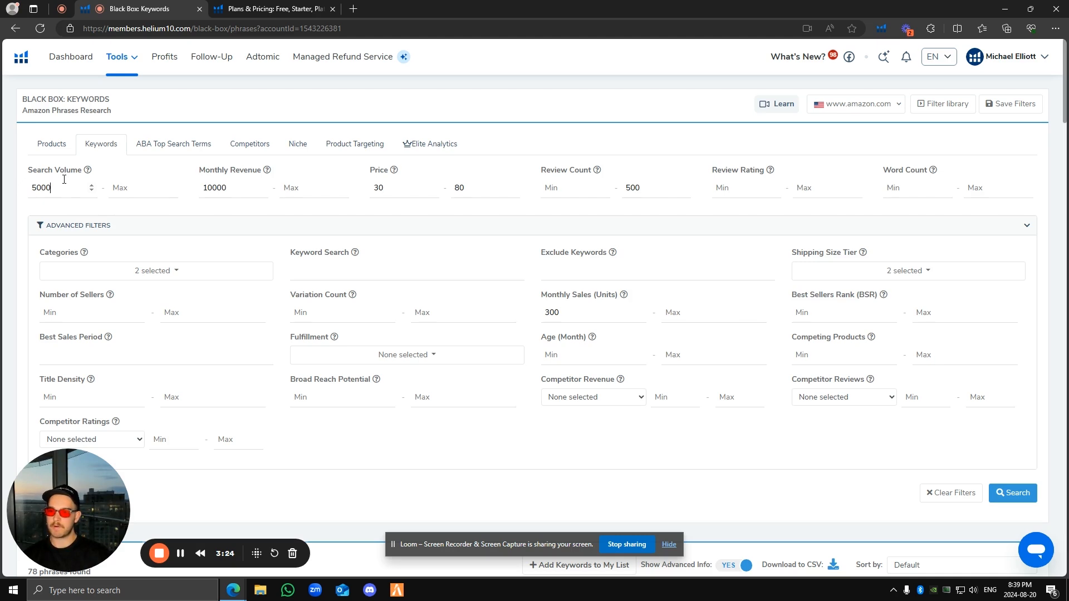
drag(52, 188, 28, 187)
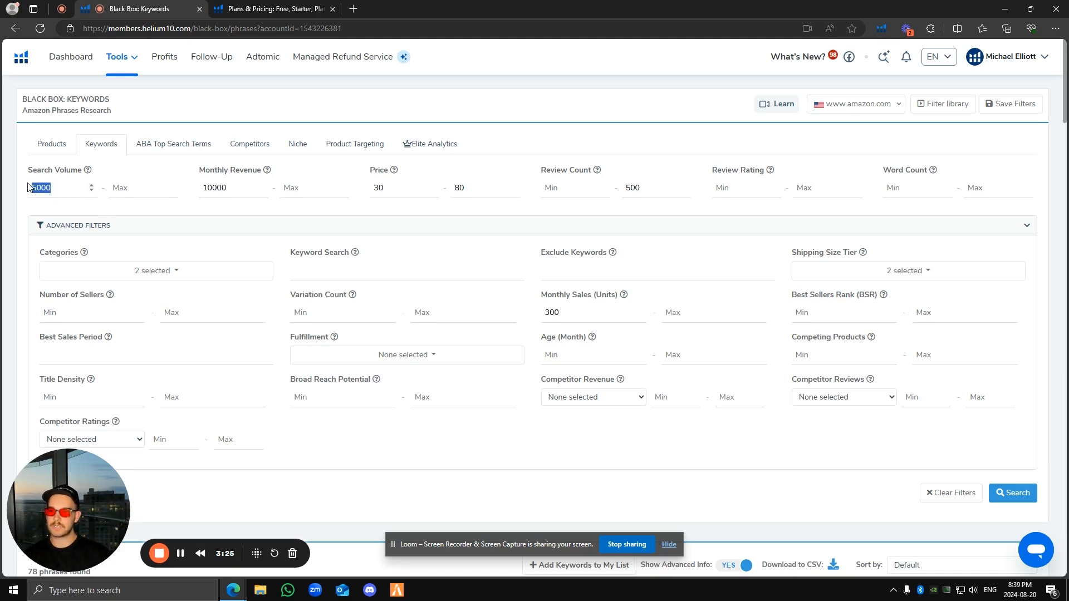
click(50, 203)
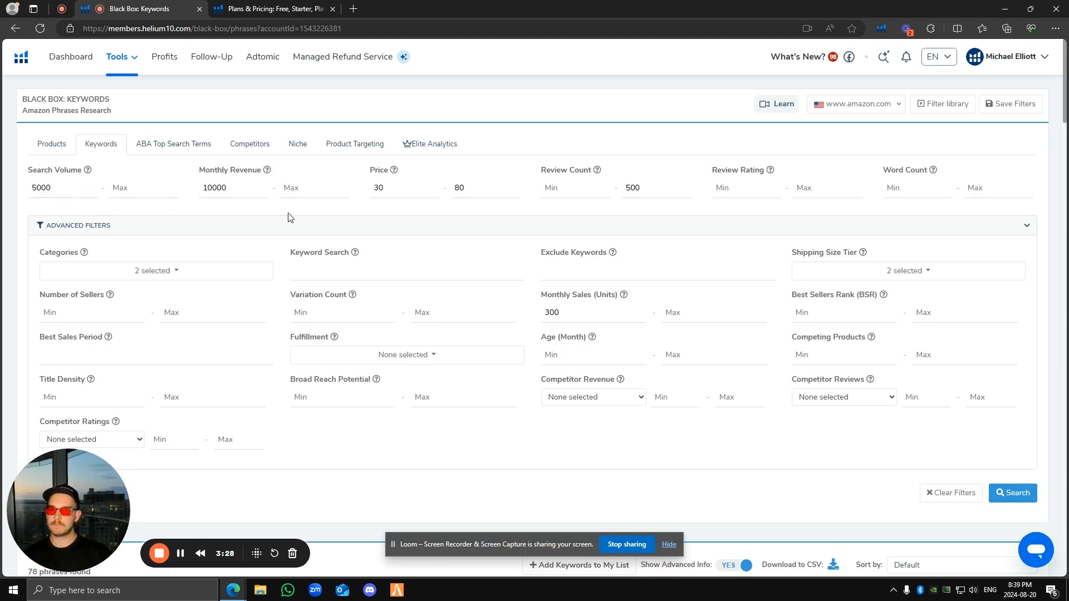
double_click(234, 187)
click(229, 187)
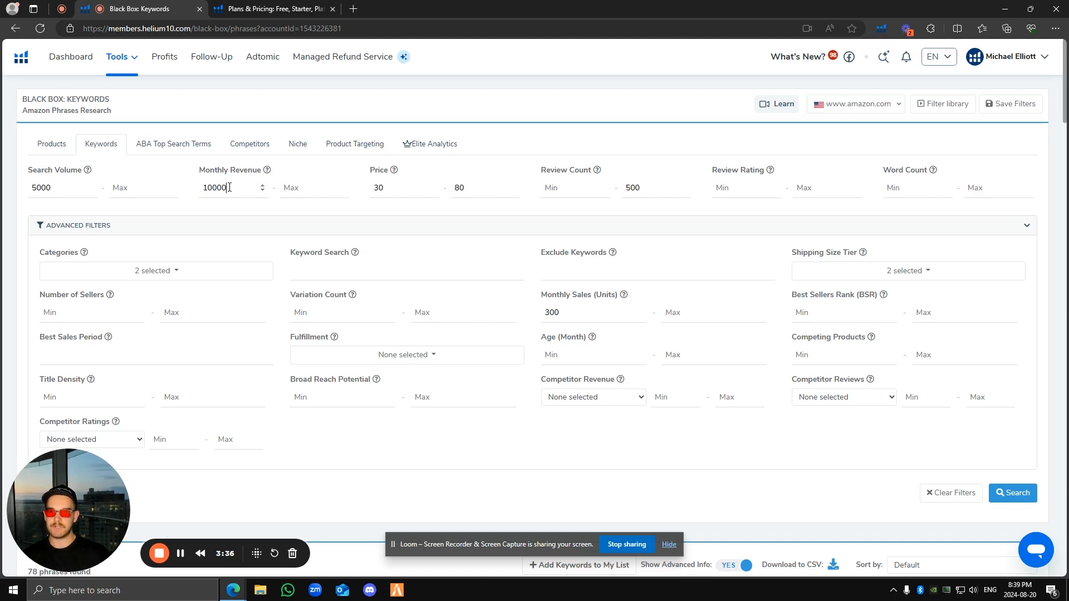
drag(229, 187, 203, 184)
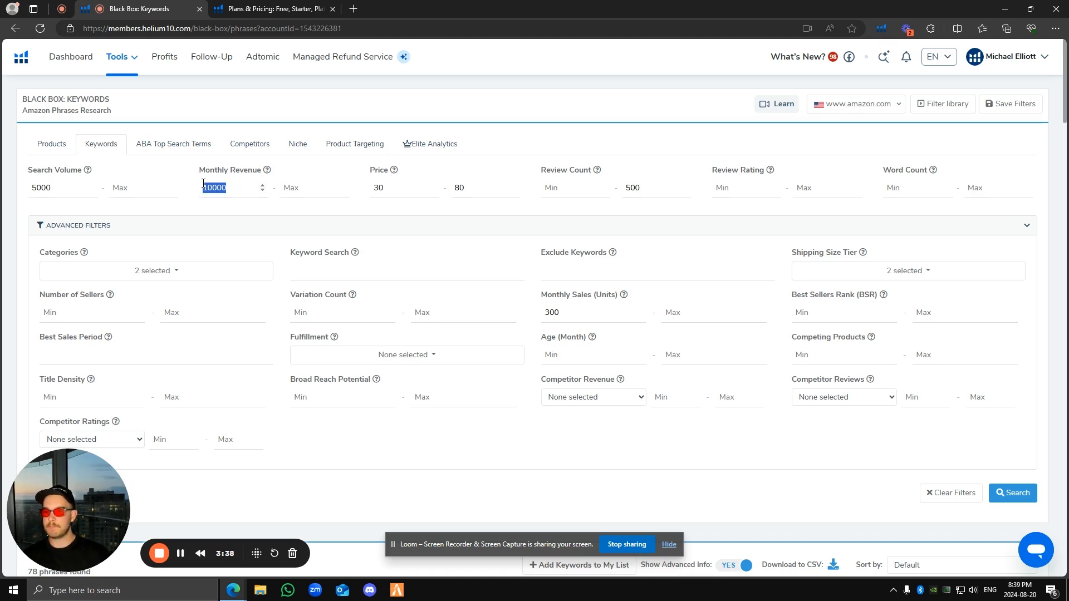
click(237, 180)
click(377, 173)
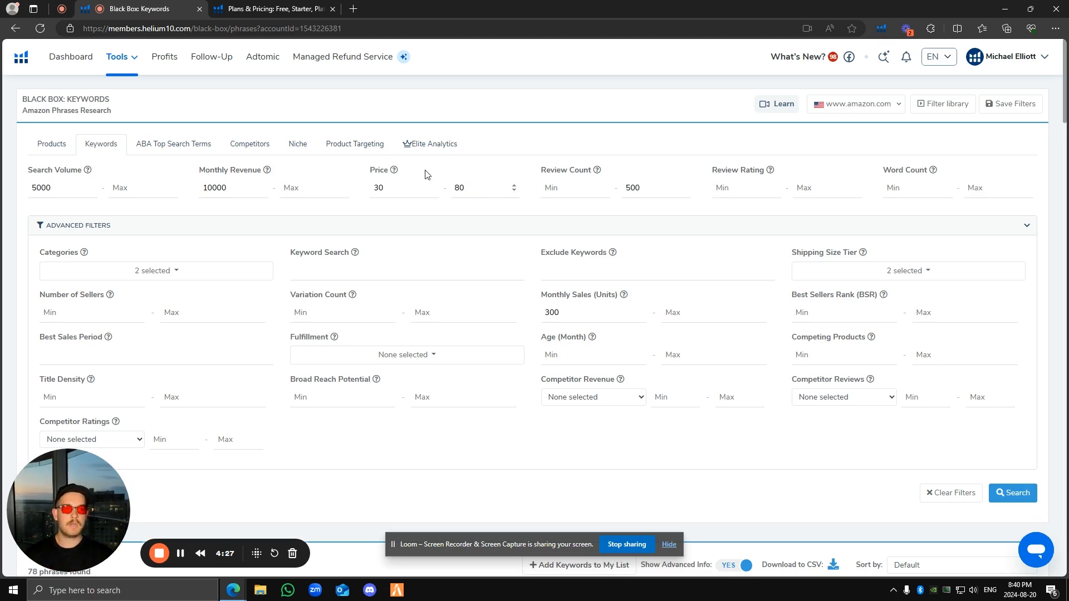
- Set the price filter to a minimum of 50 and a maximum of 100
double_click(406, 187)
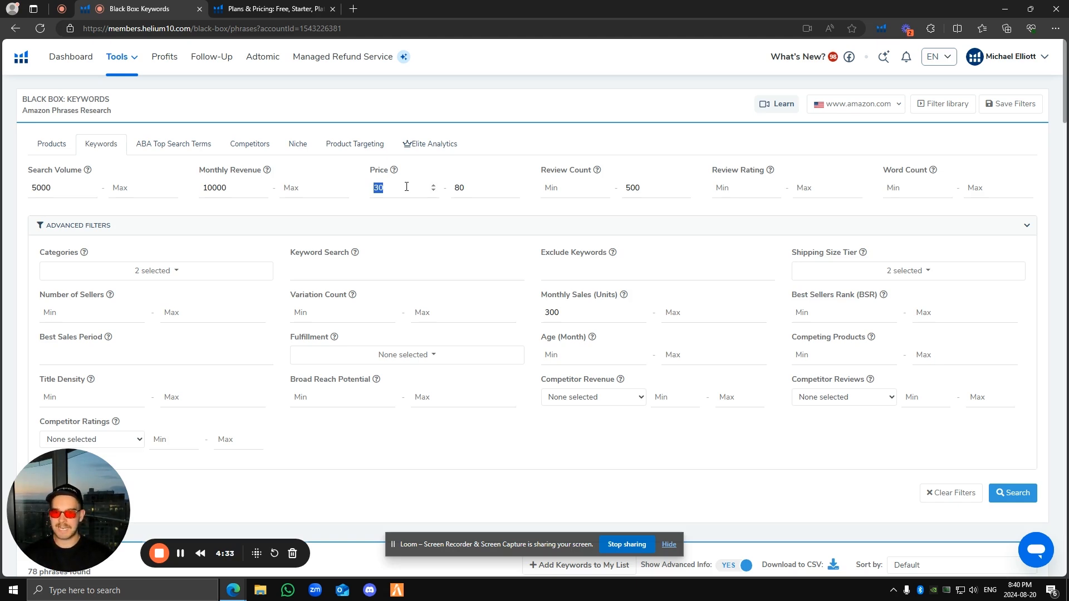
key(BackSpace)
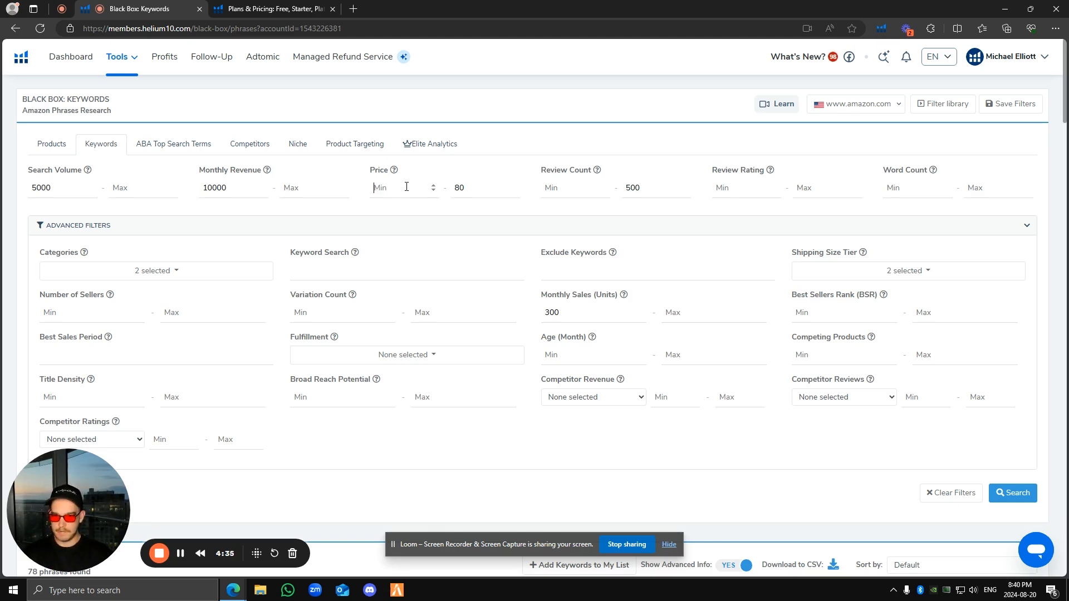
text(50)
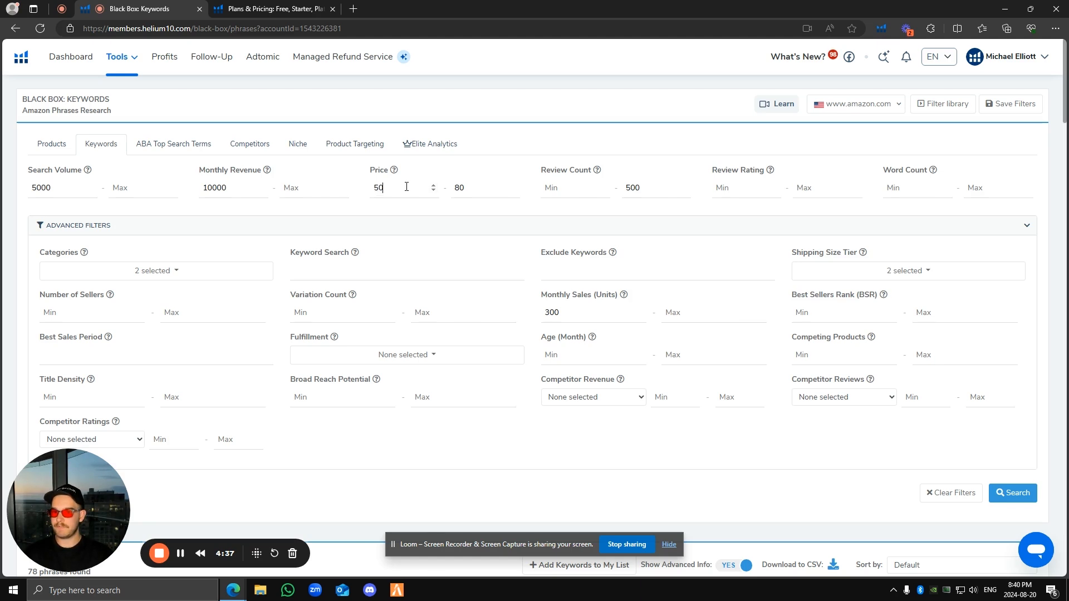
click(465, 187)
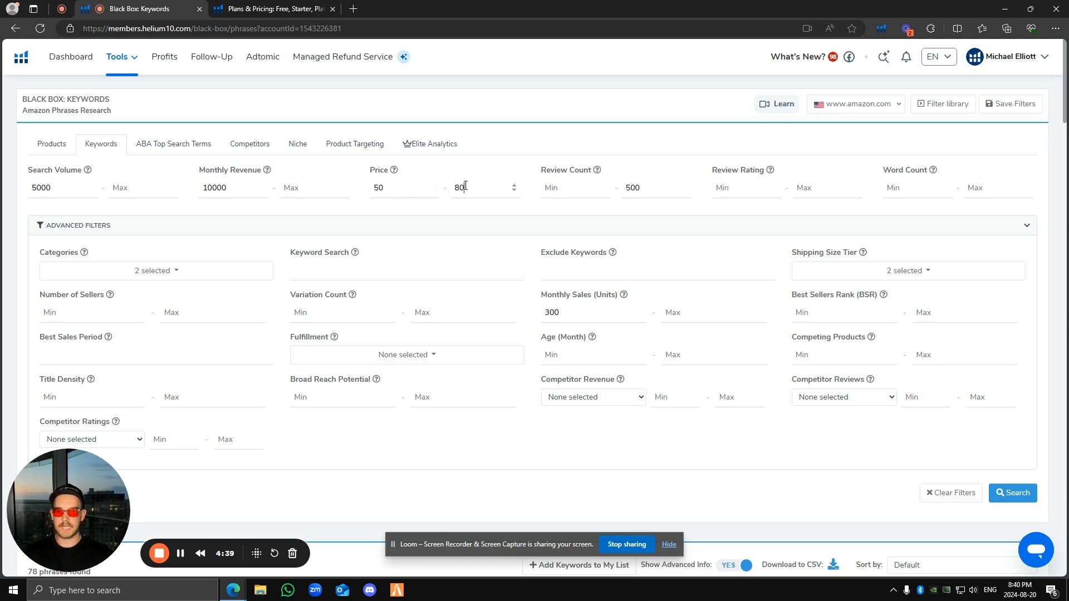
key(BackSpace)
key(BackSpace)
text(100)
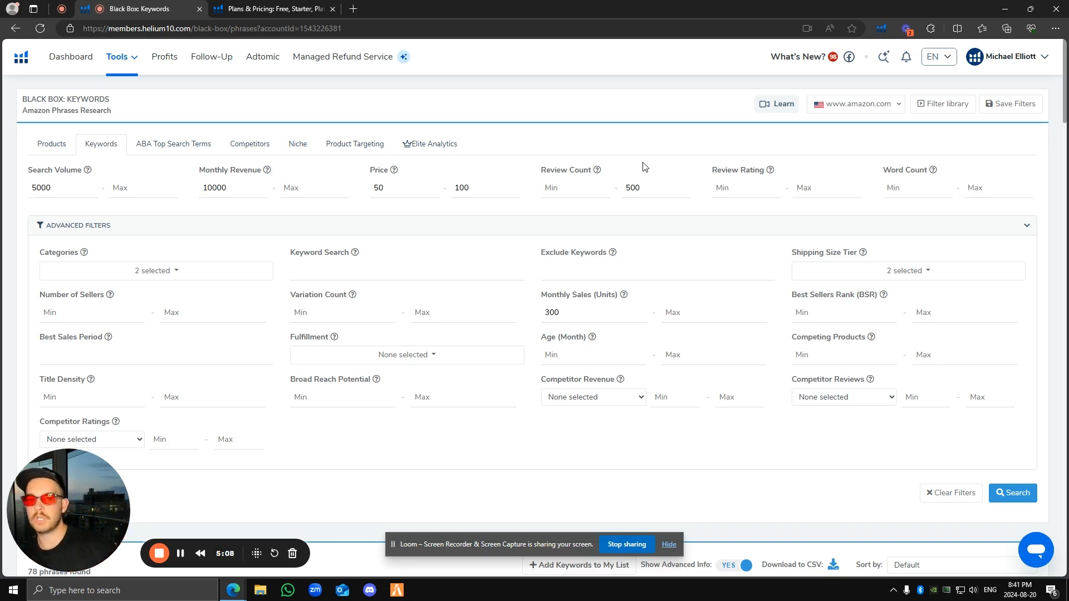
- Set the maximum review count to 1000, leaving the minimum review count empty
double_click(667, 189)
text(1000)
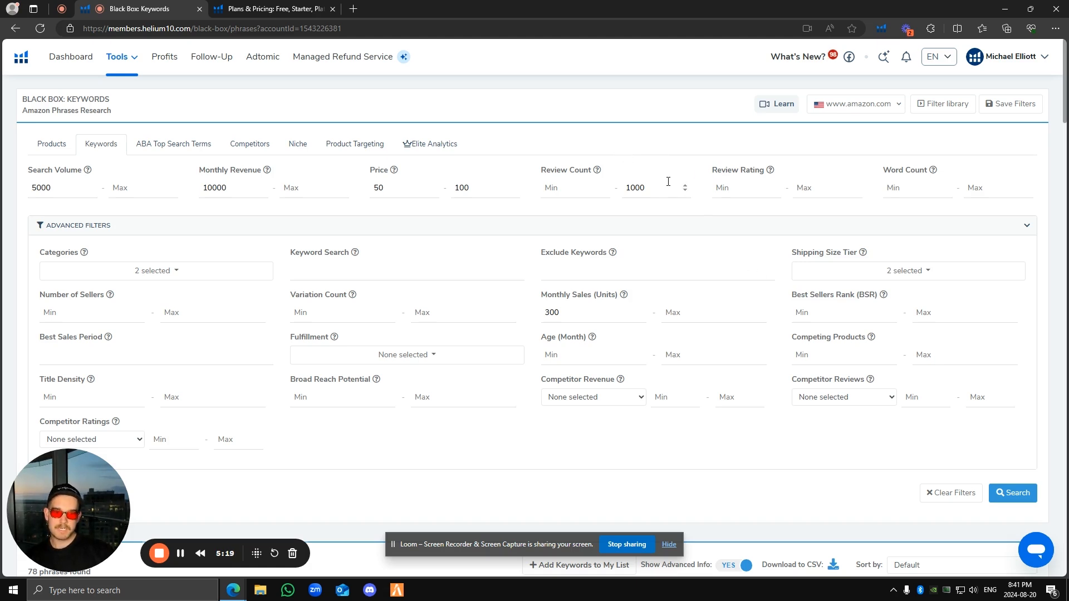
double_click(639, 186)
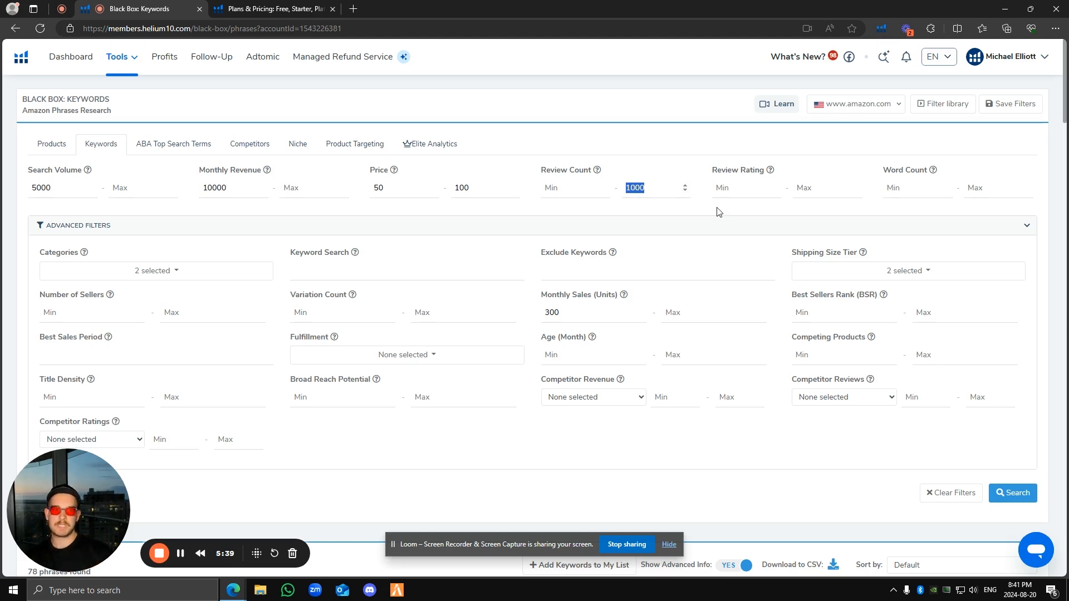
double_click(638, 185)
text(4)
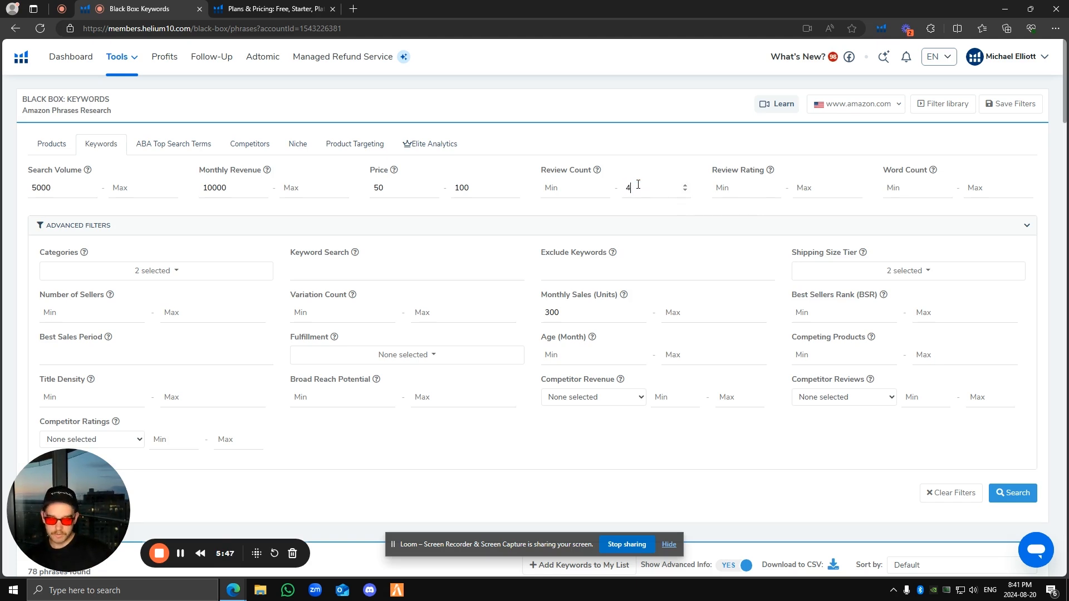
text(00)
key(BackSpace)
key(BackSpace)
key(BackSpace)
text(500)
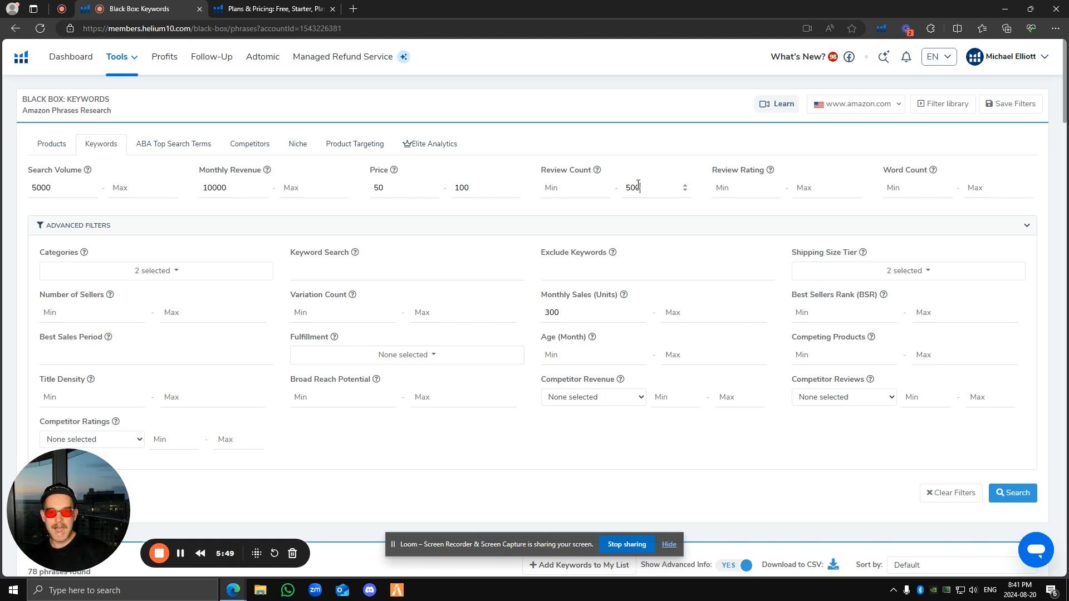
key(BackSpace)
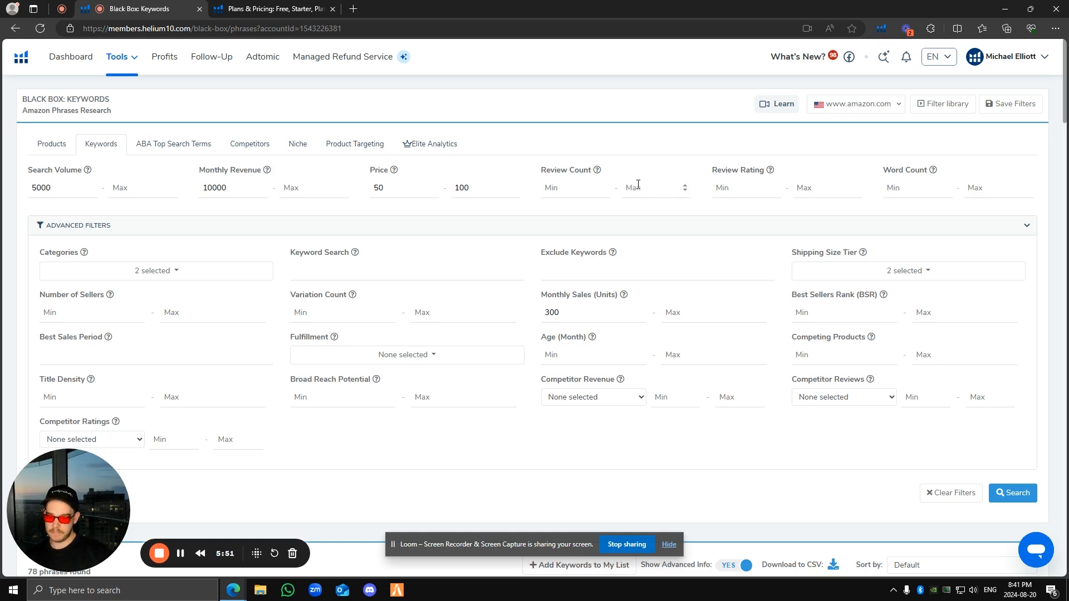
text(1000)
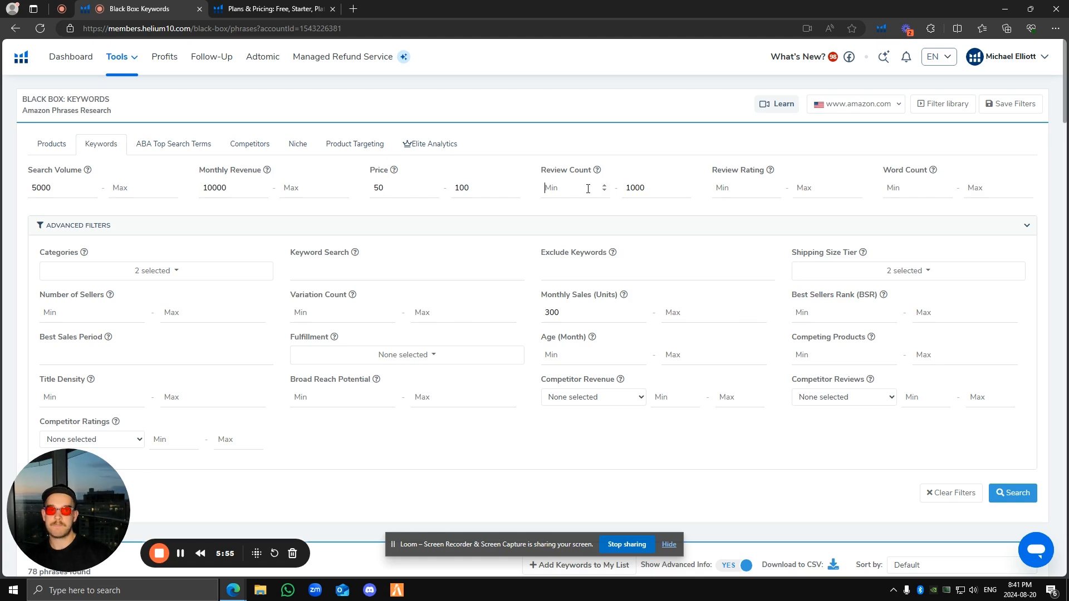
click(604, 182)
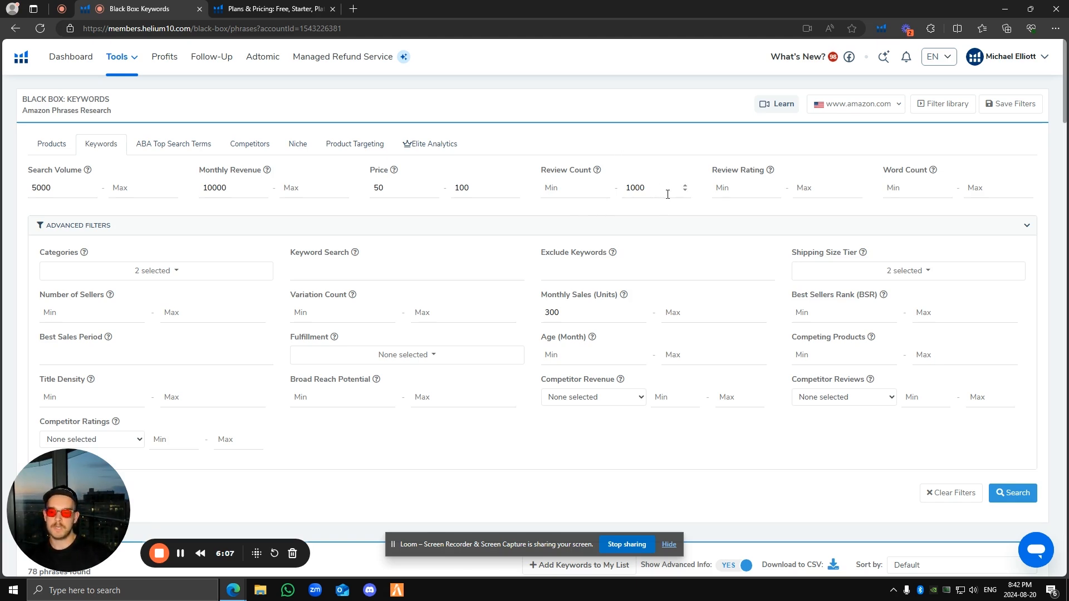
- Add Large bulky to the shipping size tiers, keeping Small Standard-Size and Large Standard-Size selected
click(868, 278)
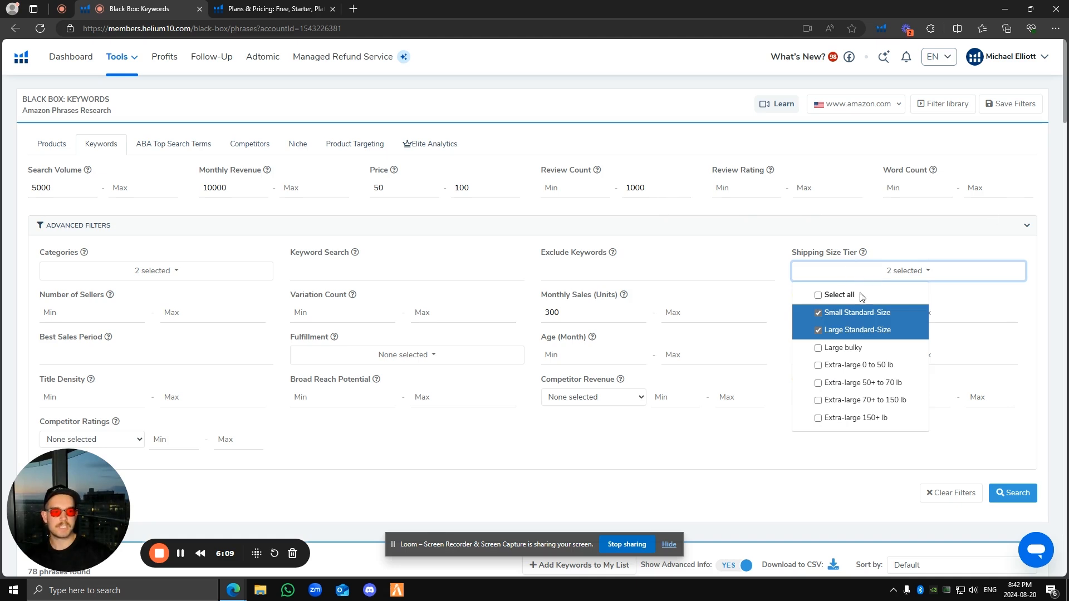
click(833, 348)
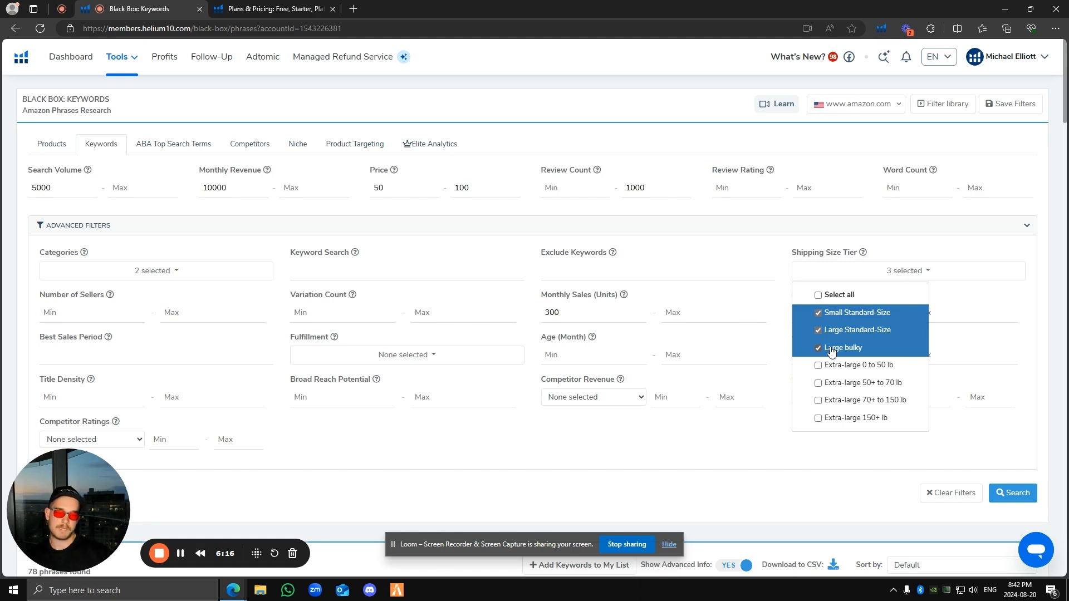
click(831, 316)
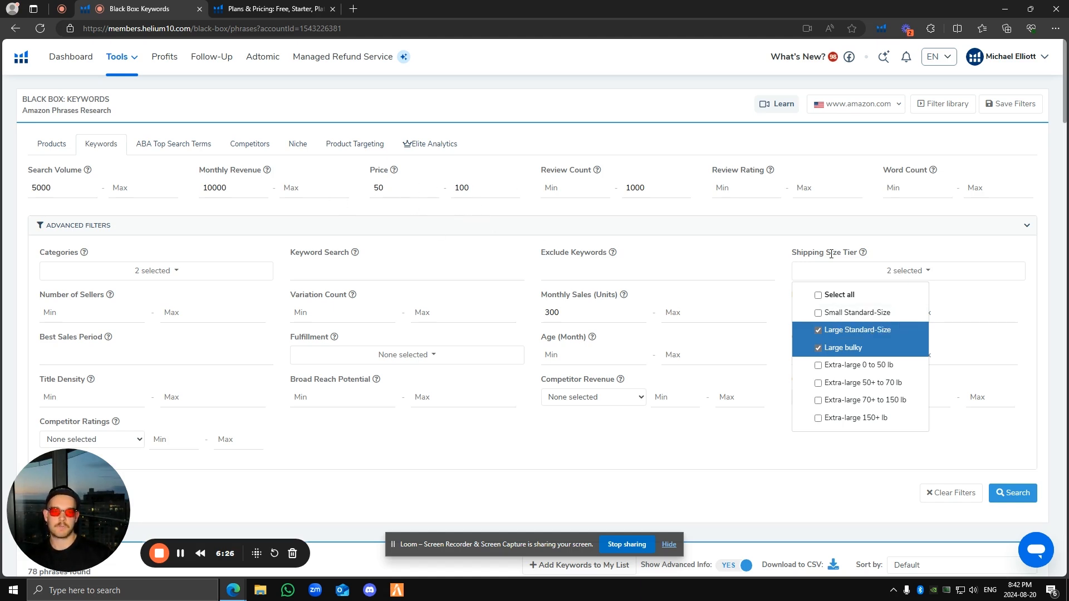
click(857, 313)
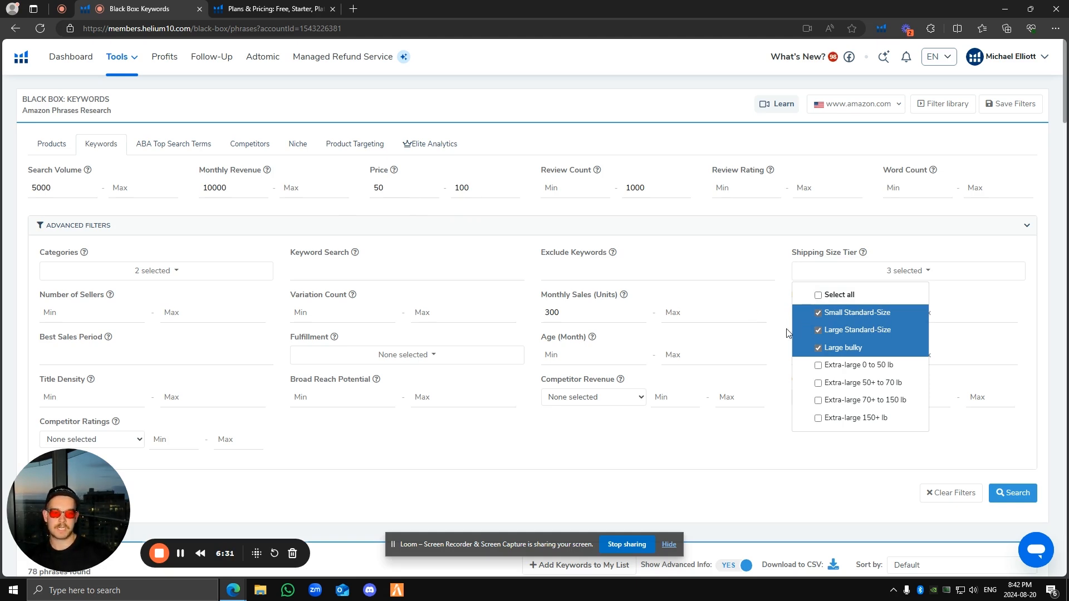
- Review the minimum monthly sales value in the advanced filters
click(571, 310)
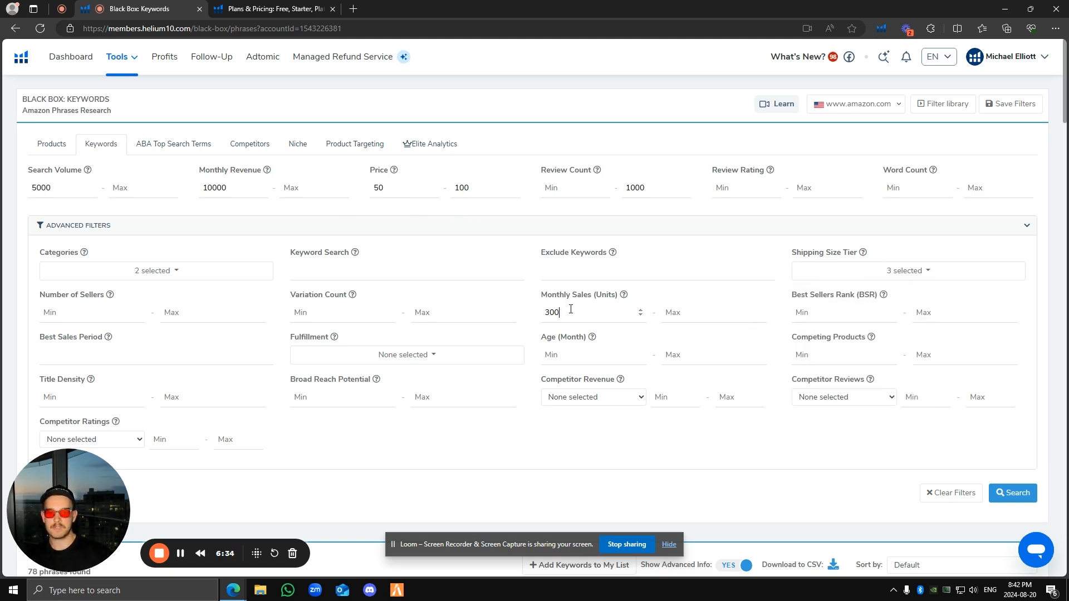
double_click(570, 309)
click(574, 309)
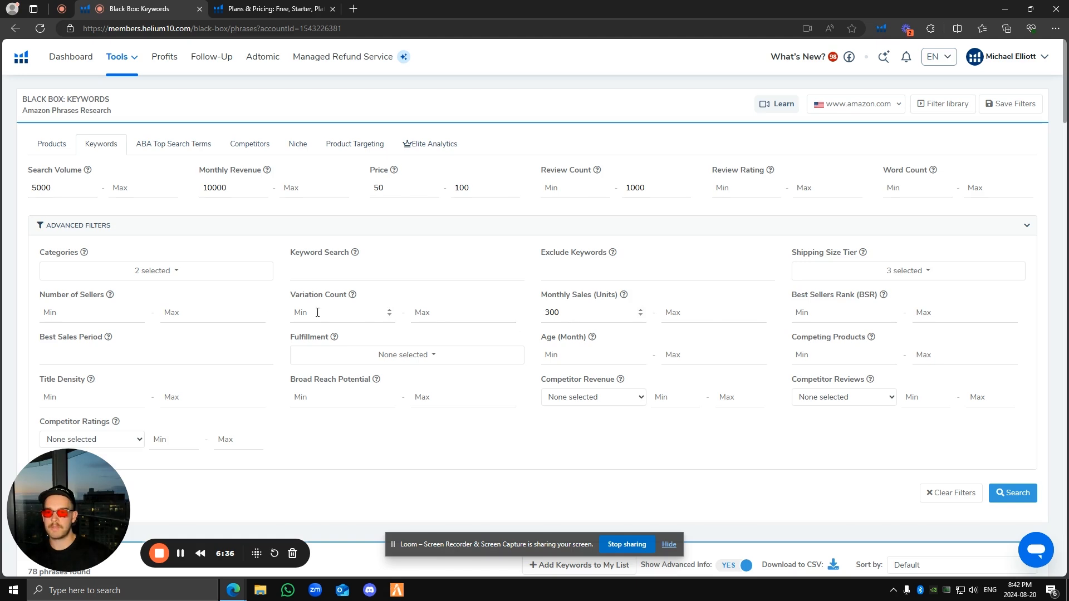
- Review the product categories offered in the advanced filters, keeping only Home & Kitchen and Kitchen & Dining selected
click(220, 268)
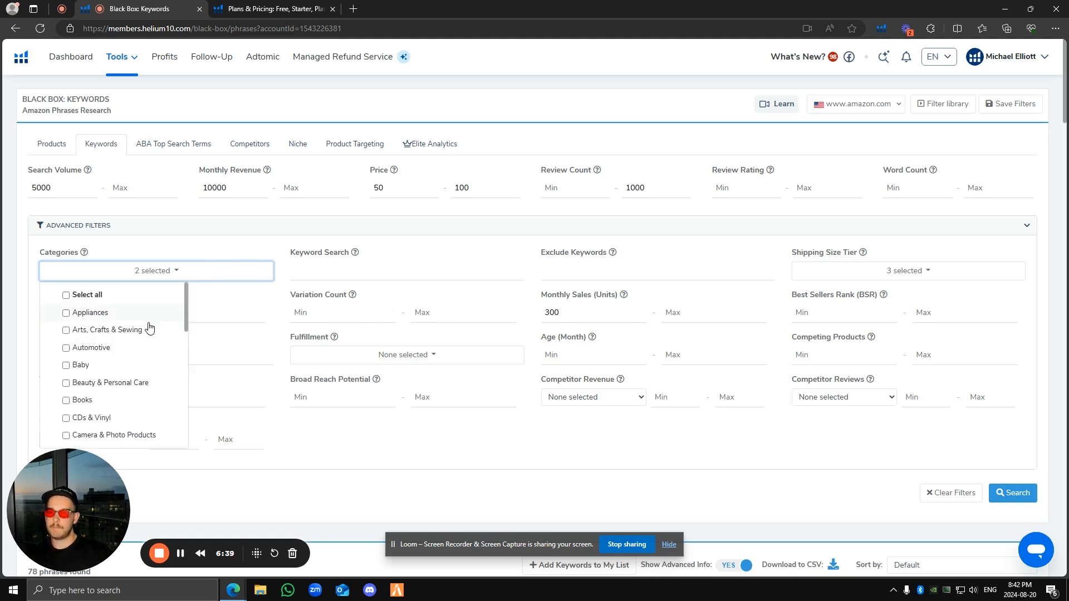
scroll(149, 328, down, 2)
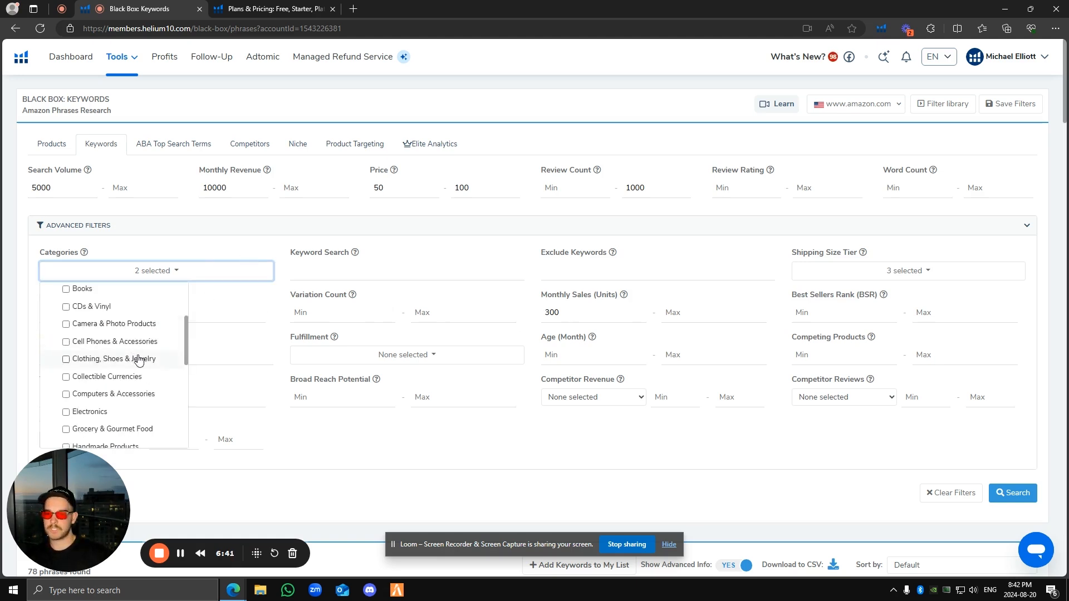
scroll(139, 361, down, 3)
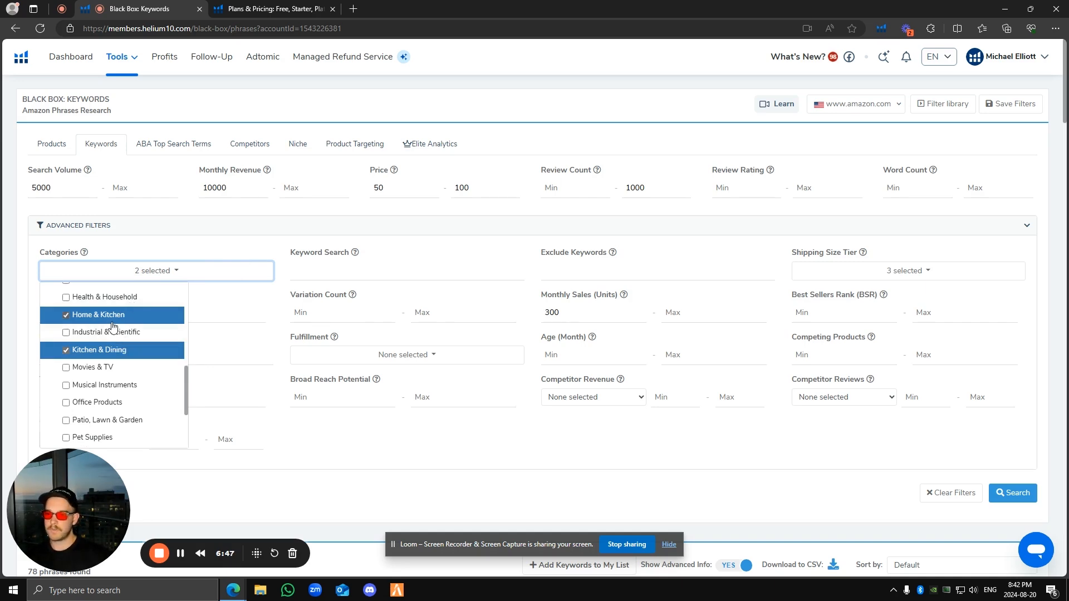
scroll(114, 332, up, 5)
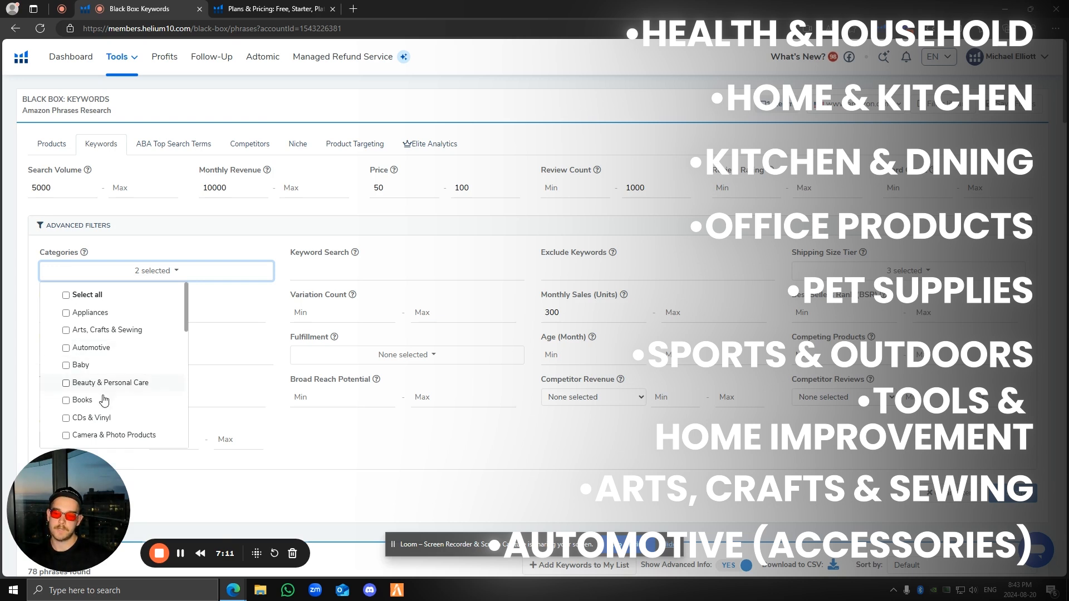
click(113, 386)
click(113, 385)
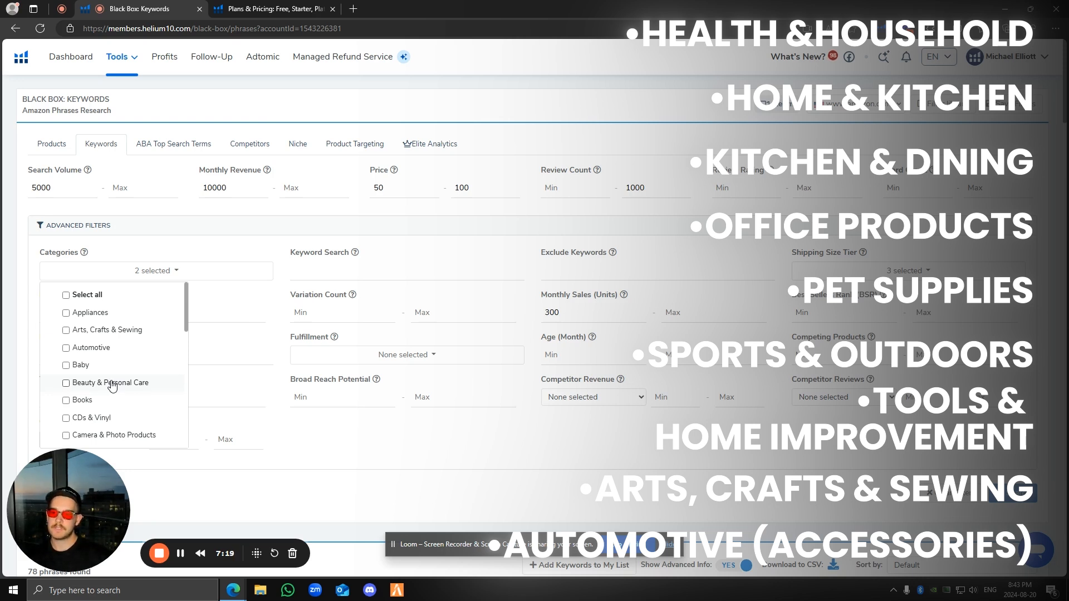
scroll(111, 385, down, 3)
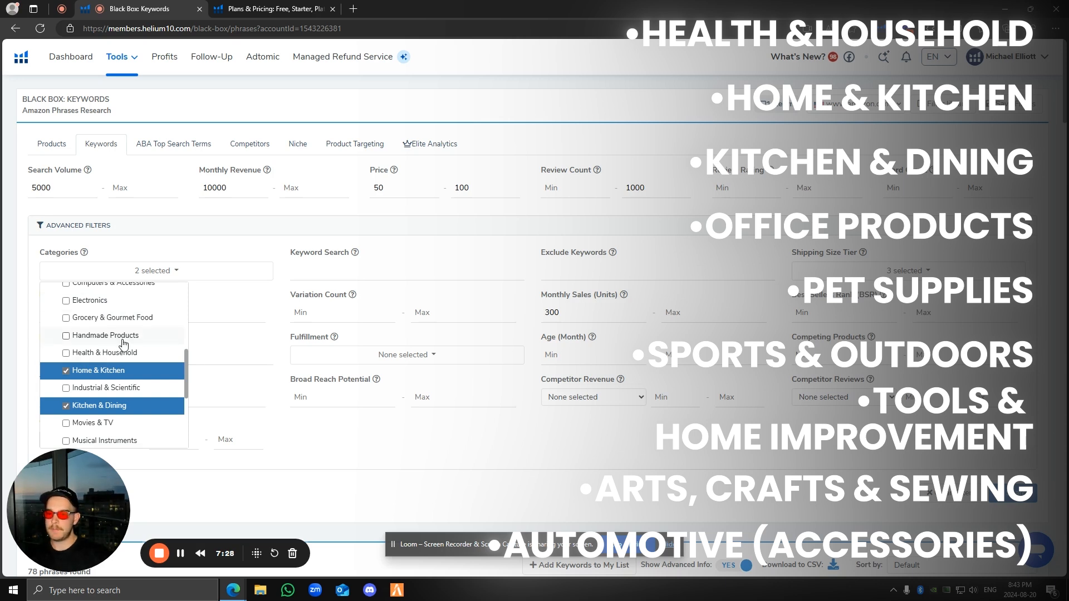
scroll(124, 342, down, 1)
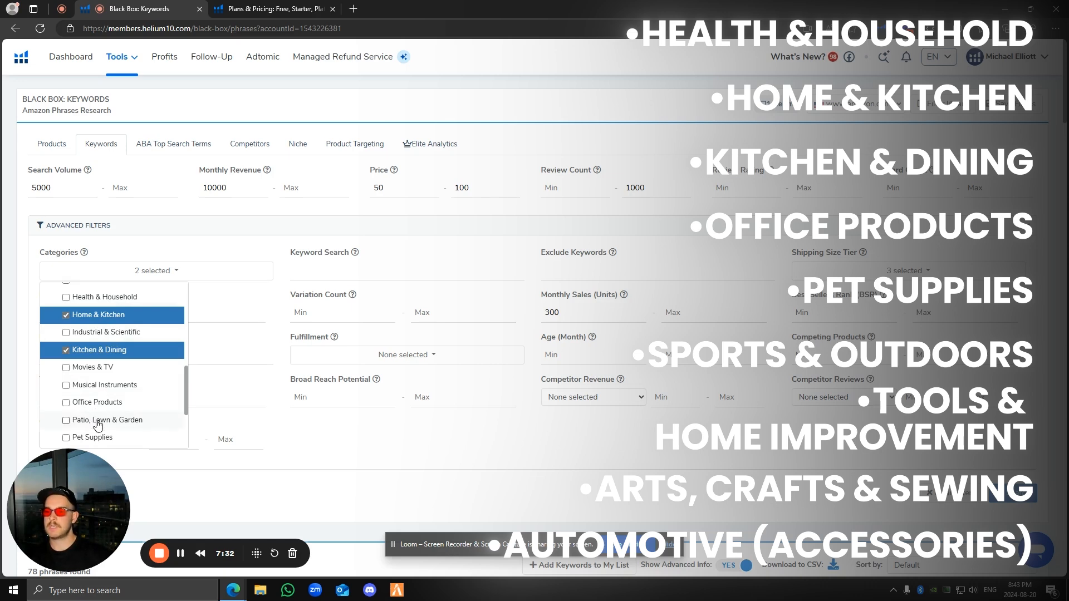
scroll(100, 432, down, 2)
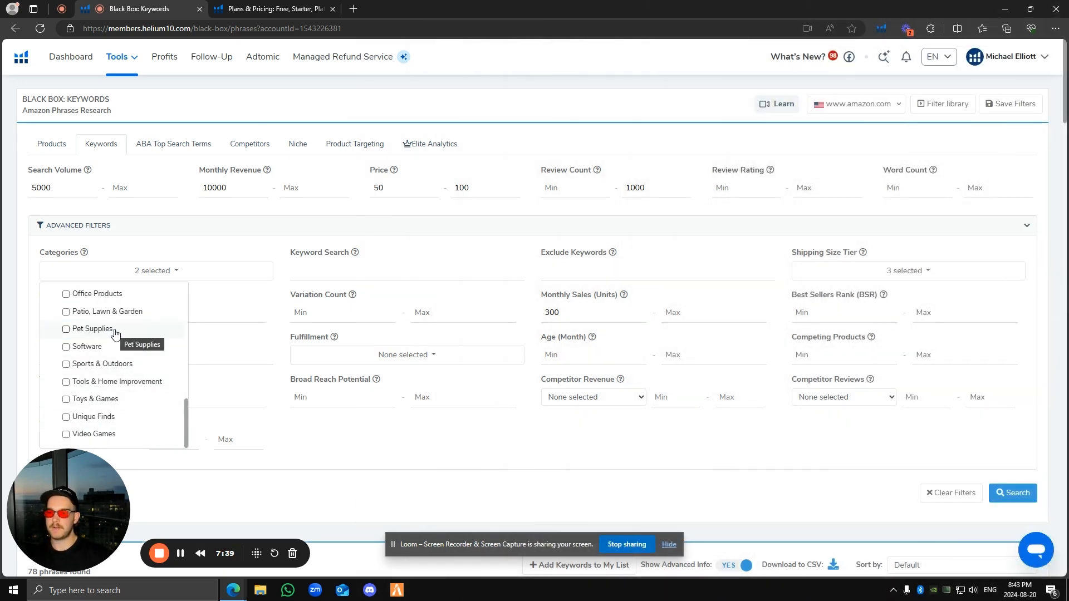
click(104, 404)
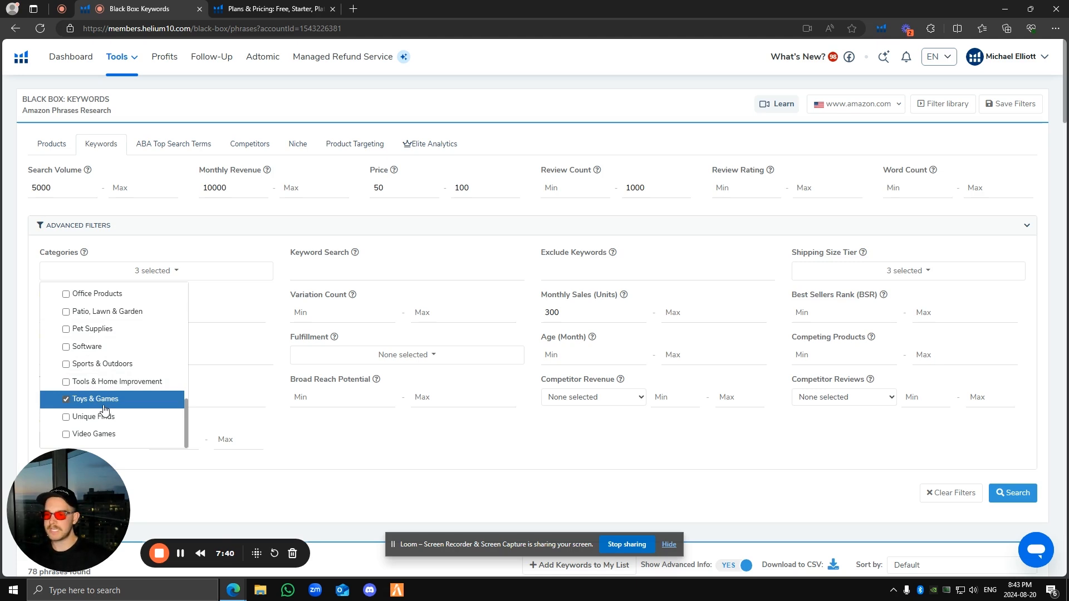
click(106, 406)
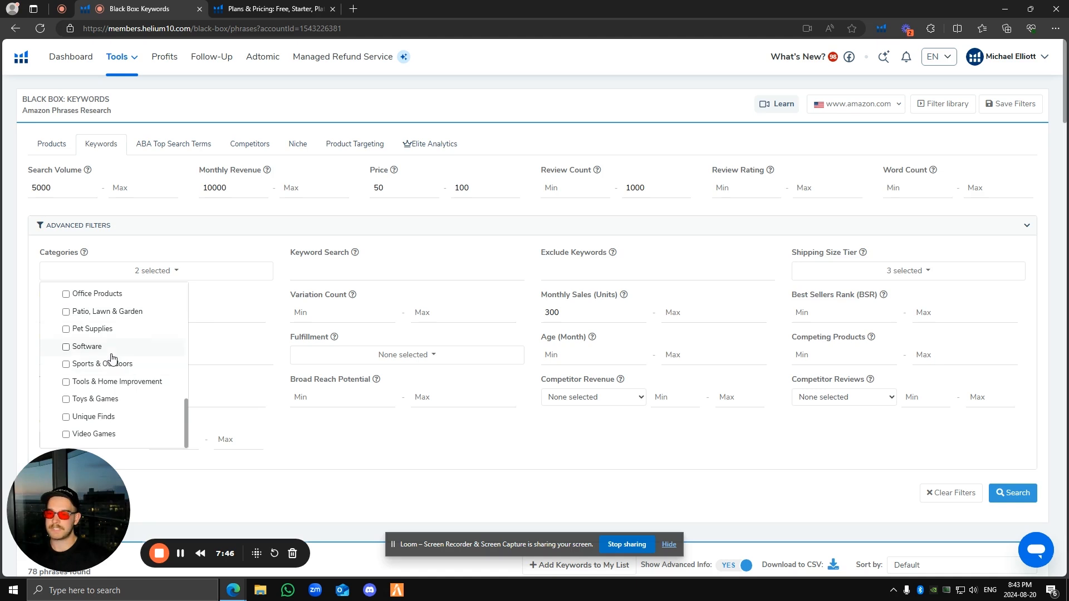
scroll(124, 362, up, 3)
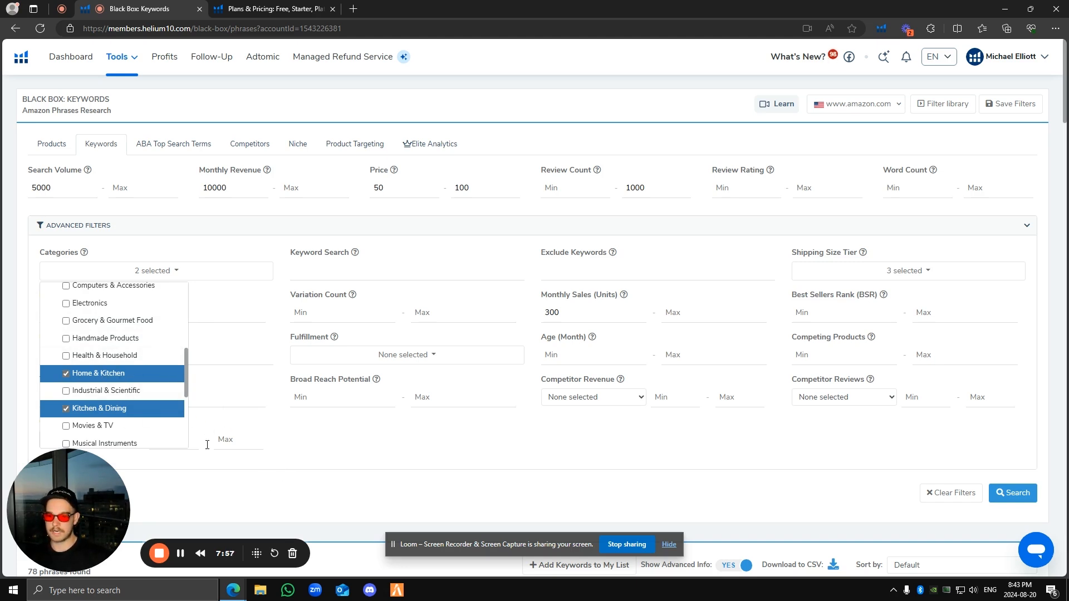
- Run the keyword search with Home & Kitchen and Kitchen & Dining selected and check the number of phrases found
click(216, 480)
click(1013, 493)
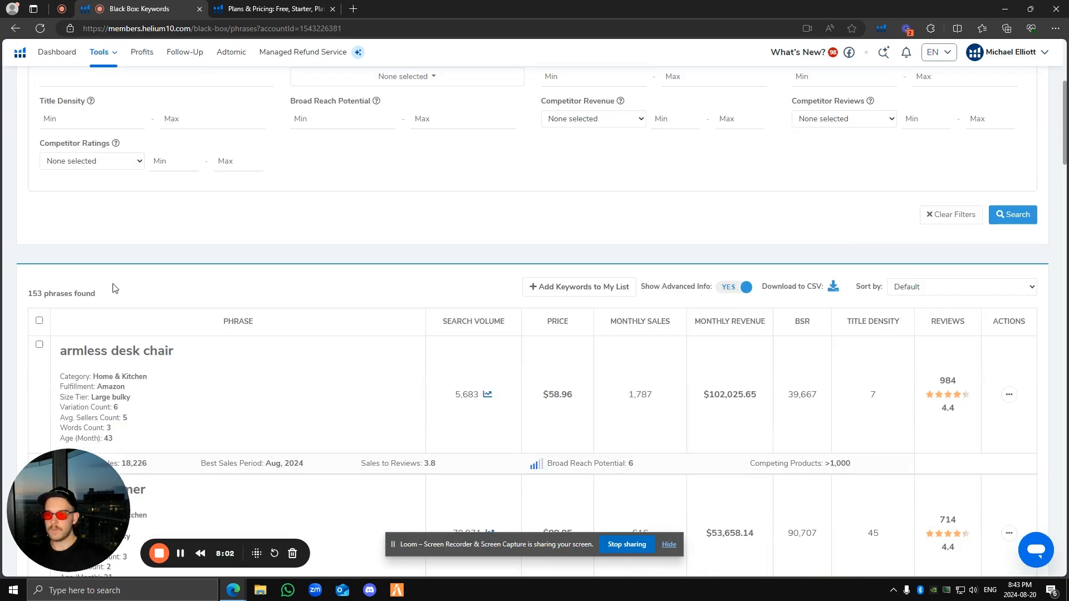
drag(96, 296, 27, 295)
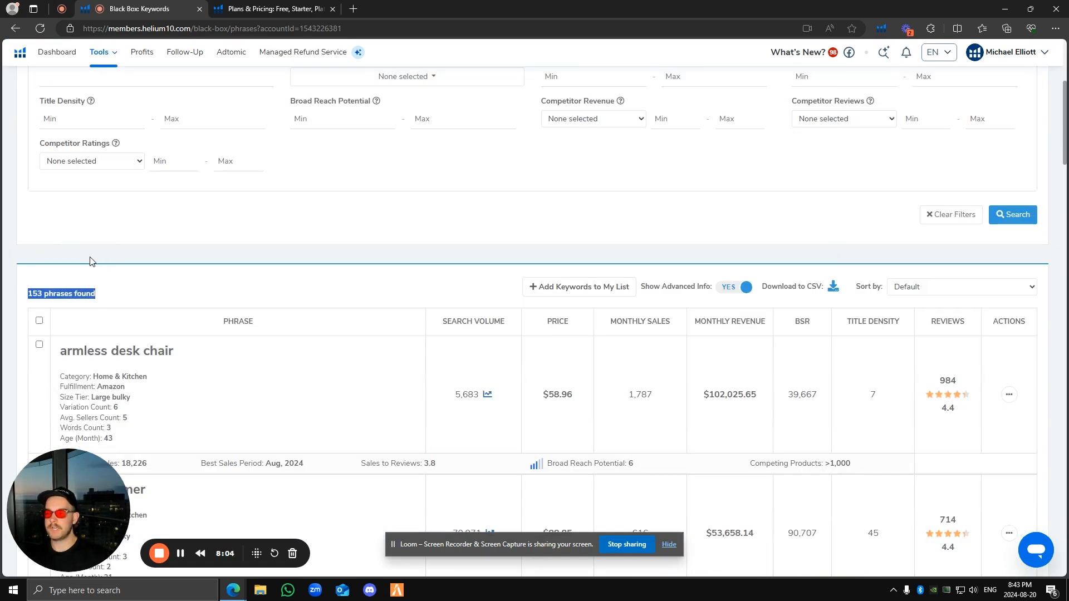
- Add Health & Household to the selected categories, rerun the keyword search and check the number of keywords found
scroll(101, 251, up, 4)
click(170, 215)
click(105, 317)
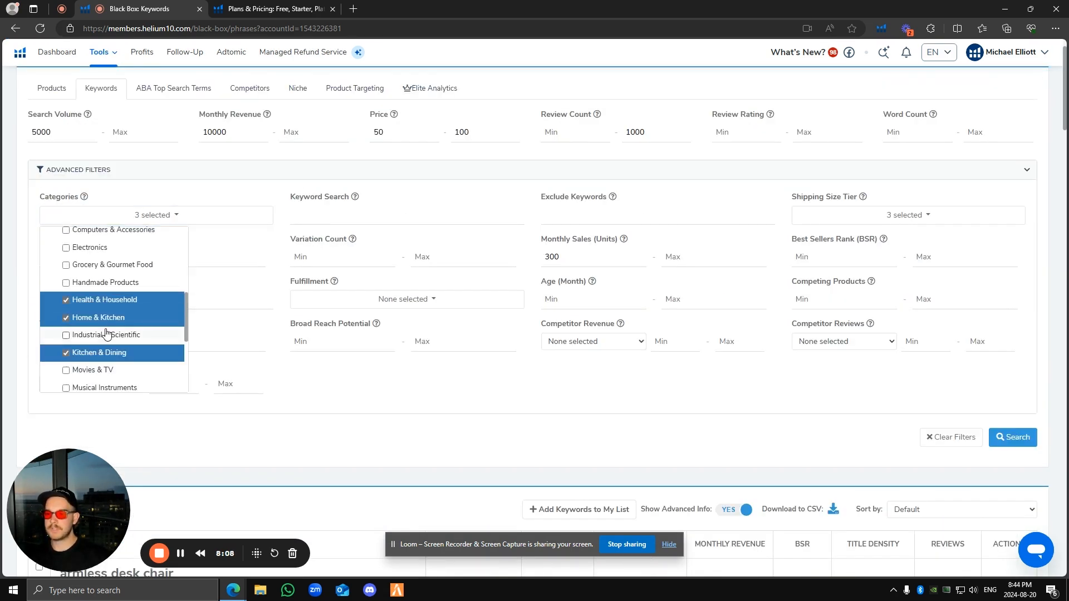
click(106, 335)
click(1013, 437)
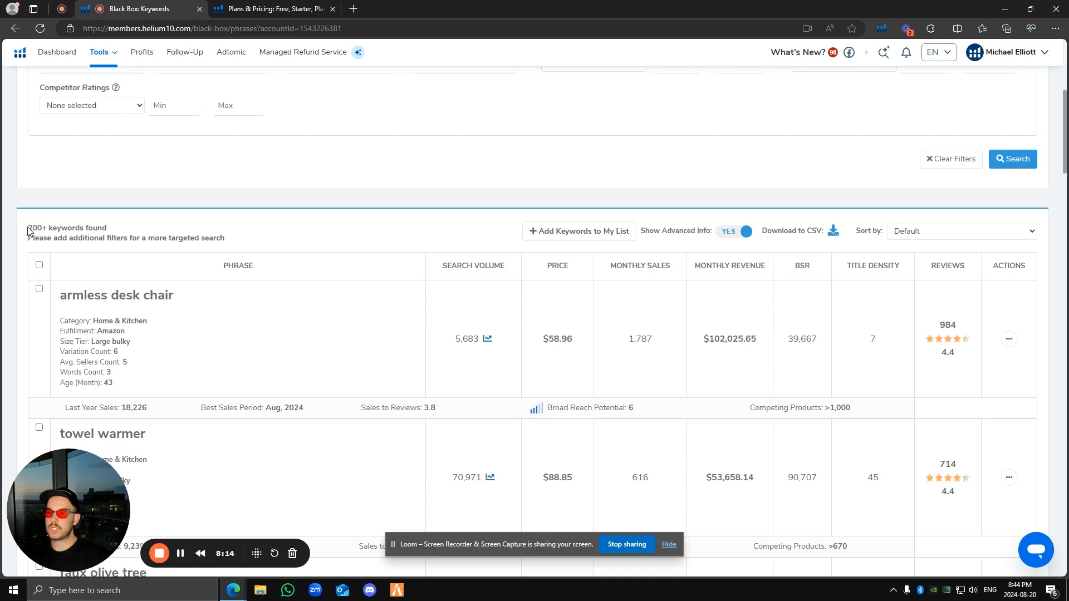
drag(28, 228, 135, 231)
click(45, 228)
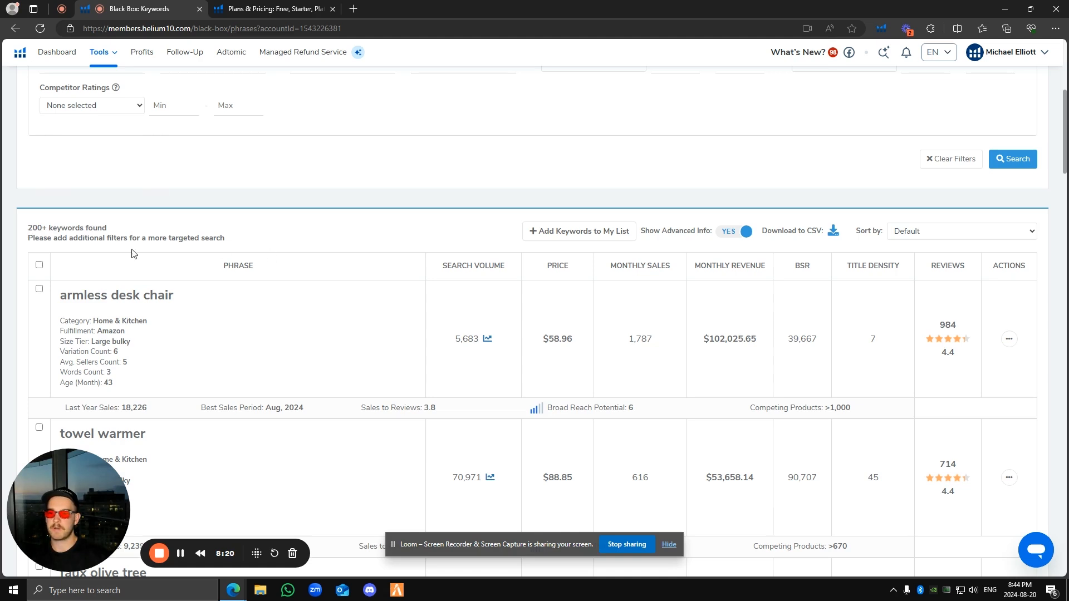
drag(25, 231, 43, 228)
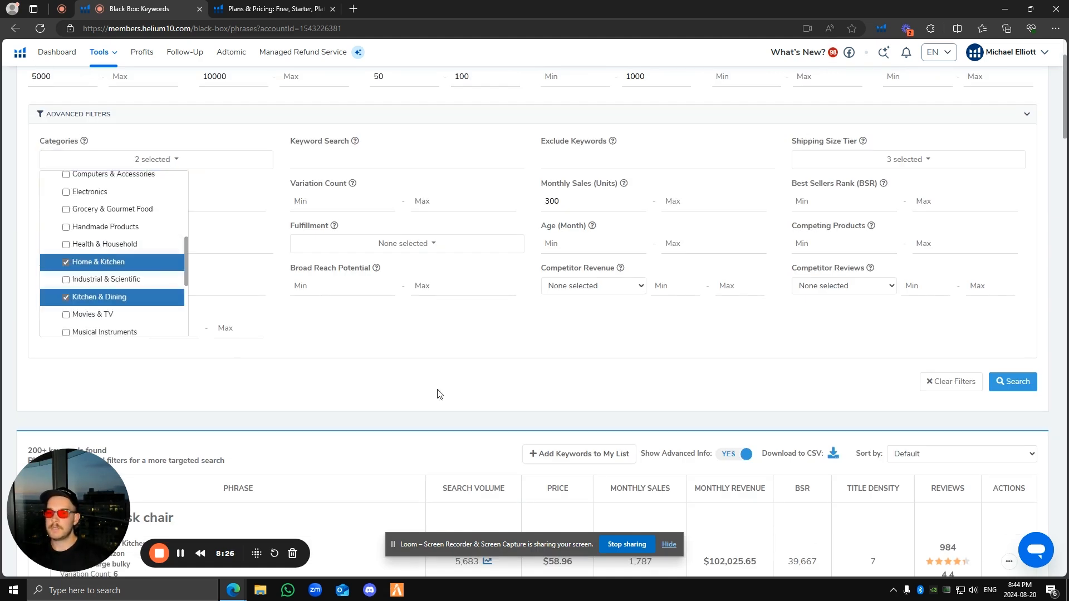
- Rerun the keyword search with only Home & Kitchen and Kitchen & Dining as categories
click(950, 365)
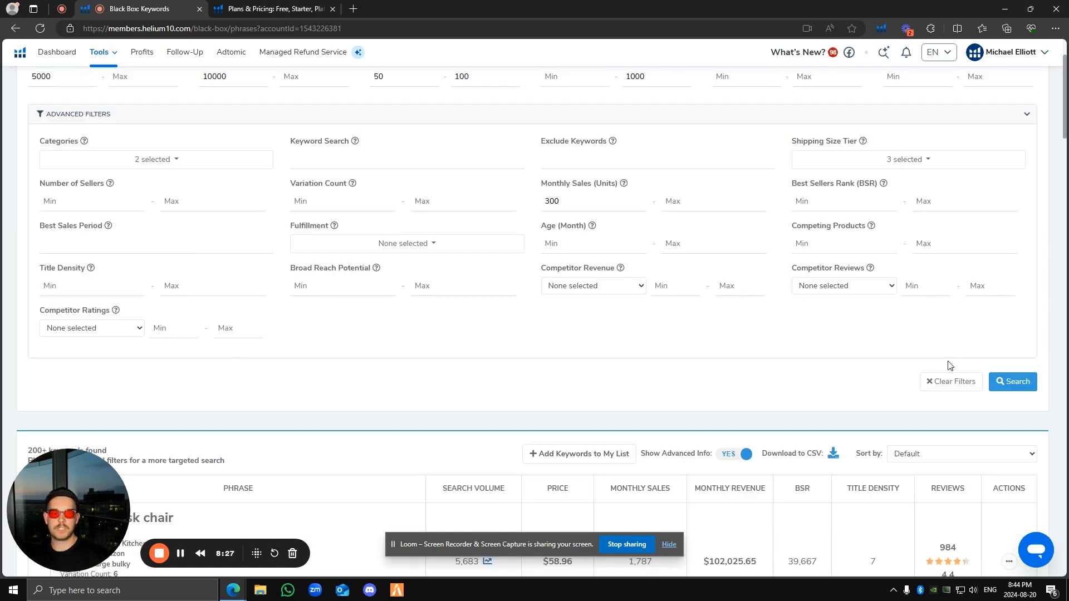
click(1014, 383)
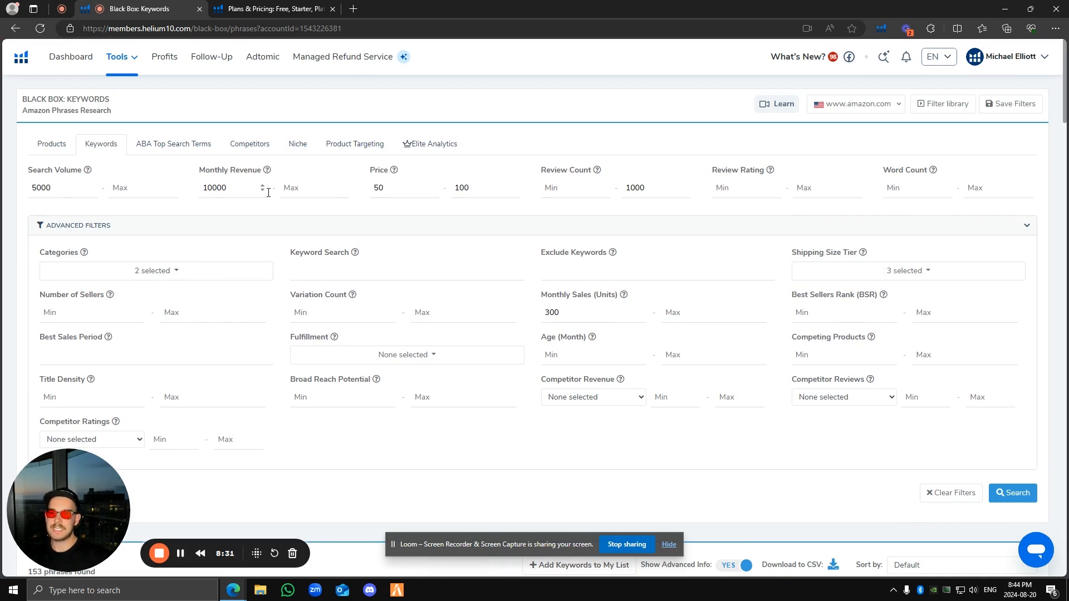
- Check the minimum monthly revenue and minimum search volume filters, then run the keyword search again with them
double_click(222, 192)
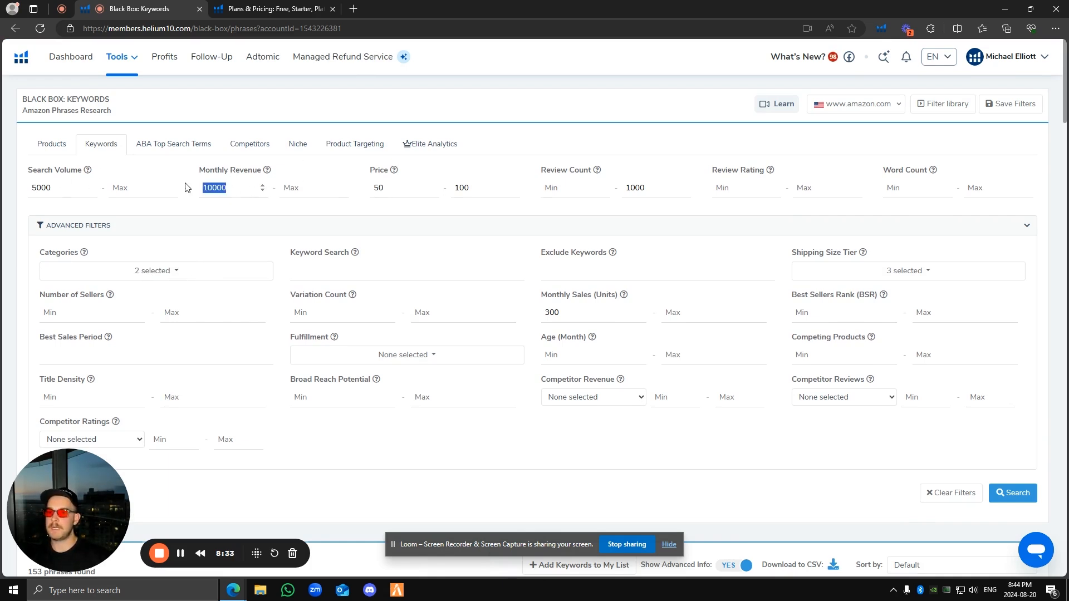
click(225, 189)
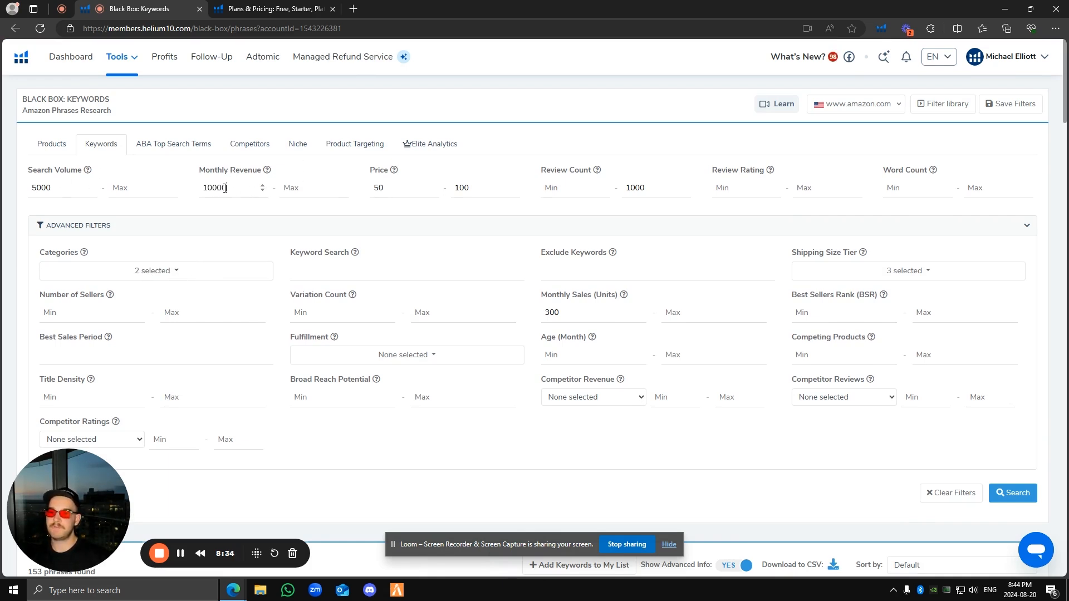
drag(61, 184, 7, 189)
click(65, 190)
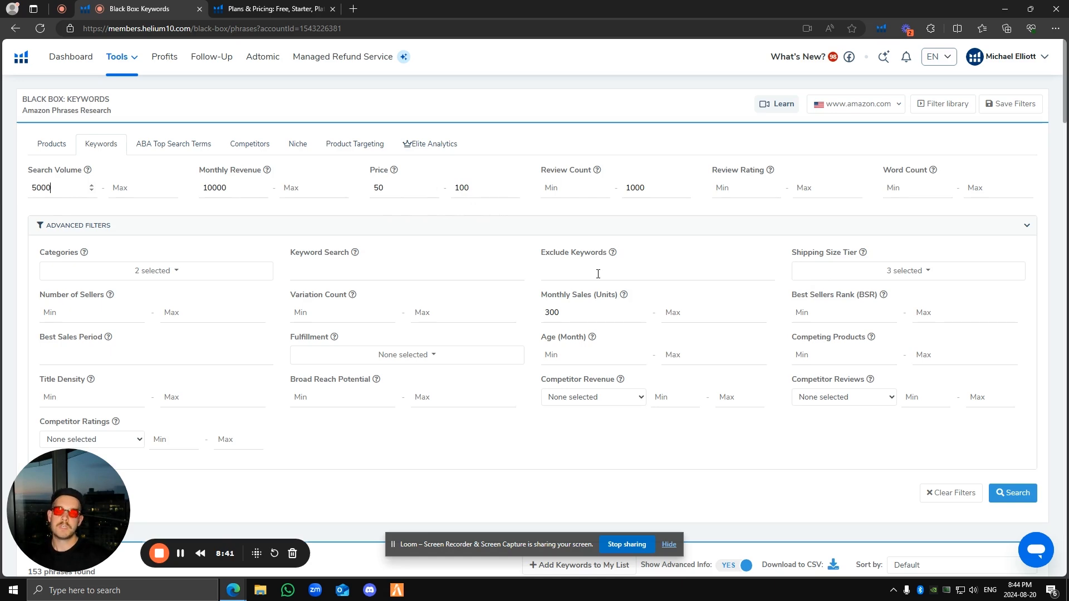
scroll(1016, 305, down, 3)
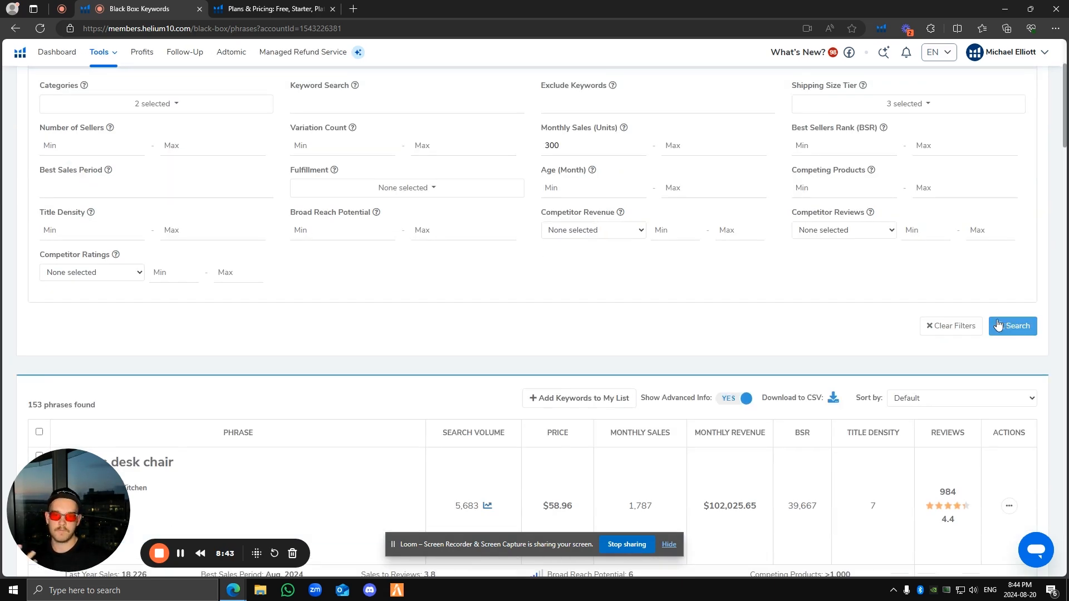
scroll(856, 268, down, 2)
click(1013, 215)
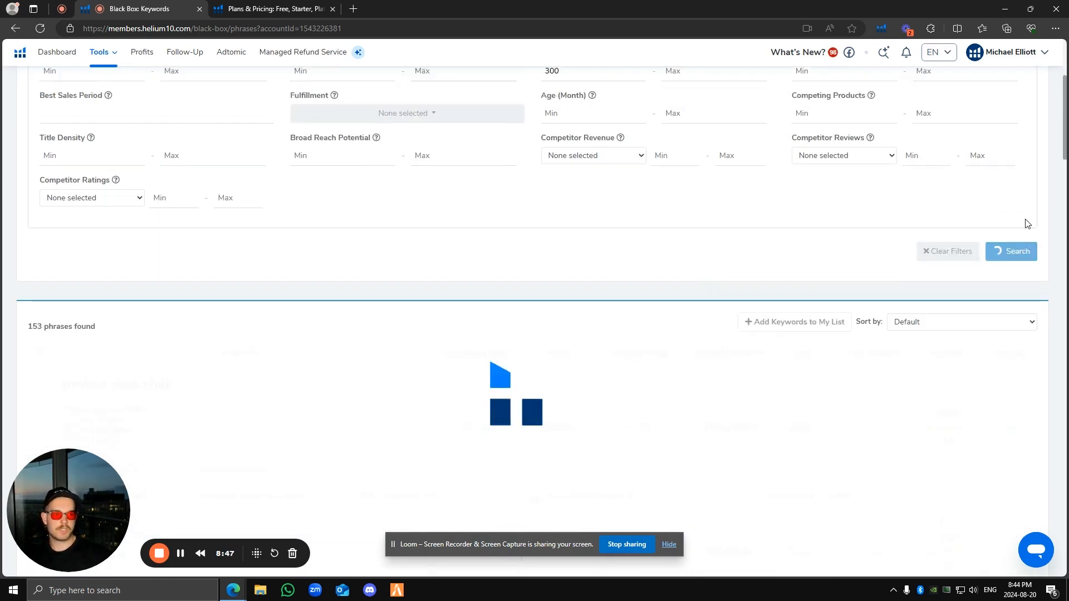
- Copy the phrase "armless desk chair" from the search results
scroll(423, 212, up, 3)
scroll(390, 207, down, 7)
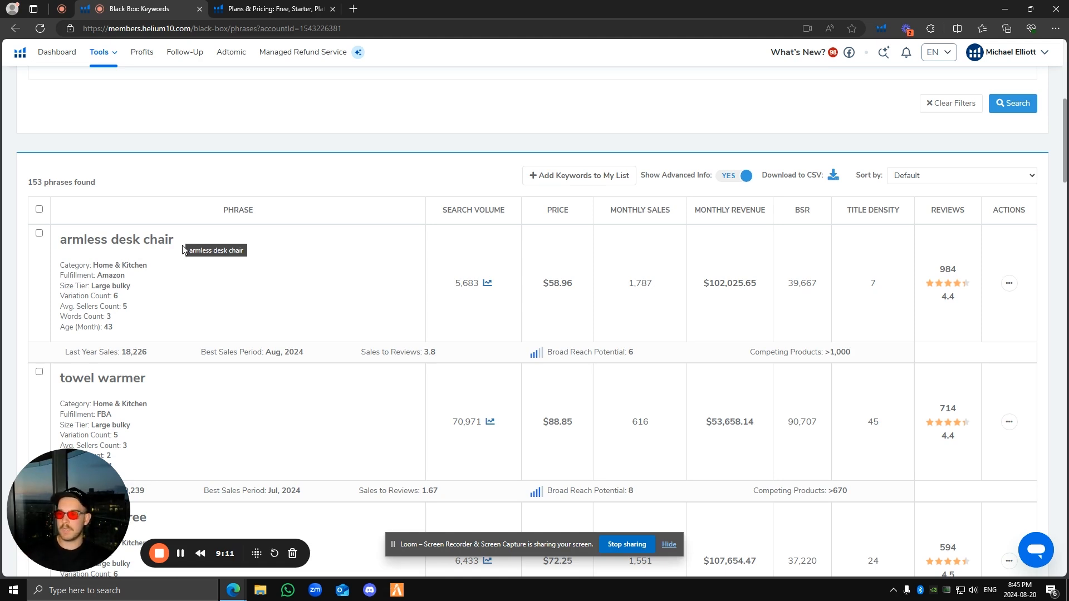
drag(178, 242, 76, 231)
key(ctrl+c)
- Open the Magnet keyword research tool and get related keywords for "armless desk chair"
click(192, 170)
click(103, 51)
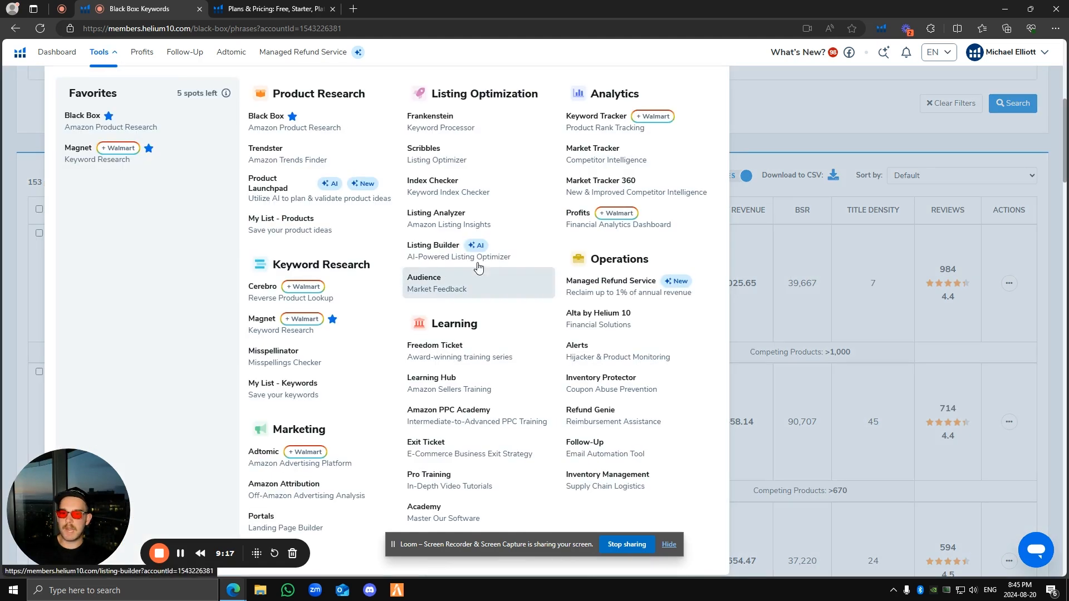
click(254, 321)
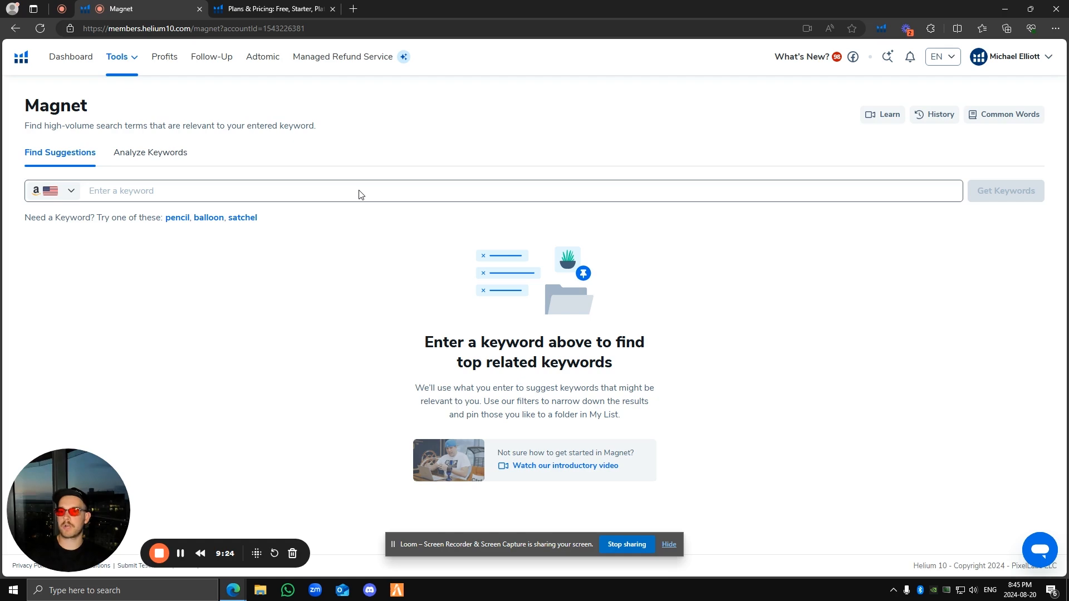
click(360, 191)
key(ctrl+v)
key(Return)
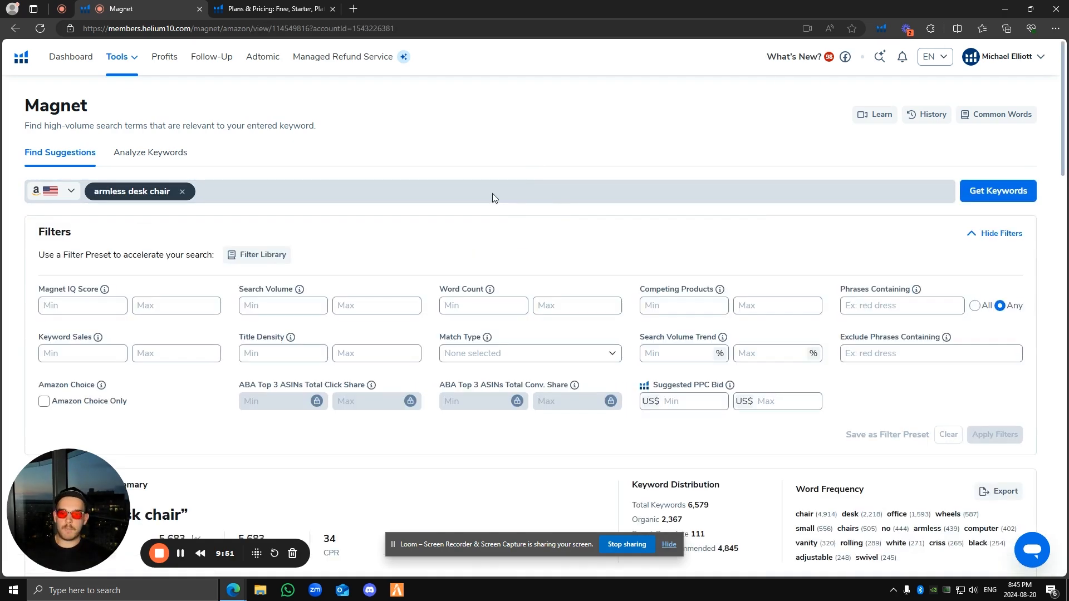
- Sort the related keywords by search volume from highest to lowest and check the top keyword, "desk"
scroll(489, 200, down, 5)
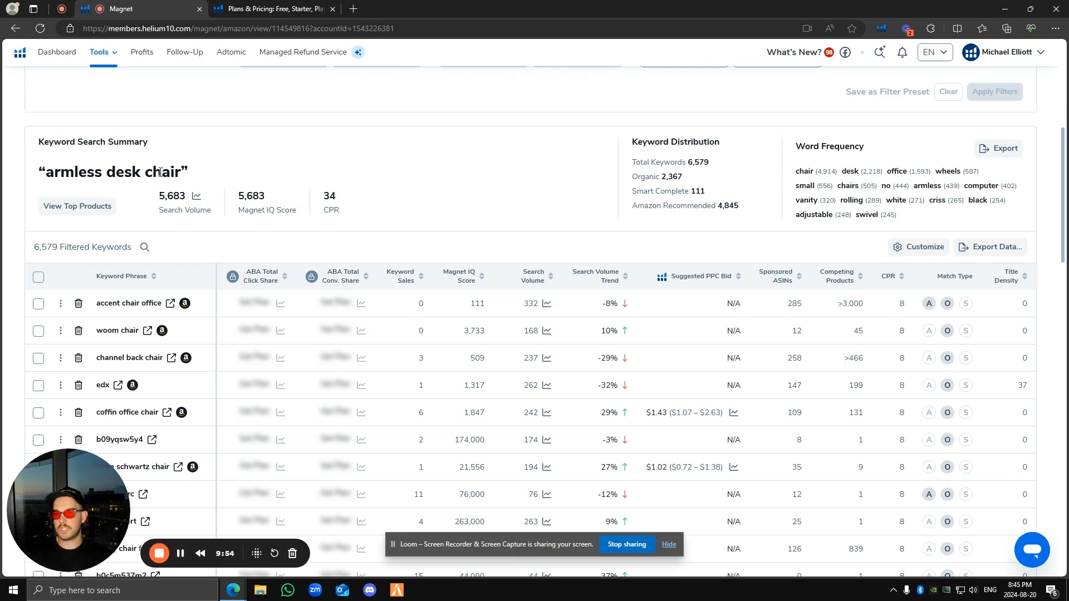
drag(183, 172, 51, 176)
click(550, 229)
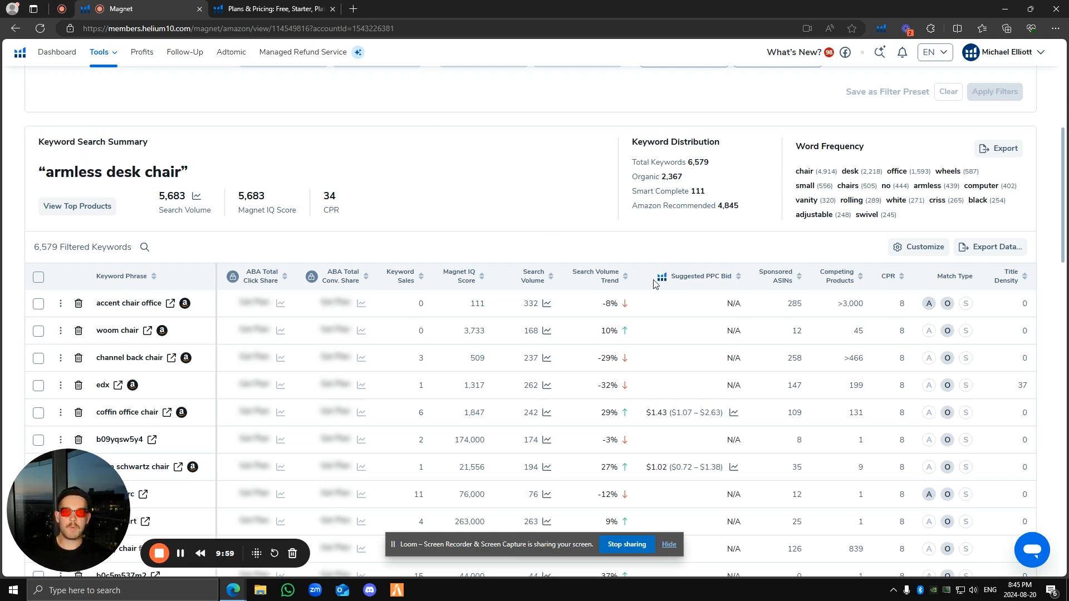
click(529, 276)
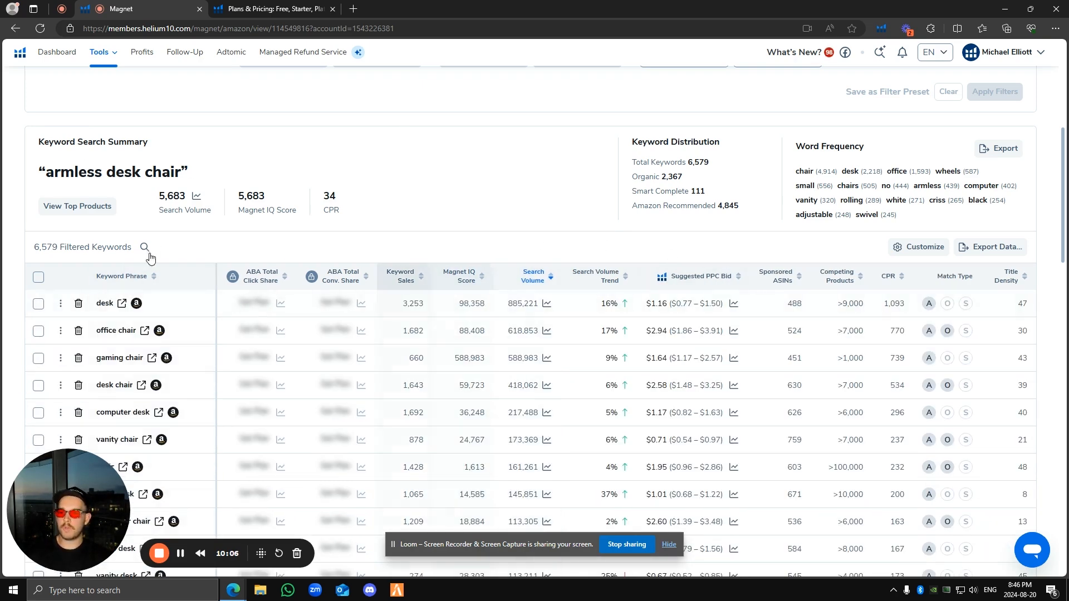
double_click(105, 305)
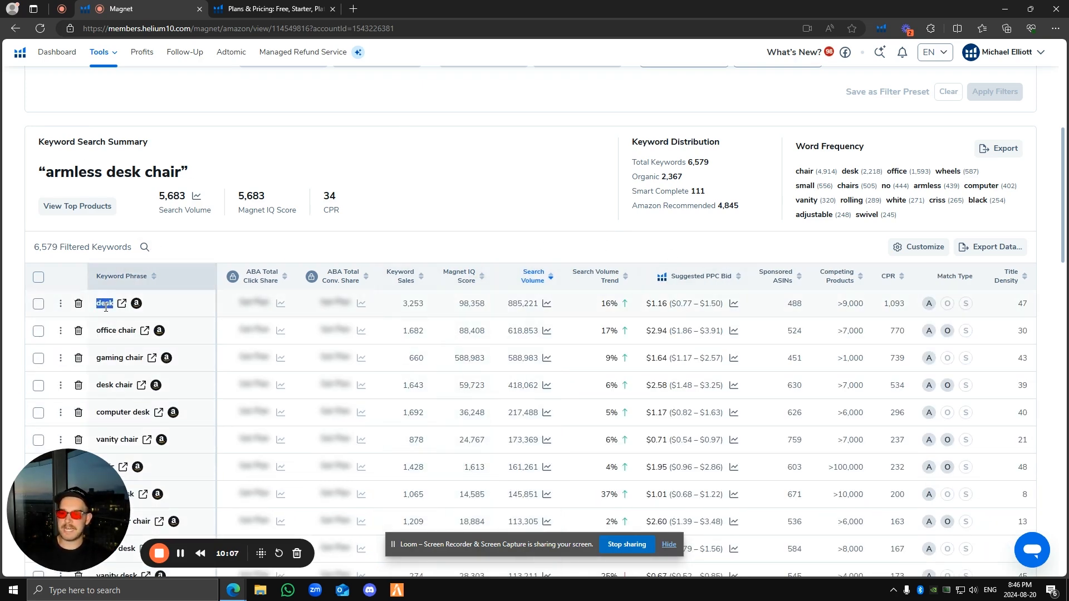
click(520, 306)
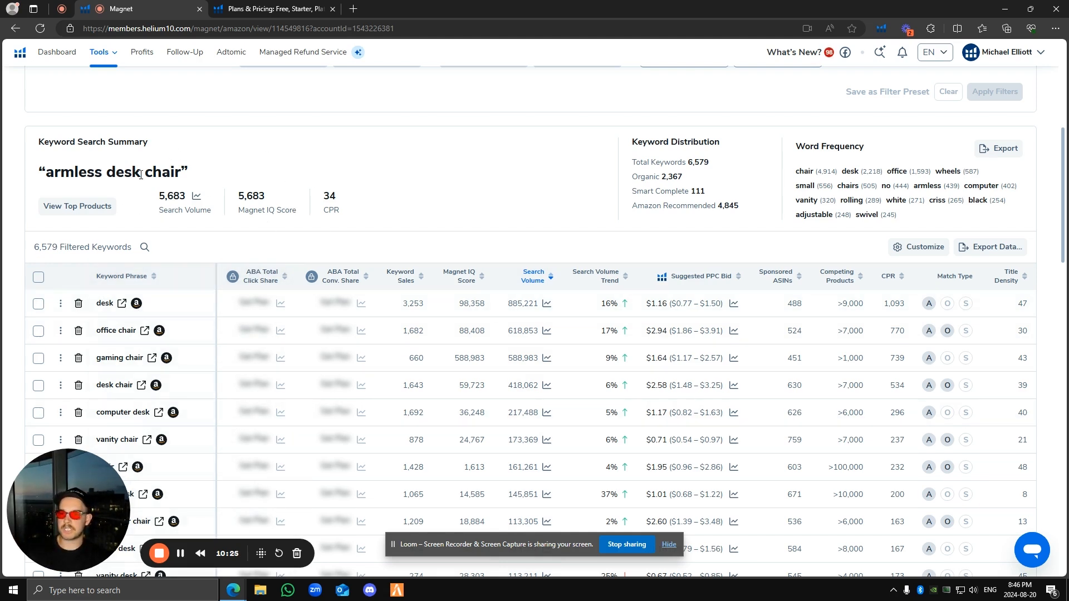
- Search Amazon for "armless desk chair" in a new browser tab
drag(182, 171, 45, 170)
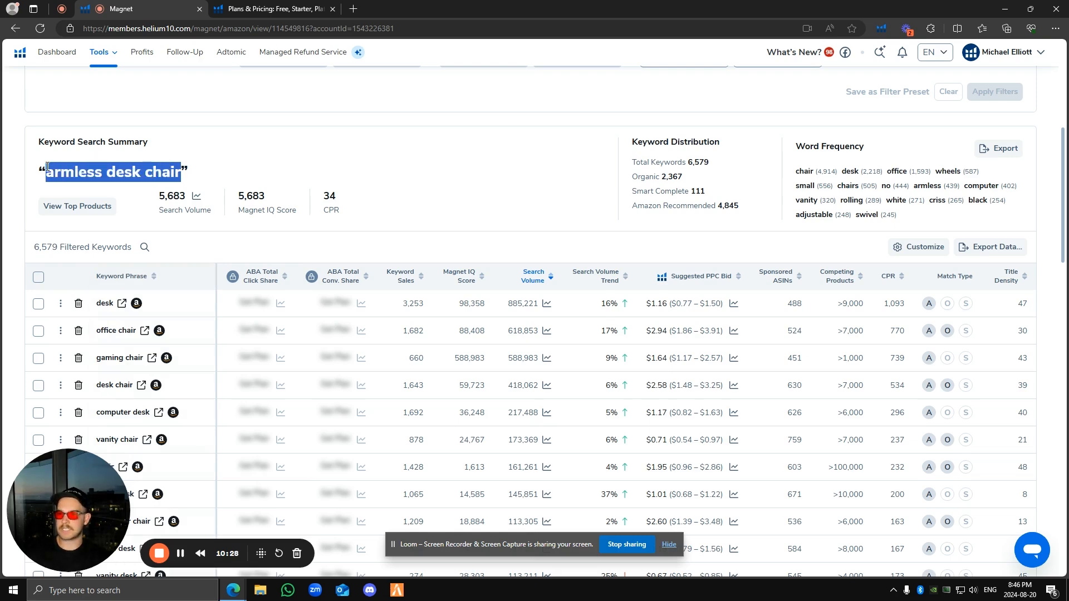
click(356, 10)
text(amazon.com/s?k=armless+desk+chair&ref=nb_sb_noss)
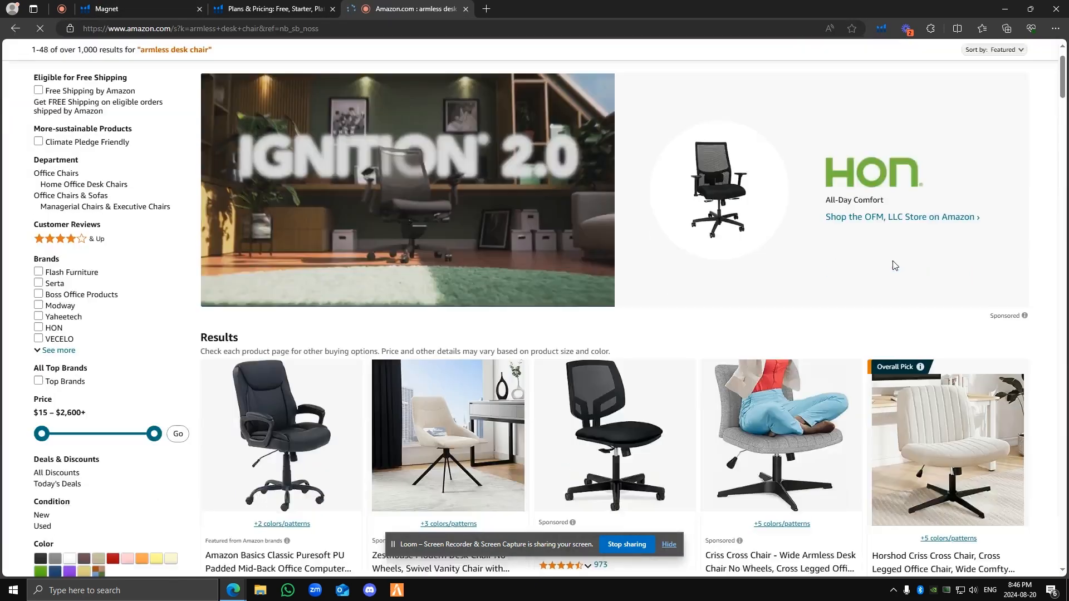
- Browse the "armless desk chair" results on Amazon, and open and browse those for the related Magnet keyword "office chair"
scroll(864, 241, down, 5)
scroll(864, 238, down, 8)
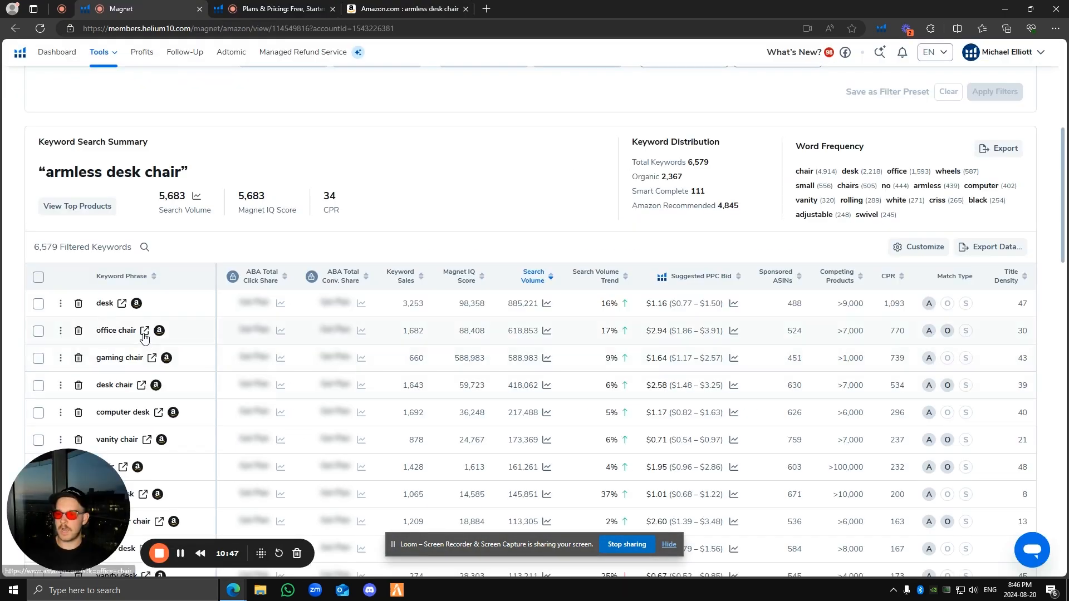
click(145, 333)
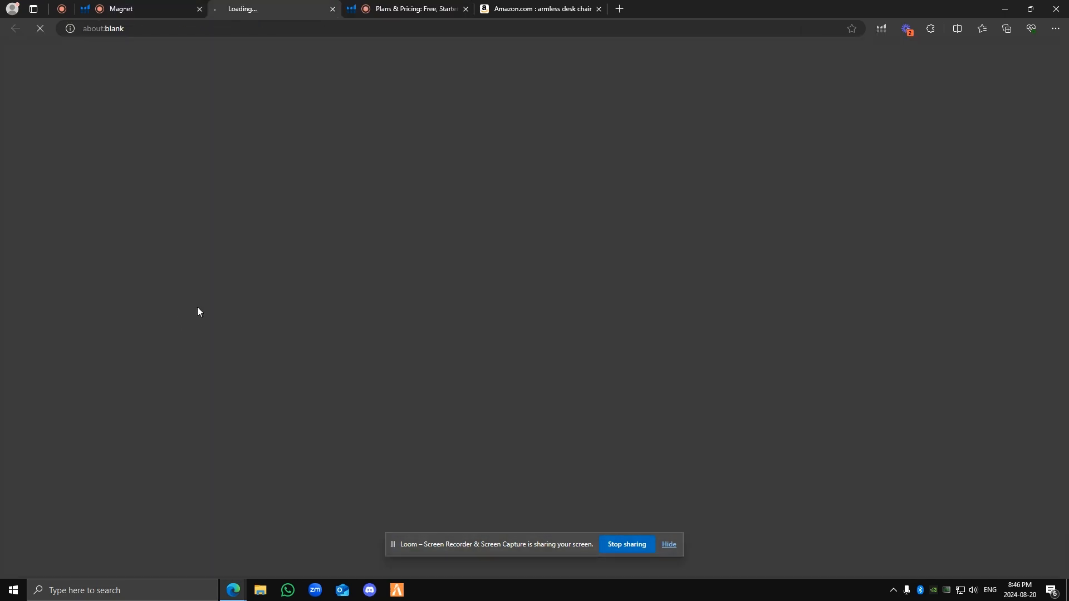
scroll(940, 321, down, 3)
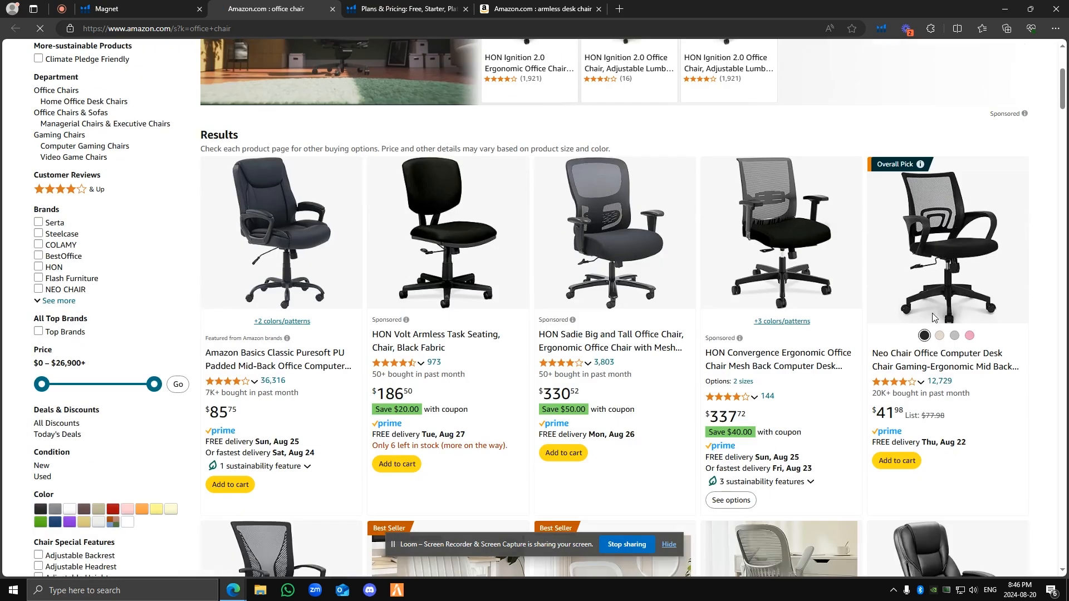
scroll(475, 256, down, 2)
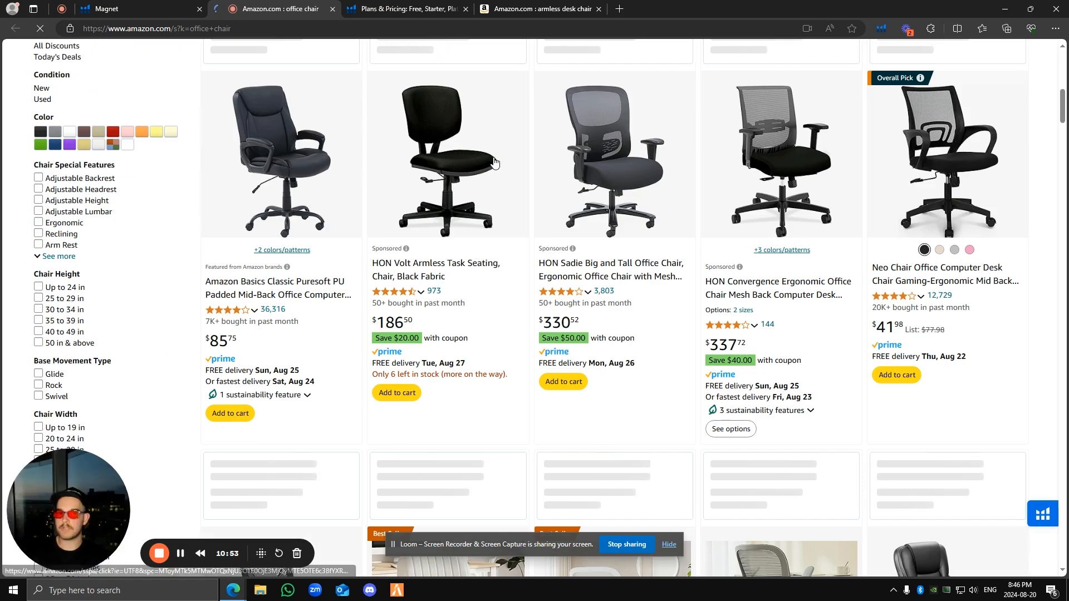
scroll(863, 133, down, 4)
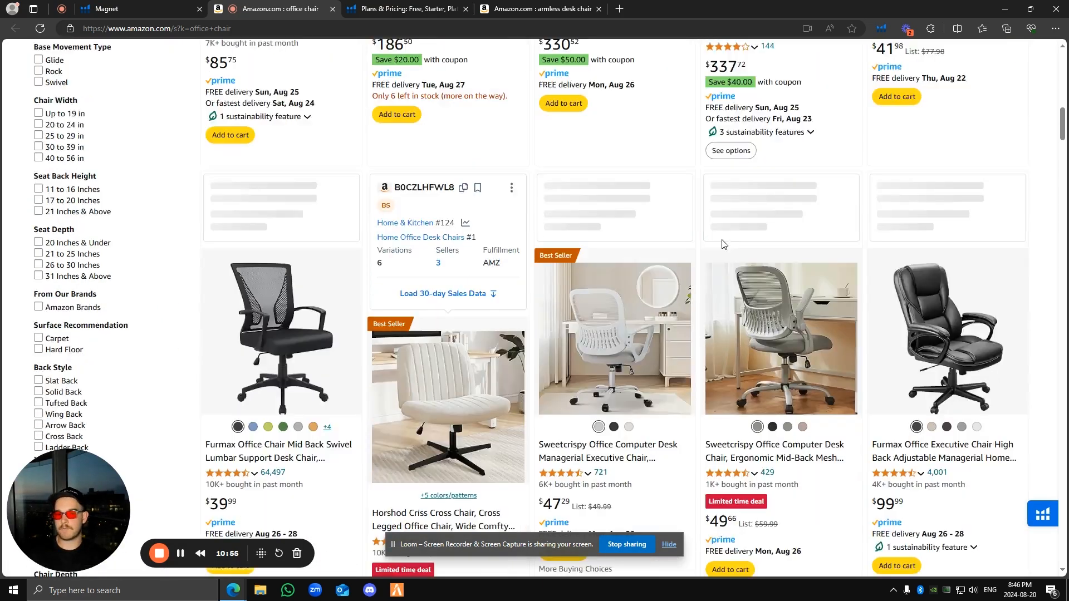
scroll(723, 241, down, 4)
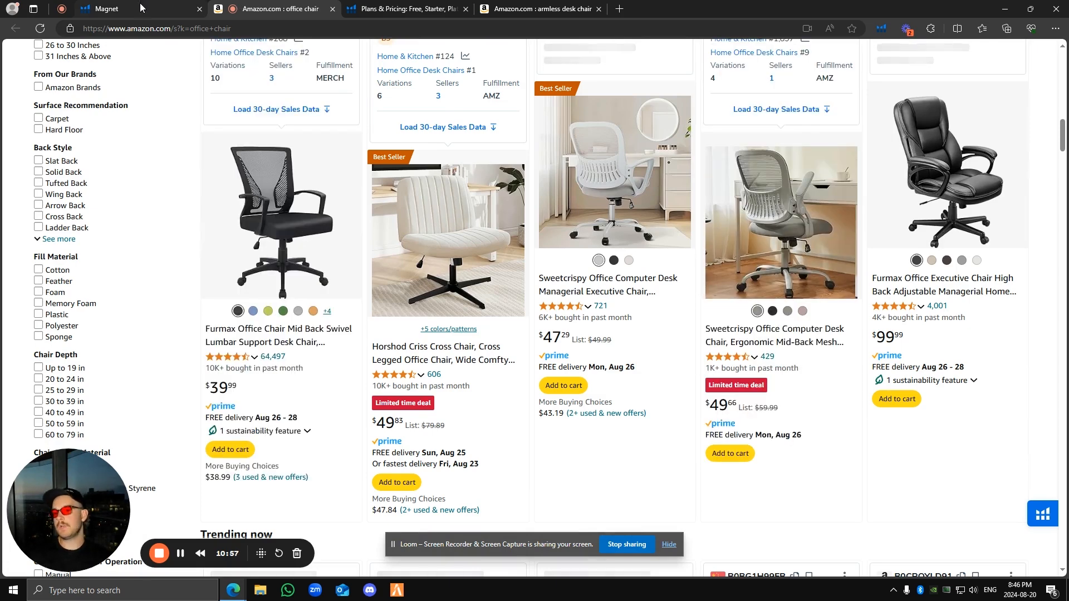
- Return to Magnet and compare the search volume of "office chair" with the seed phrase "armless desk chair"
click(154, 5)
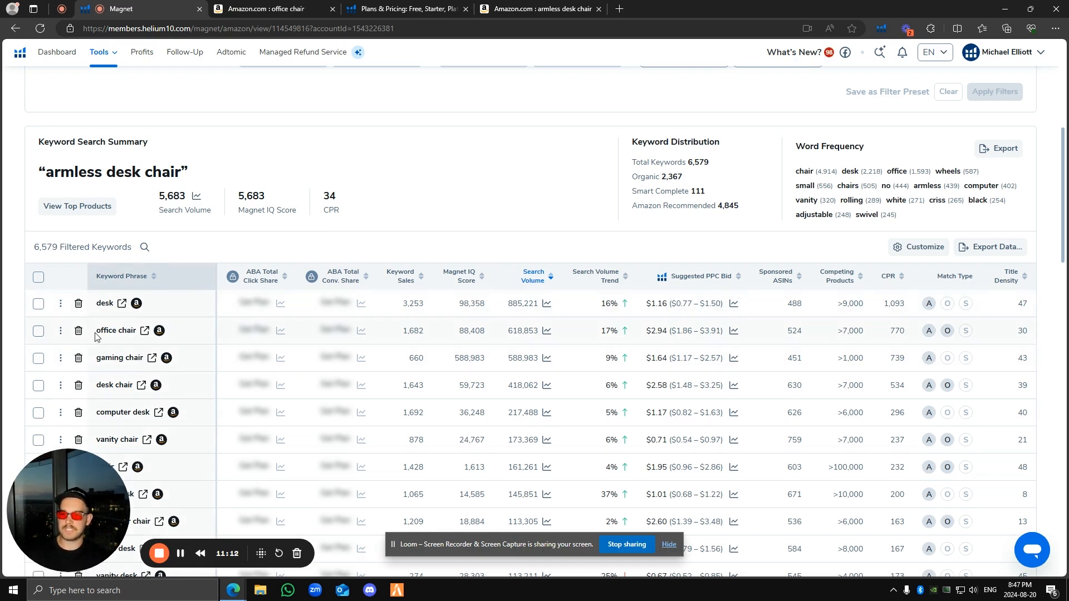
drag(96, 335, 132, 331)
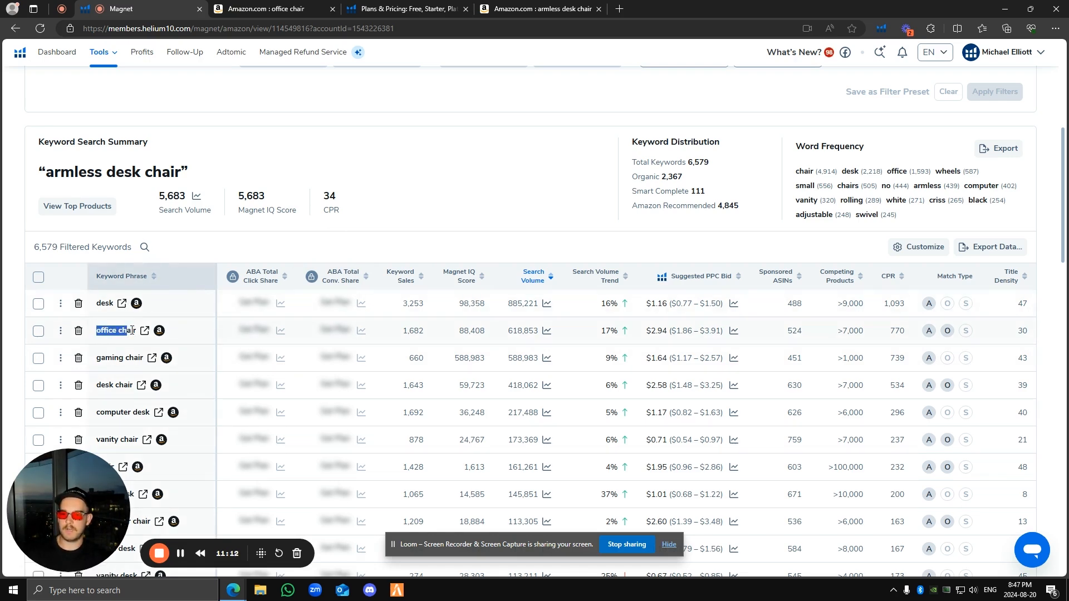
click(523, 333)
double_click(522, 332)
click(522, 333)
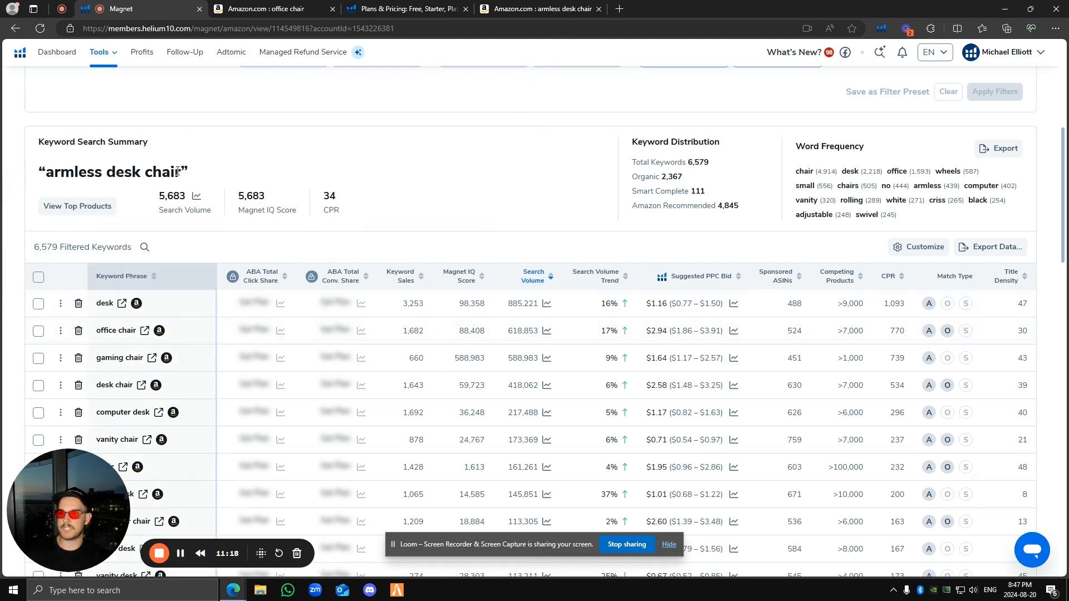
drag(177, 171, 43, 173)
click(180, 199)
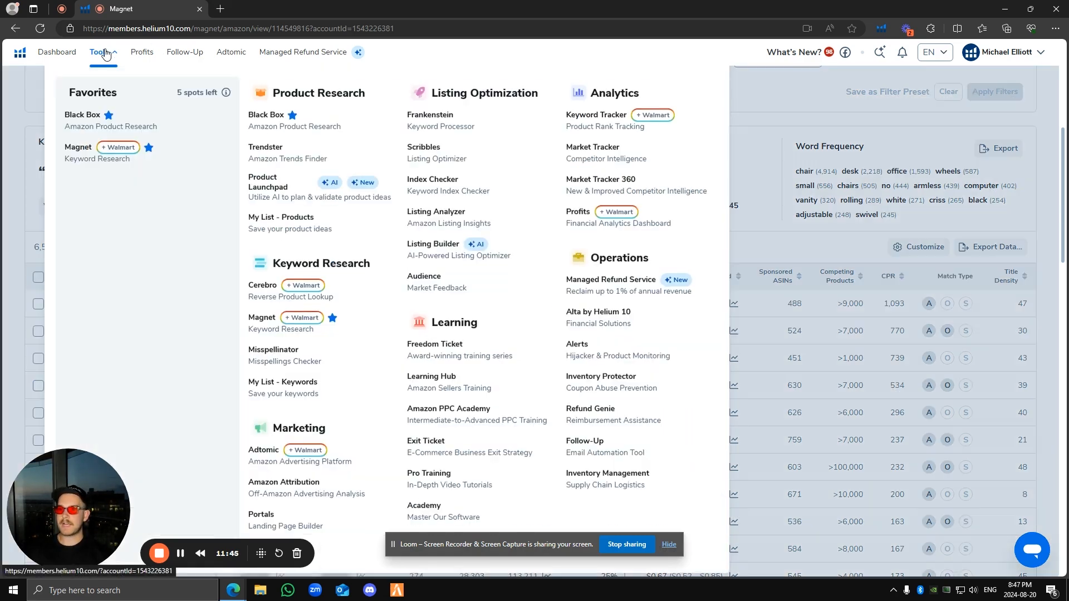
- Go back to the Black Box keyword search and run it for the Home & Kitchen and Kitchen & Dining categories
click(18, 29)
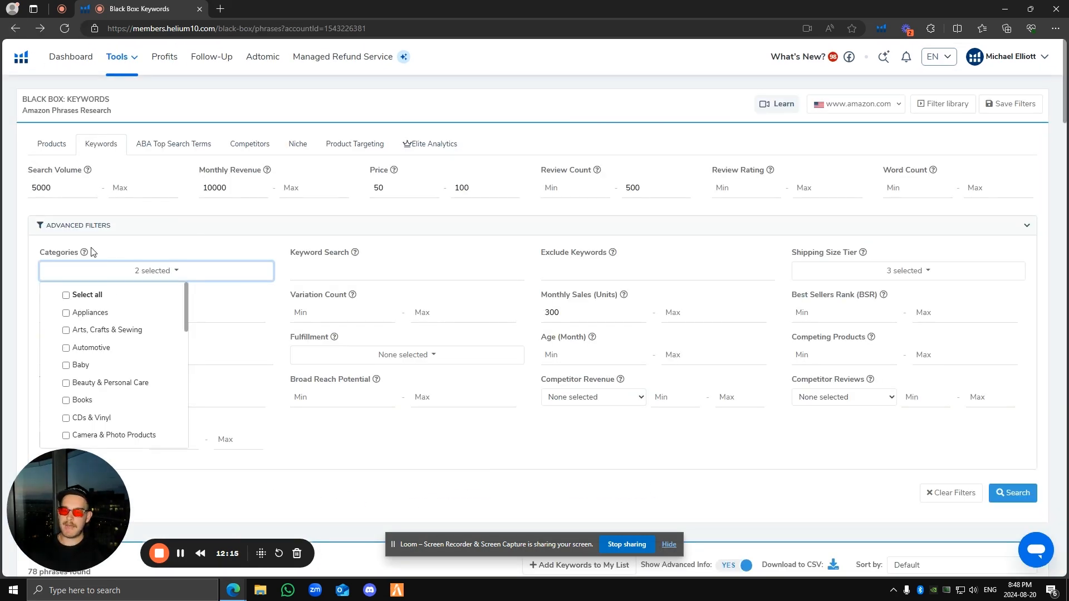
scroll(134, 334, down, 4)
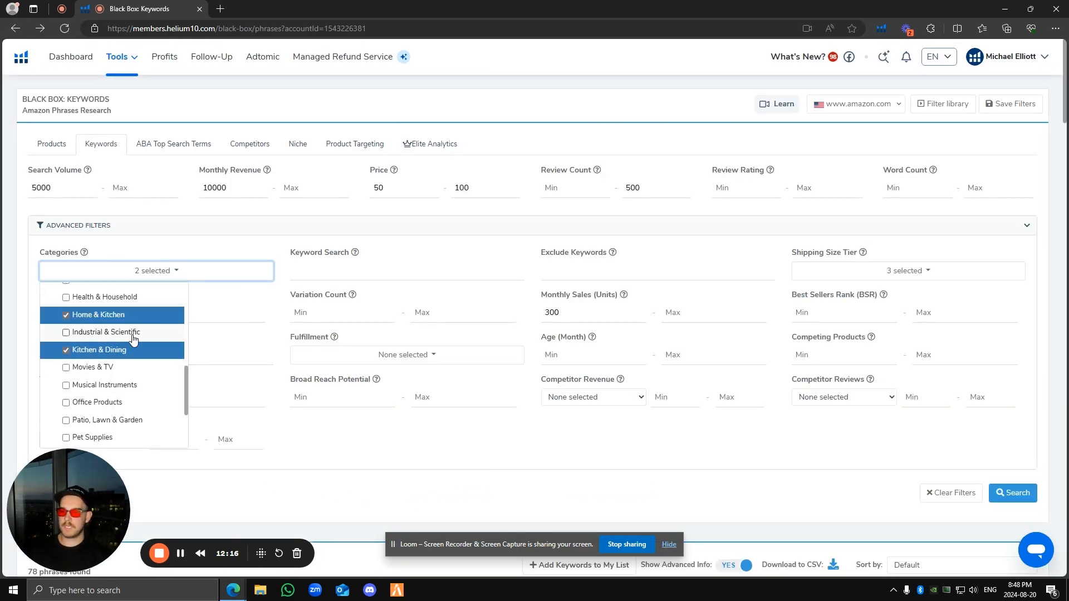
click(888, 487)
click(1013, 493)
- Review the found phrases and copy "bar carts for the home" from the search results
scroll(183, 223, down, 8)
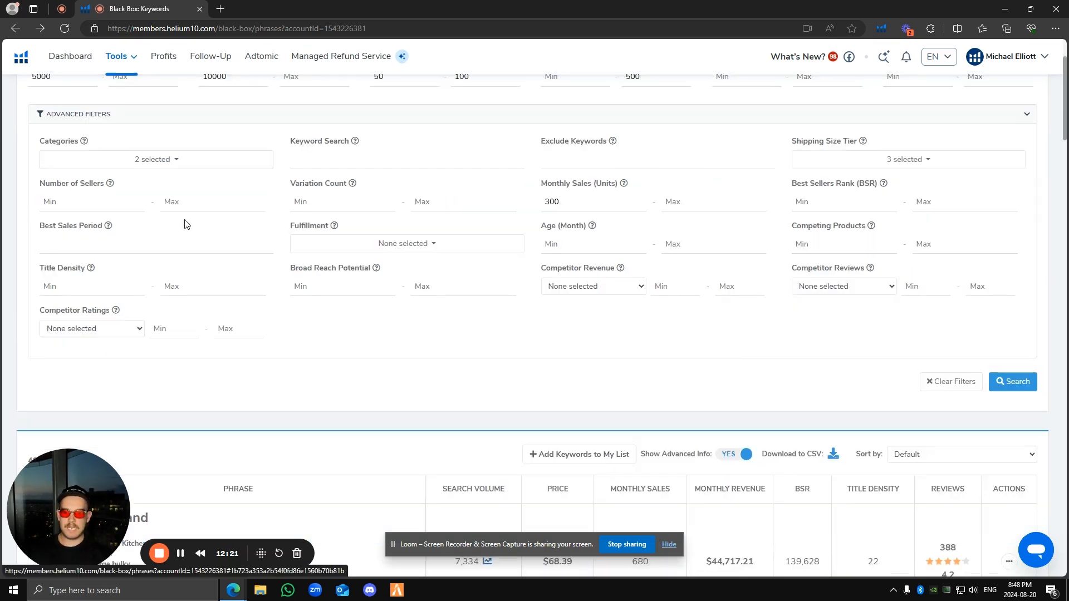
scroll(186, 224, down, 1)
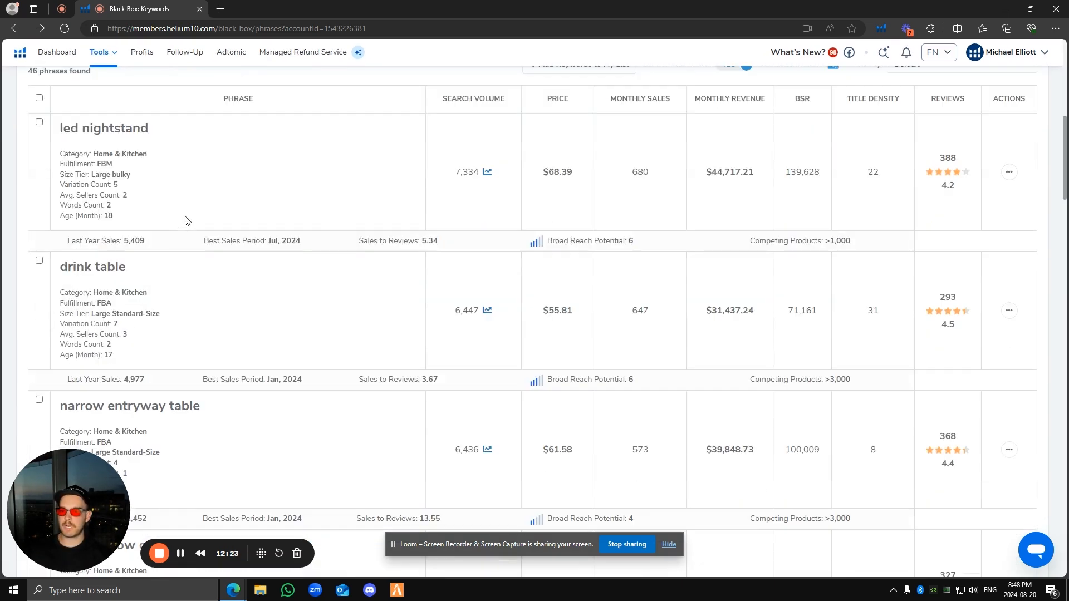
scroll(187, 221, down, 2)
scroll(194, 215, down, 5)
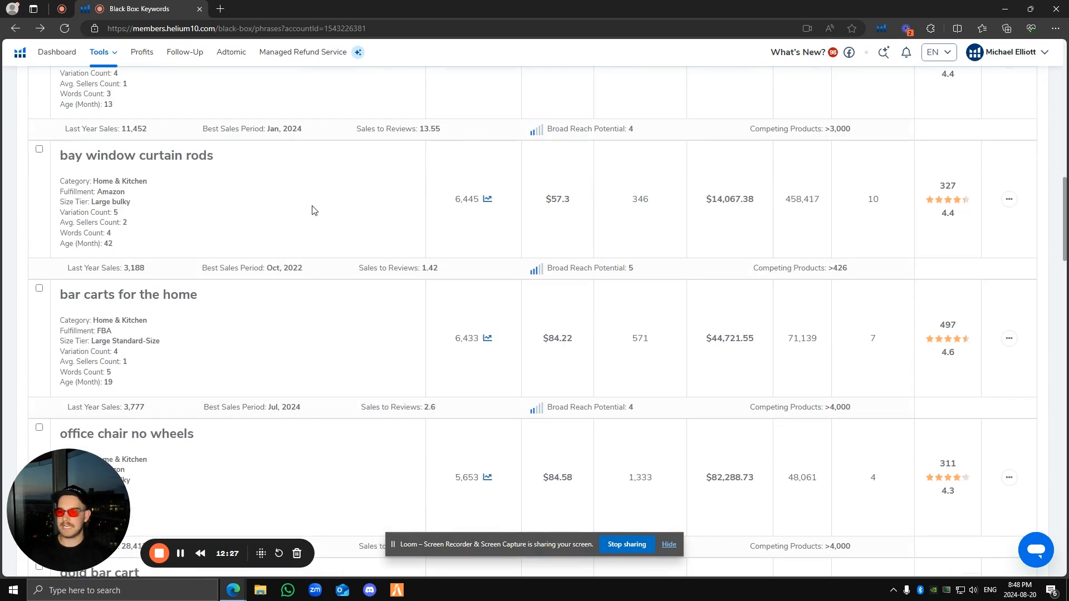
scroll(310, 210, down, 6)
scroll(298, 220, down, 2)
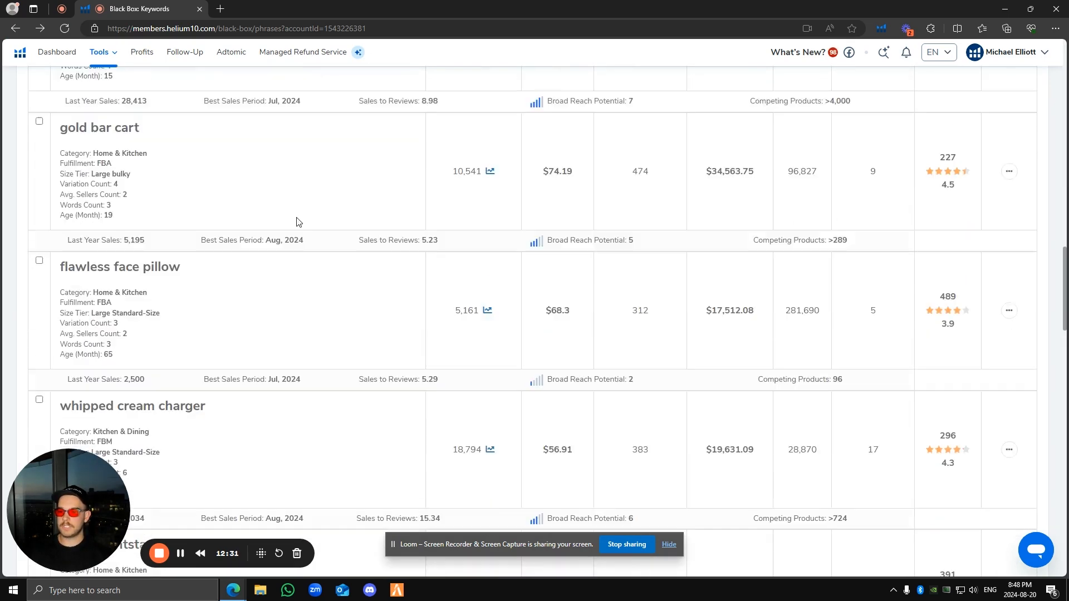
scroll(298, 222, up, 7)
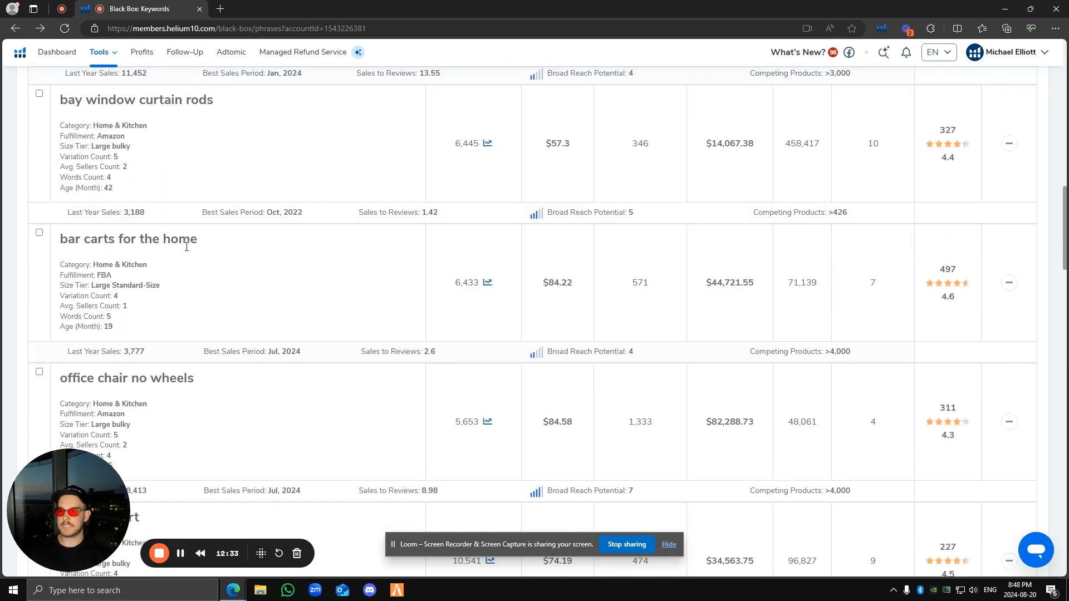
drag(201, 248, 60, 243)
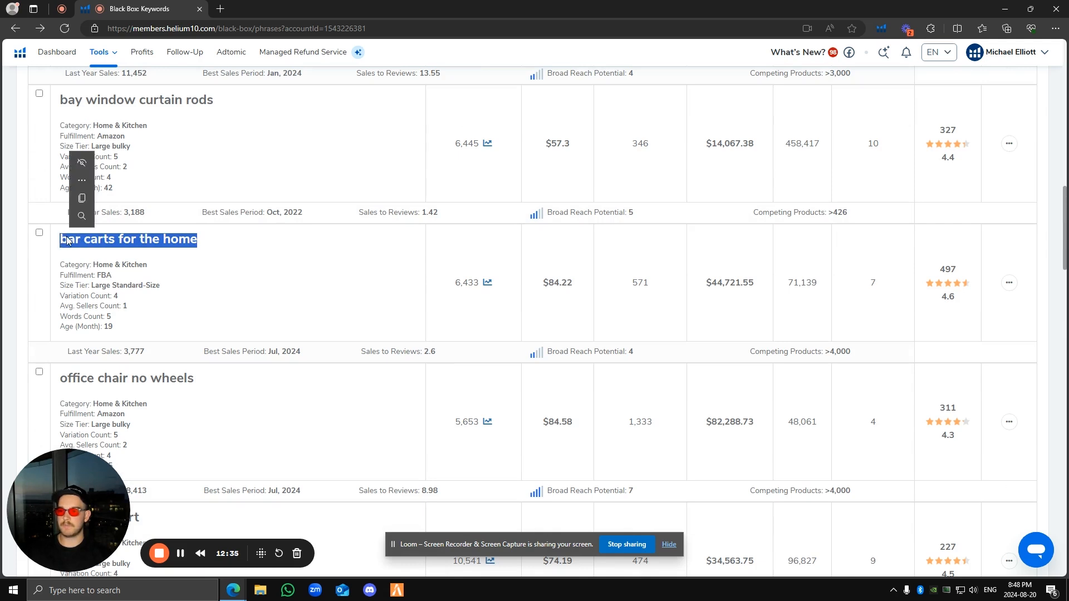
click(268, 257)
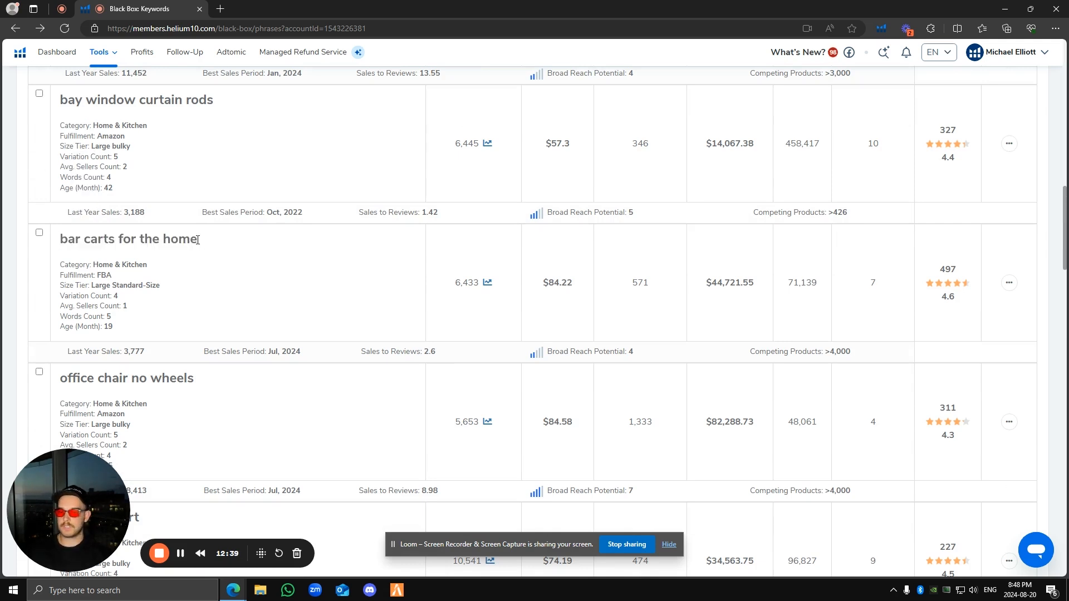
drag(198, 240, 59, 240)
key(ctrl+c)
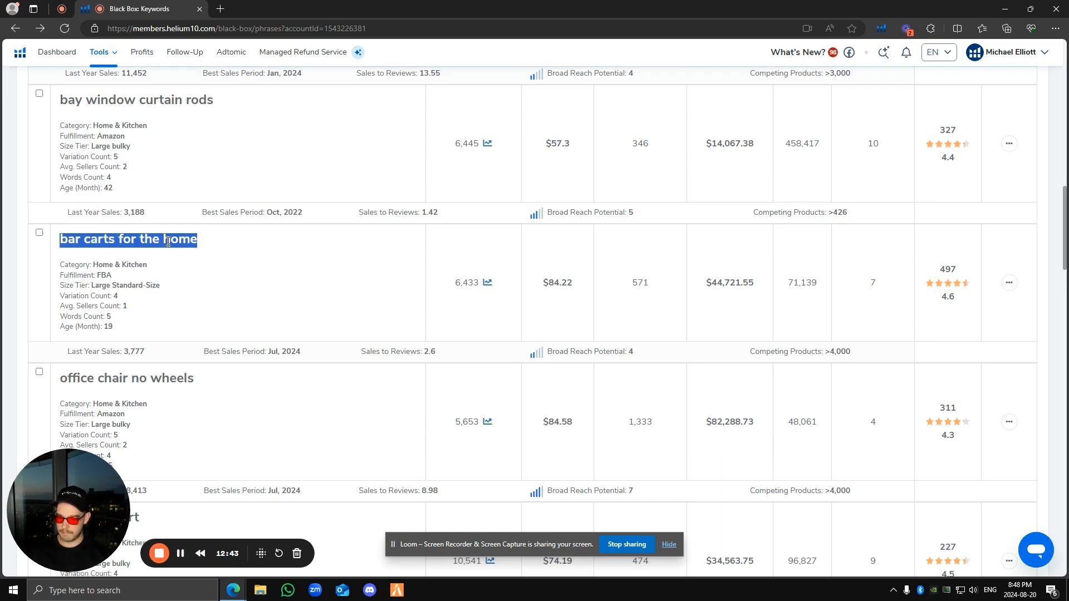
- Open the Magnet keyword research tool and get related keywords for "bar carts for the home"
scroll(195, 179, up, 6)
click(99, 51)
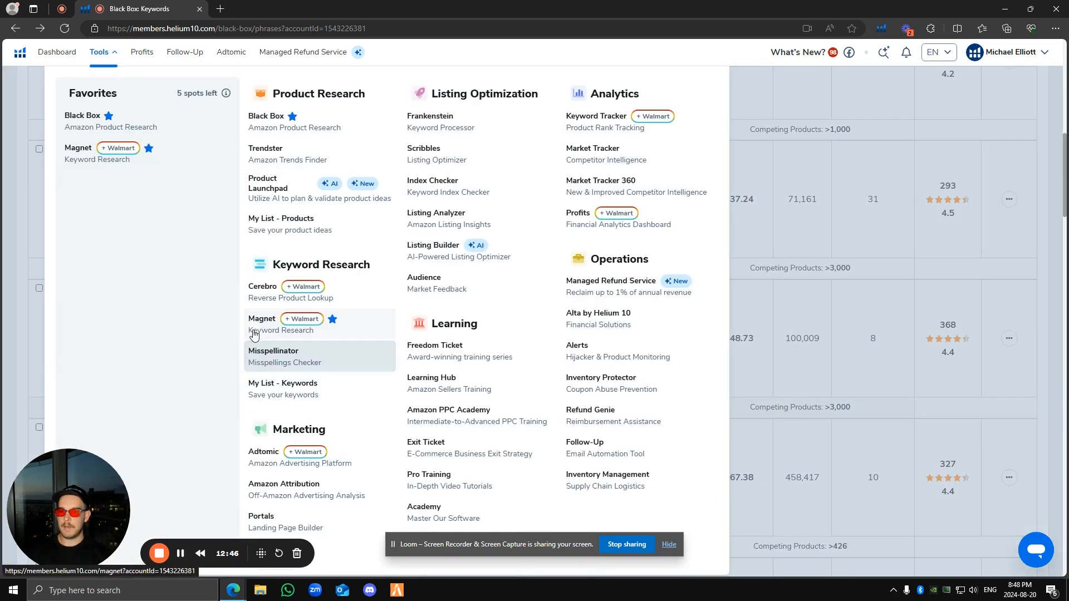
click(256, 316)
key(ctrl+v)
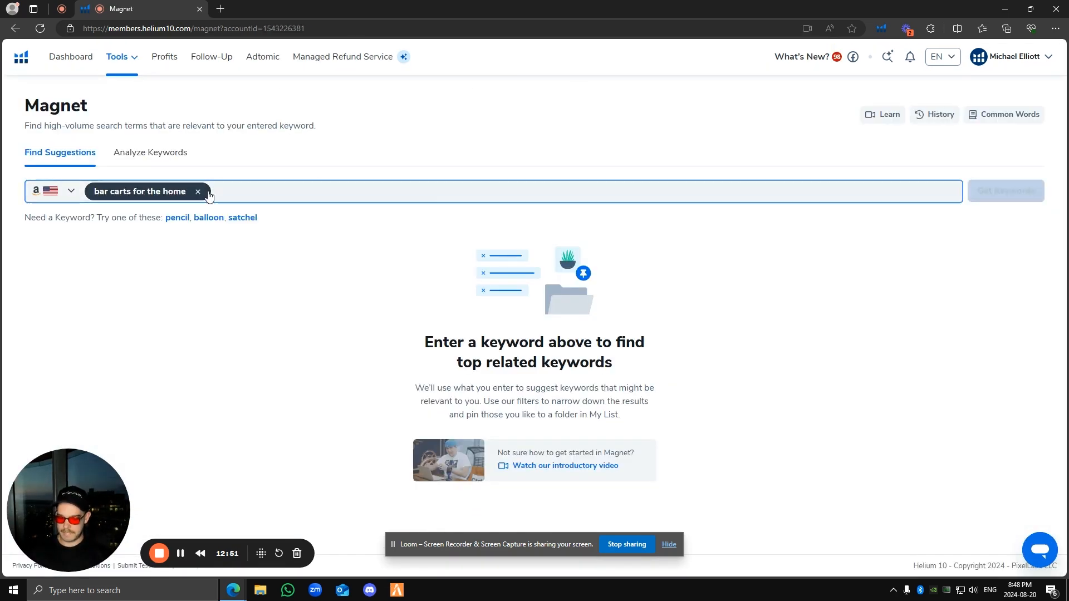
key(Return)
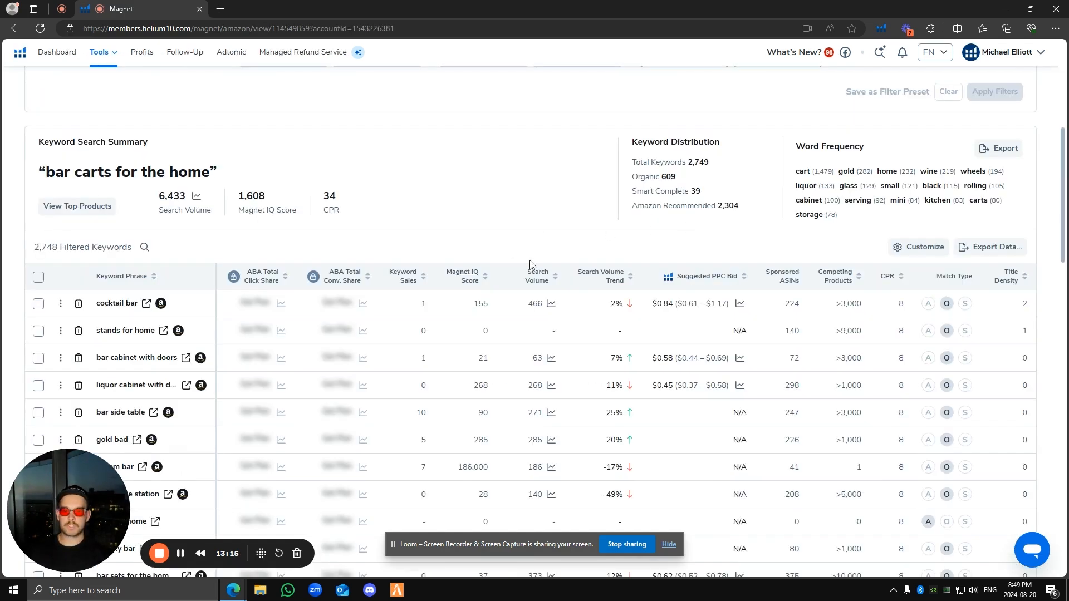
- Sort the related keywords by search volume from highest to lowest and check the volume of "bar cart"
click(532, 273)
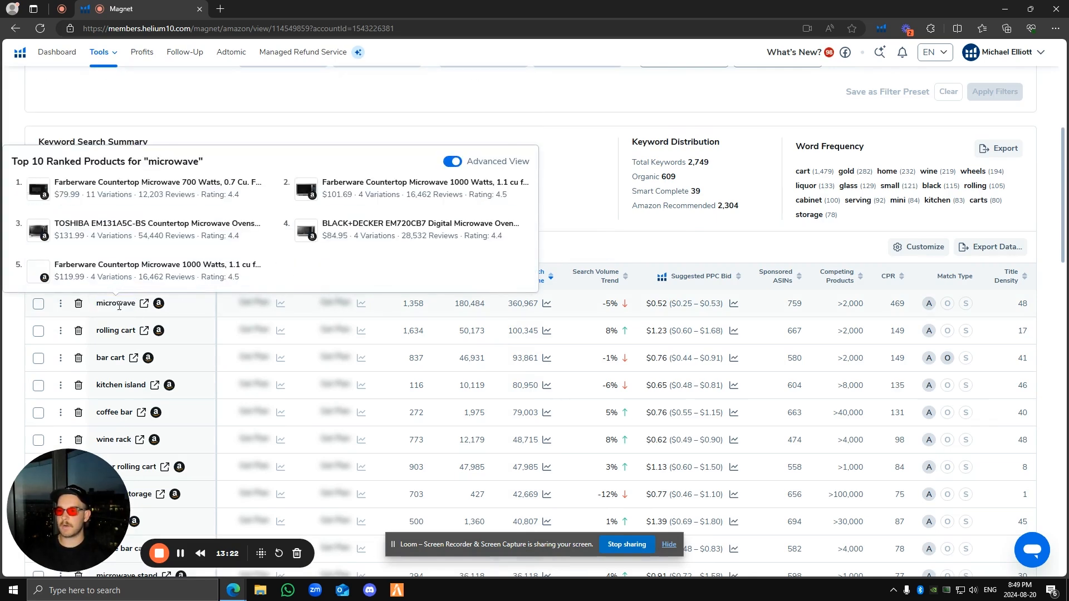
mouse_move(118, 330)
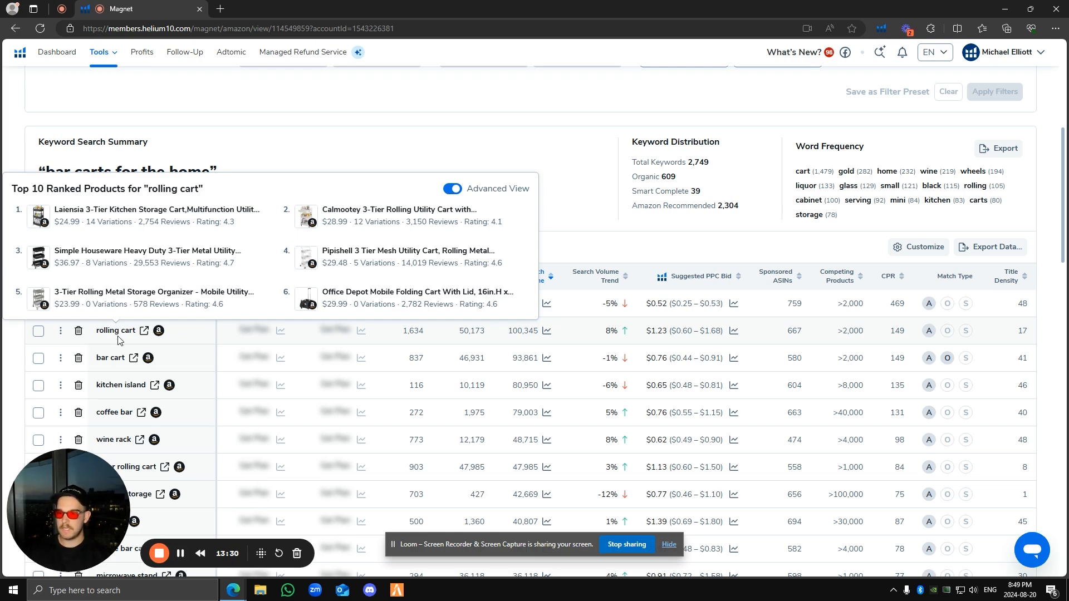
mouse_move(114, 355)
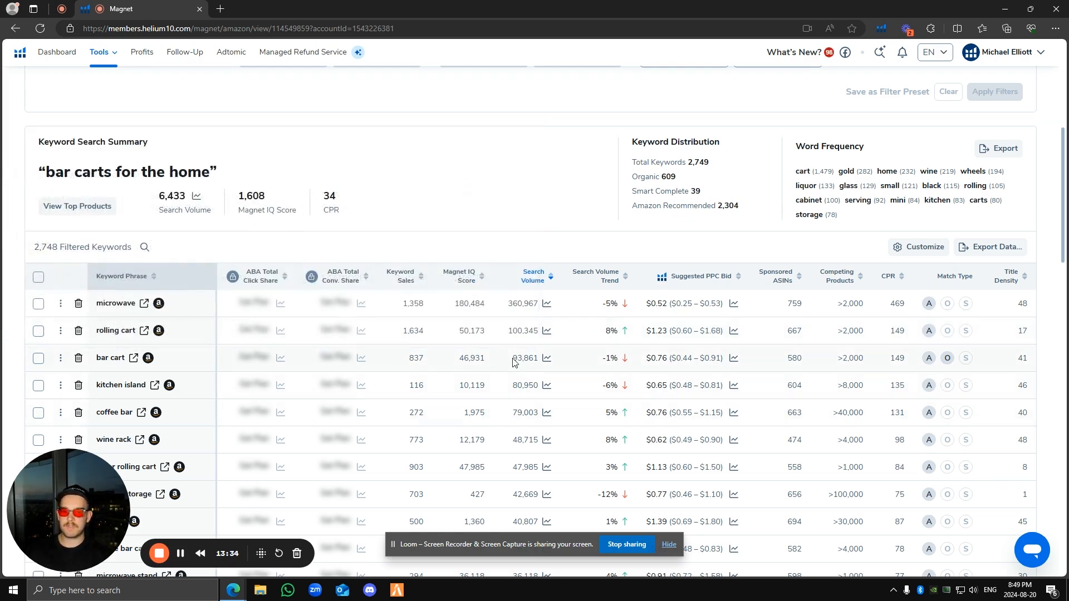
drag(538, 361, 543, 359)
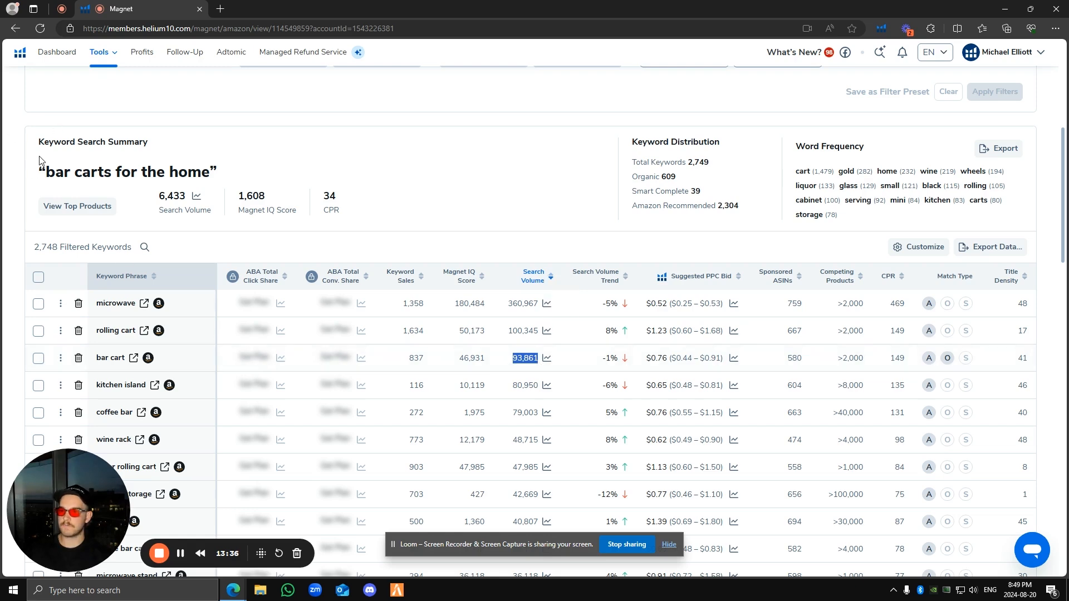
- Examine the wording of the seed phrase "bar carts for the home" in the keyword search summary against the related keywords
drag(39, 160, 255, 162)
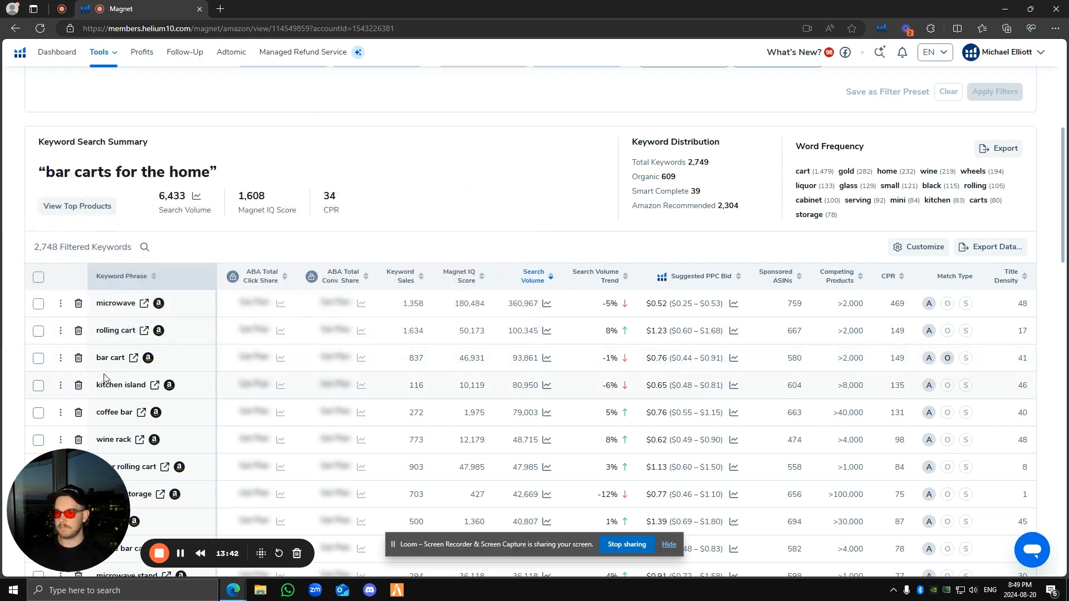
drag(56, 172, 211, 156)
click(209, 164)
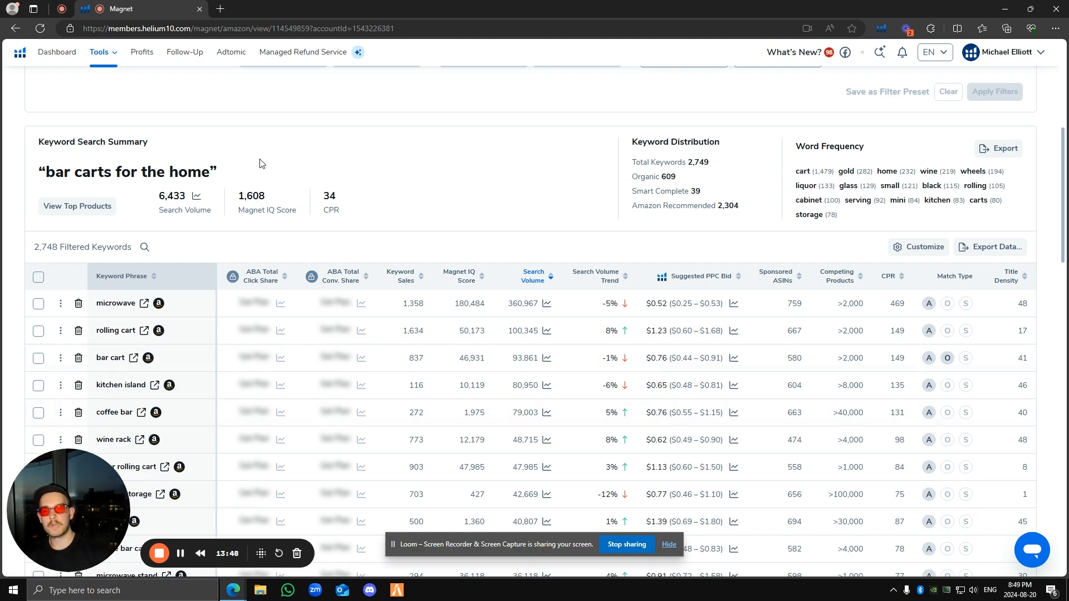
mouse_move(216, 176)
mouse_down()
mouse_move(39, 174)
mouse_move(222, 177)
mouse_up()
click(34, 171)
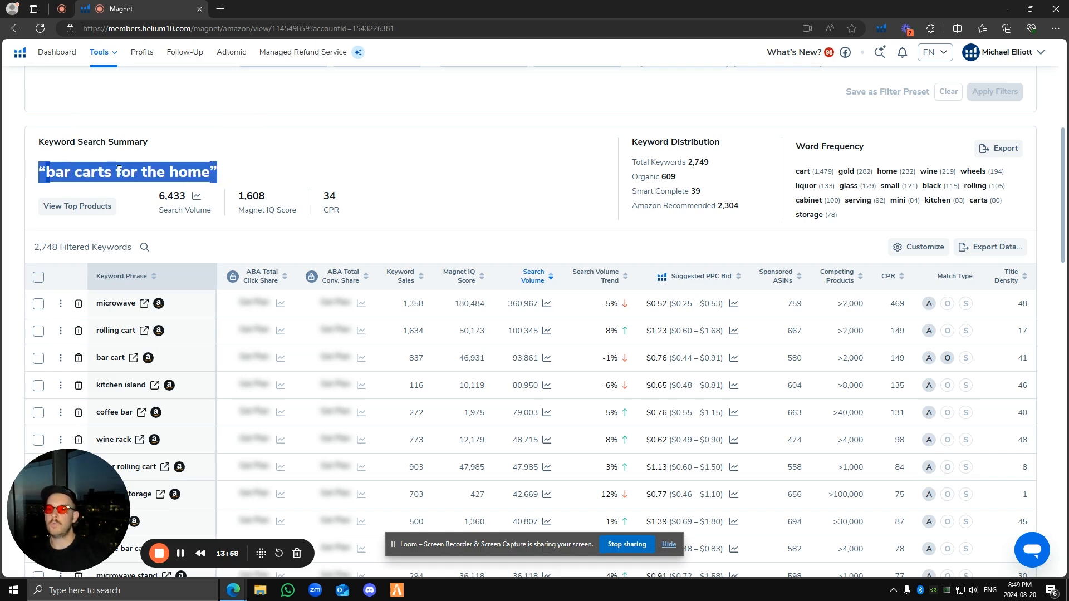
drag(116, 171, 223, 176)
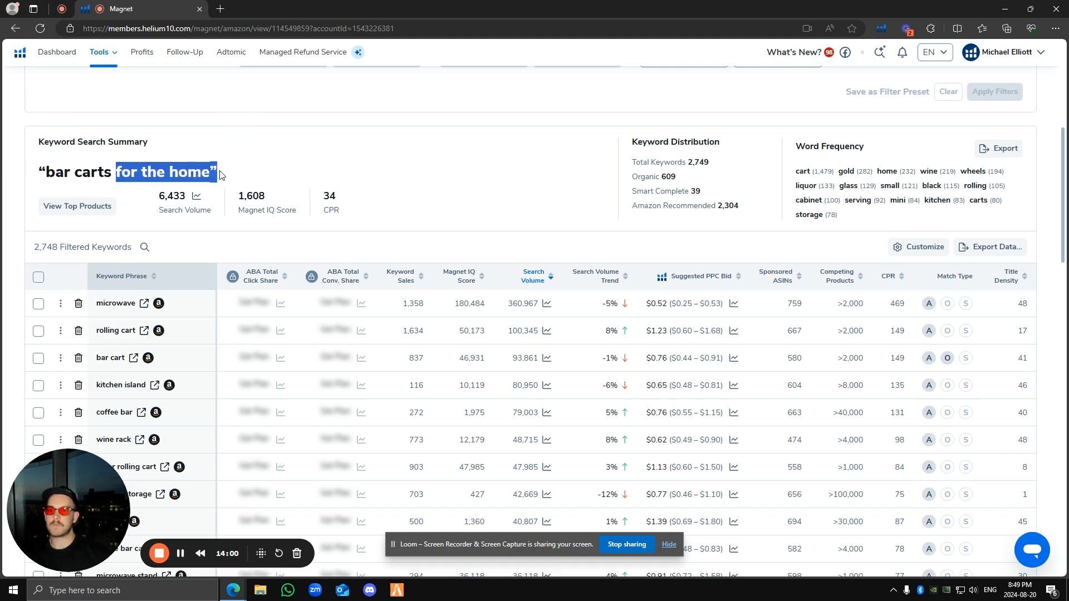
click(174, 174)
drag(112, 172, 52, 178)
click(98, 169)
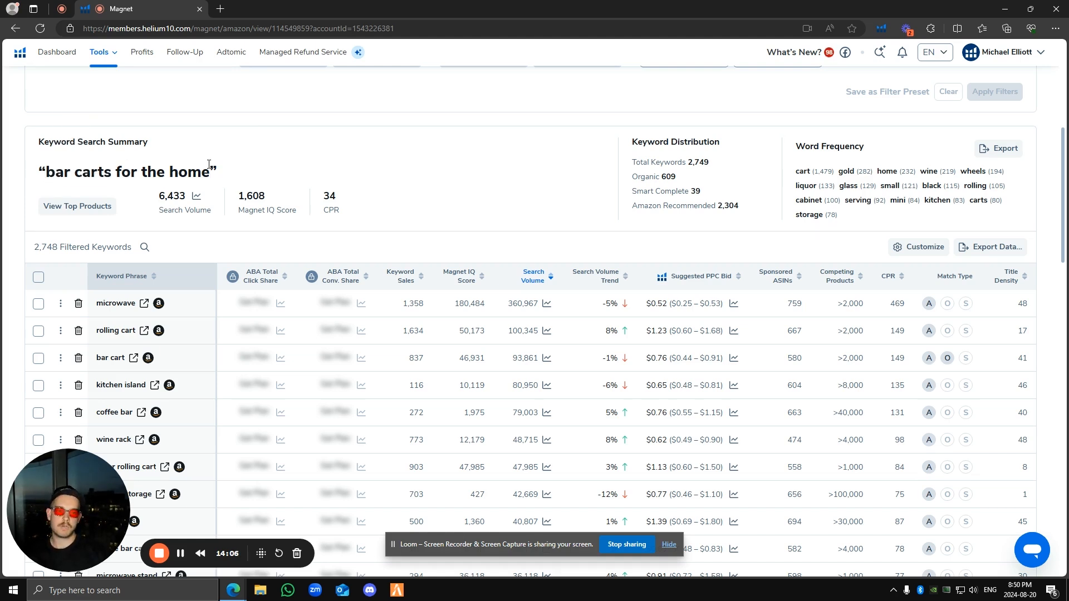
drag(236, 171, 40, 171)
click(40, 171)
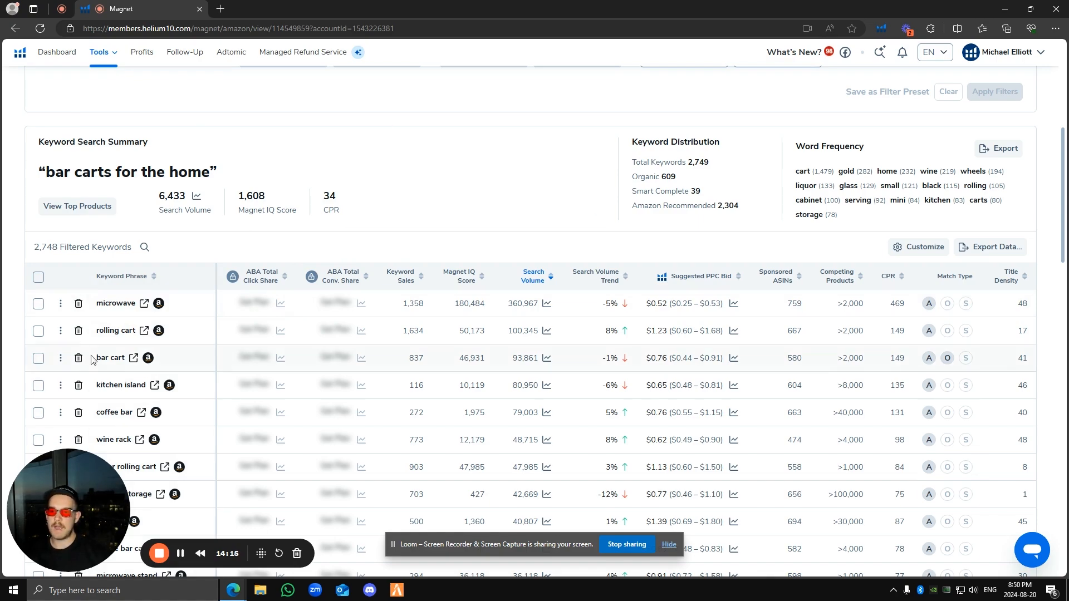
- Open the Amazon search results for the related keyword "bar cart" and browse the listed products
drag(96, 359, 125, 361)
click(134, 360)
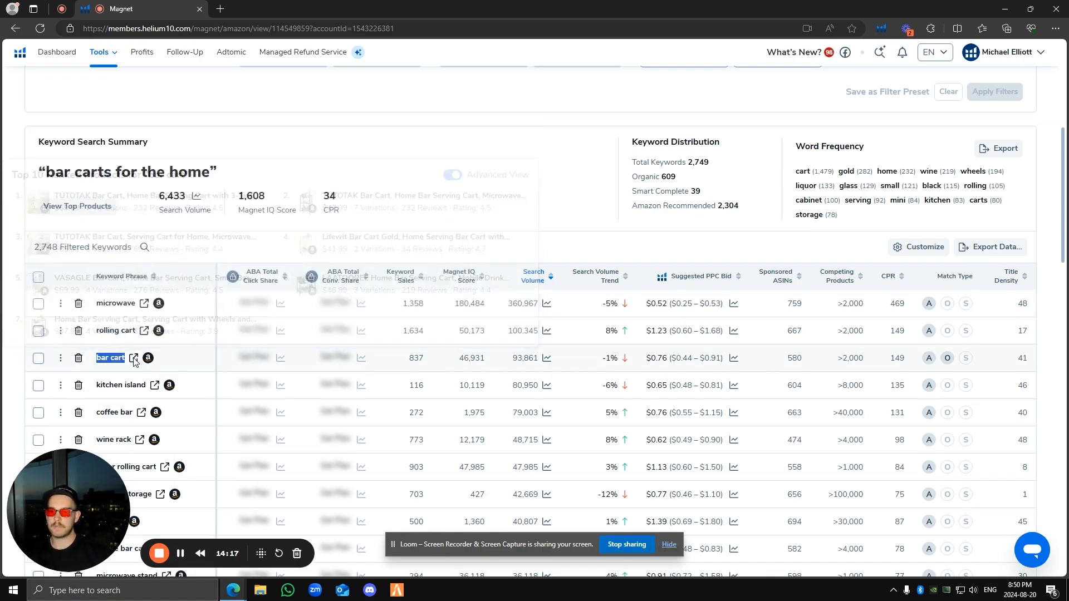
scroll(844, 248, down, 3)
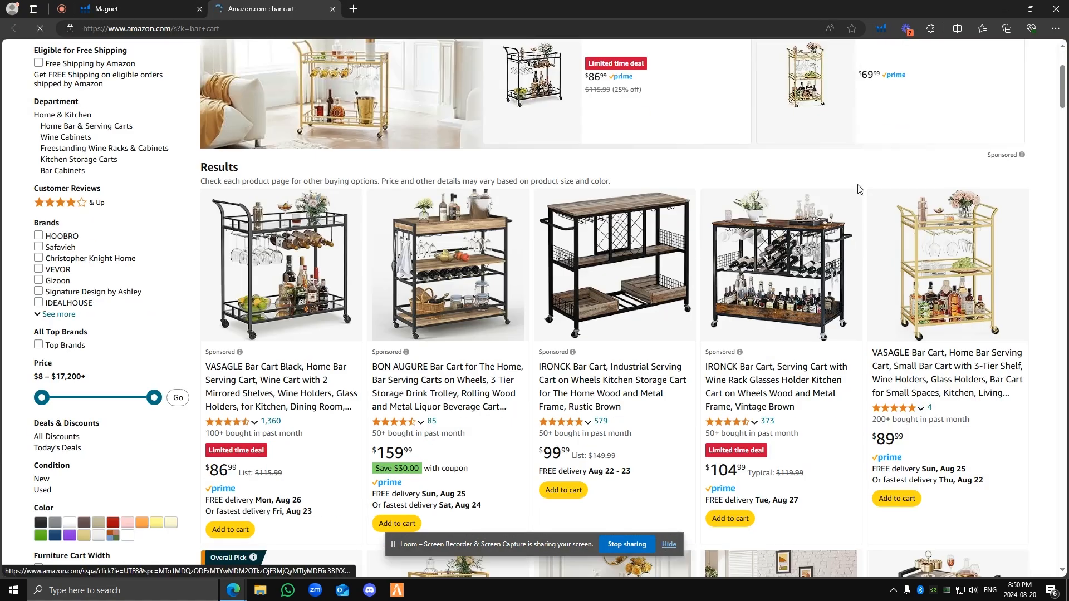
- Browse the Amazon "bar cart" results and run the Helium 10 Xray product analysis on them
scroll(861, 190, down, 4)
scroll(860, 189, down, 4)
scroll(859, 184, up, 14)
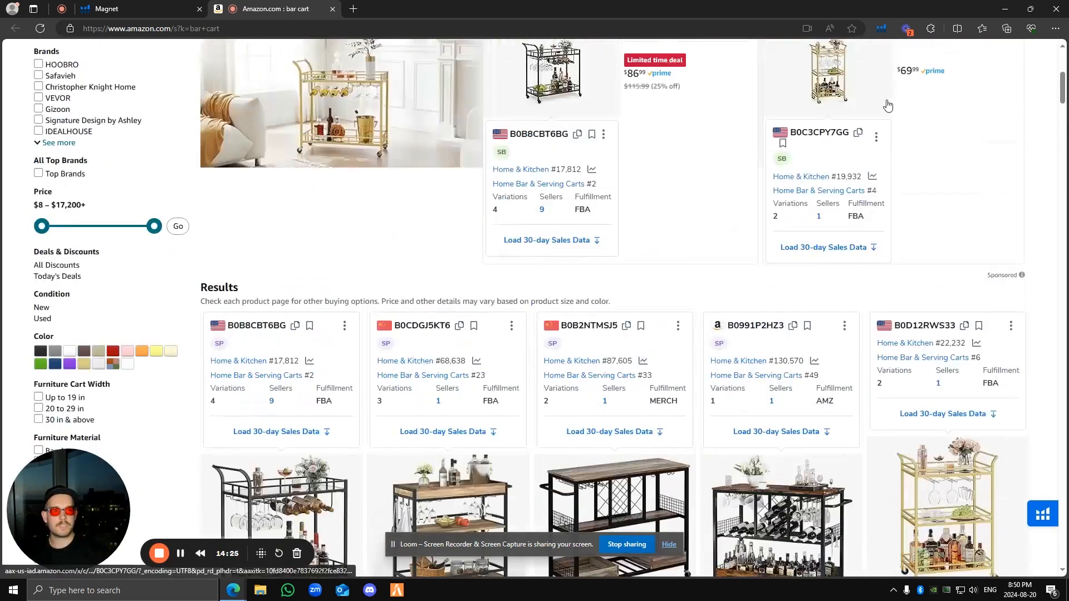
scroll(889, 100, up, 3)
scroll(889, 81, up, 3)
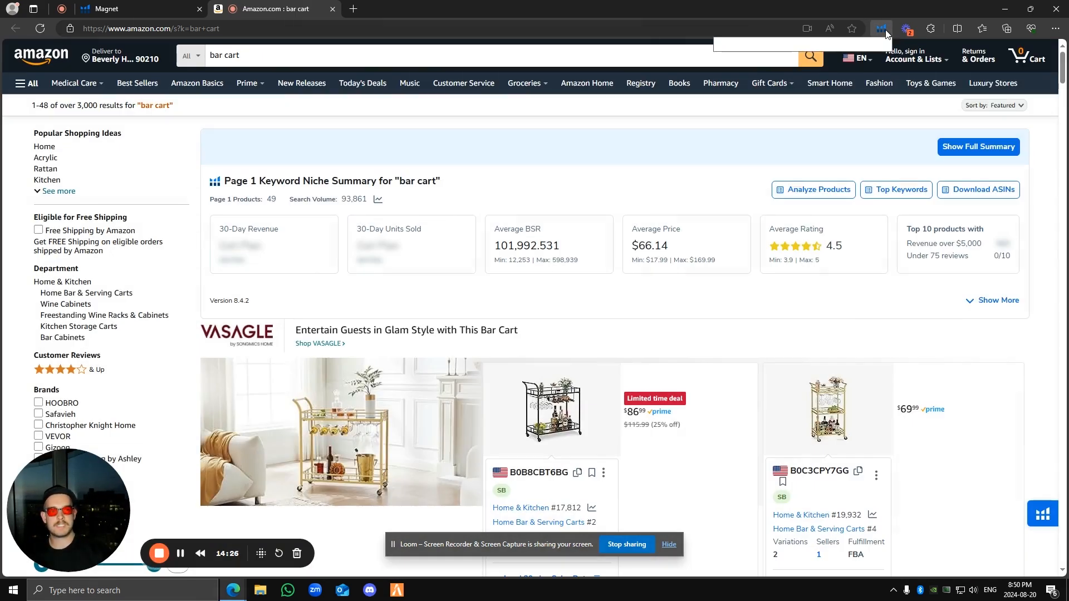
click(881, 29)
click(761, 144)
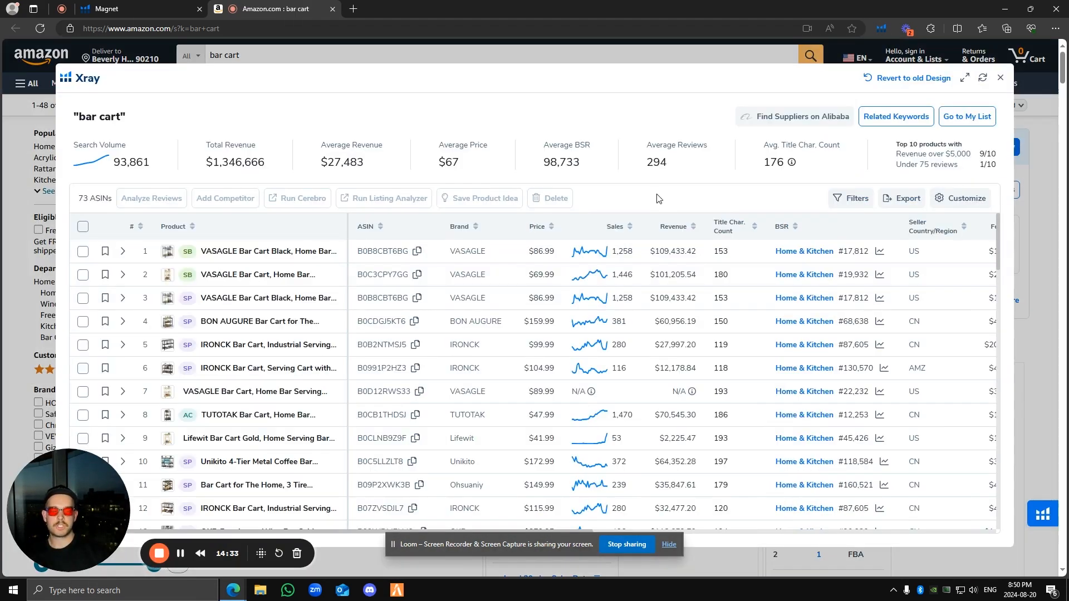
- Sort the Xray products by revenue from highest to lowest and review the summary metrics for "bar cart"
click(674, 225)
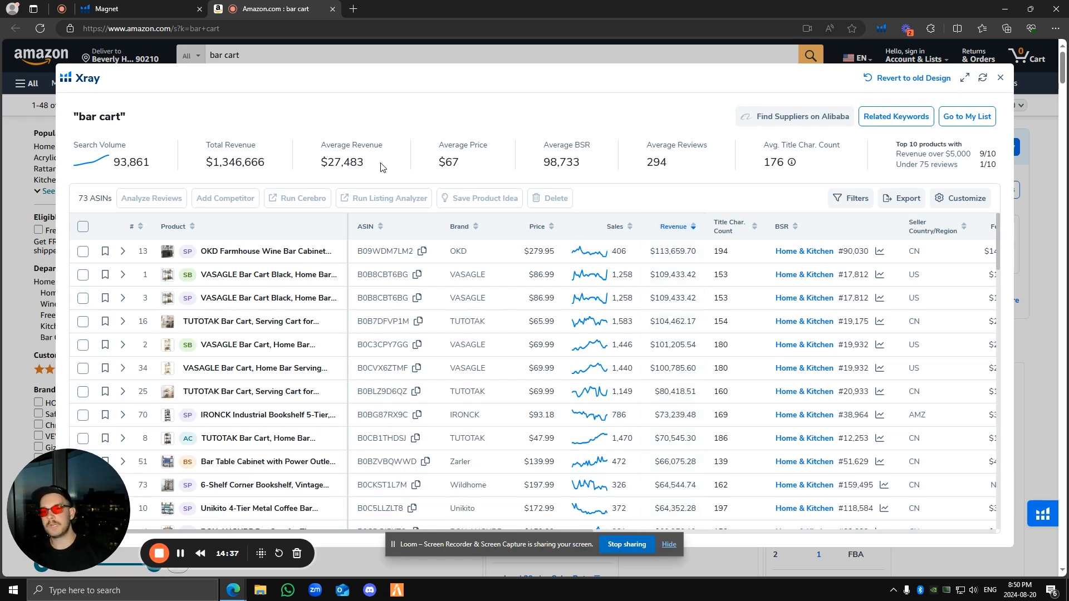
drag(204, 165, 777, 167)
click(683, 167)
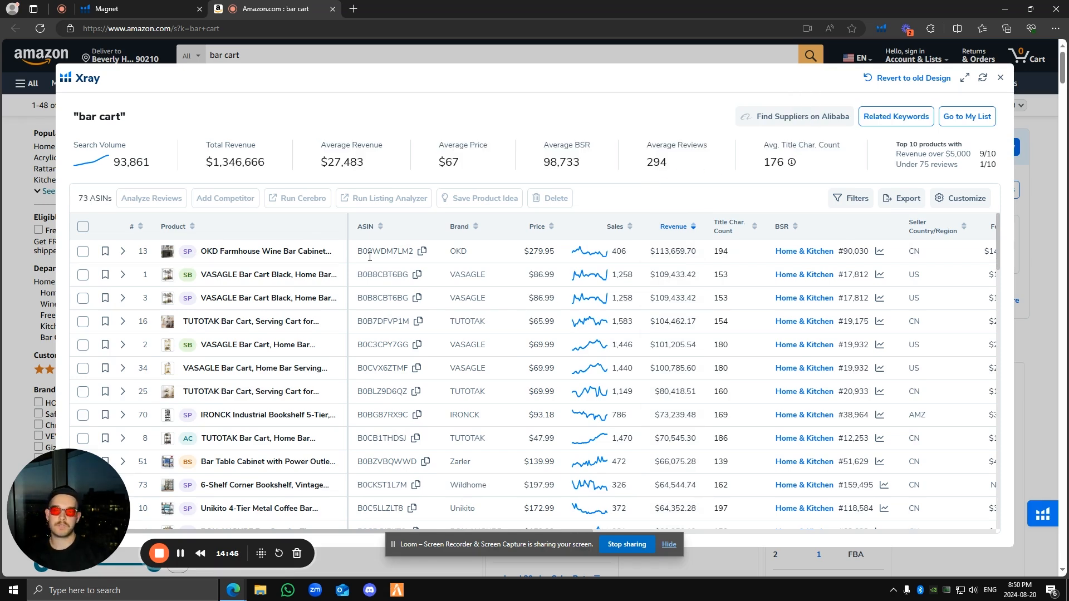
- Switch to Helium 10, open the Black Box keyword search and review its available filters
click(106, 8)
click(99, 52)
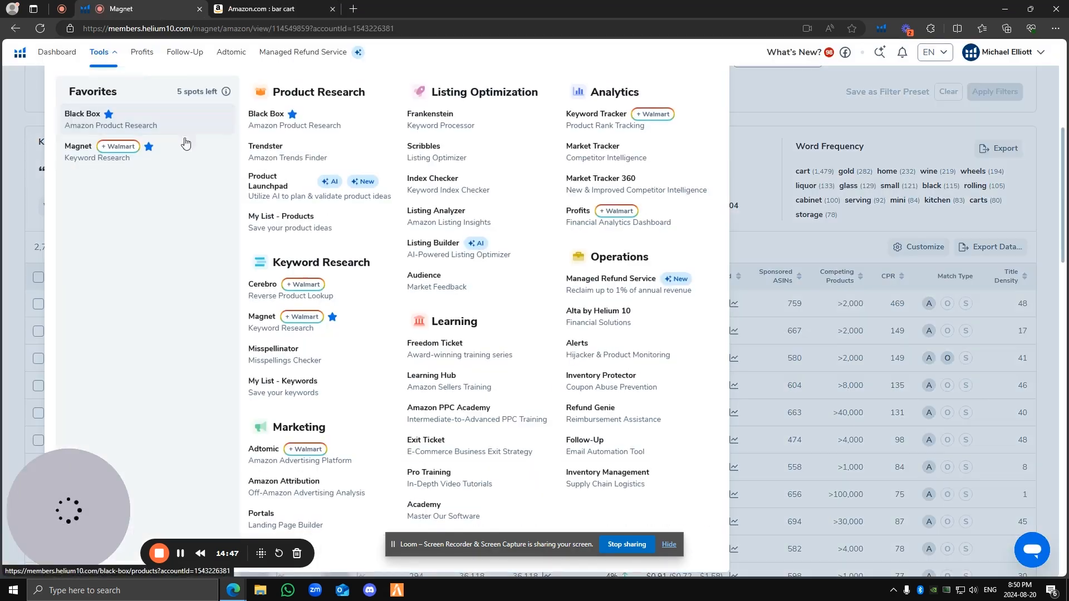
click(281, 127)
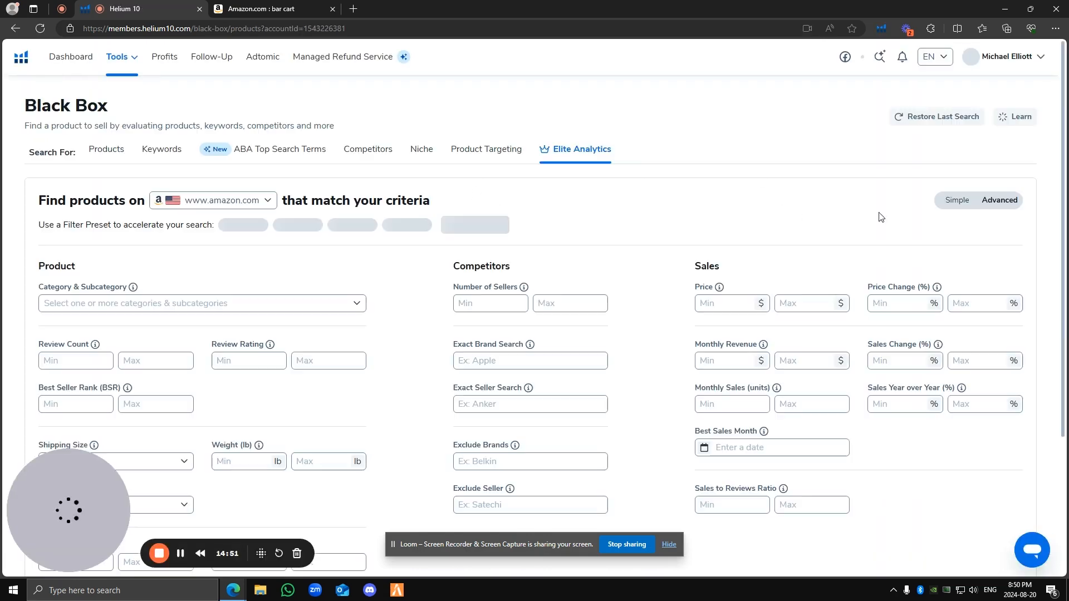
click(159, 148)
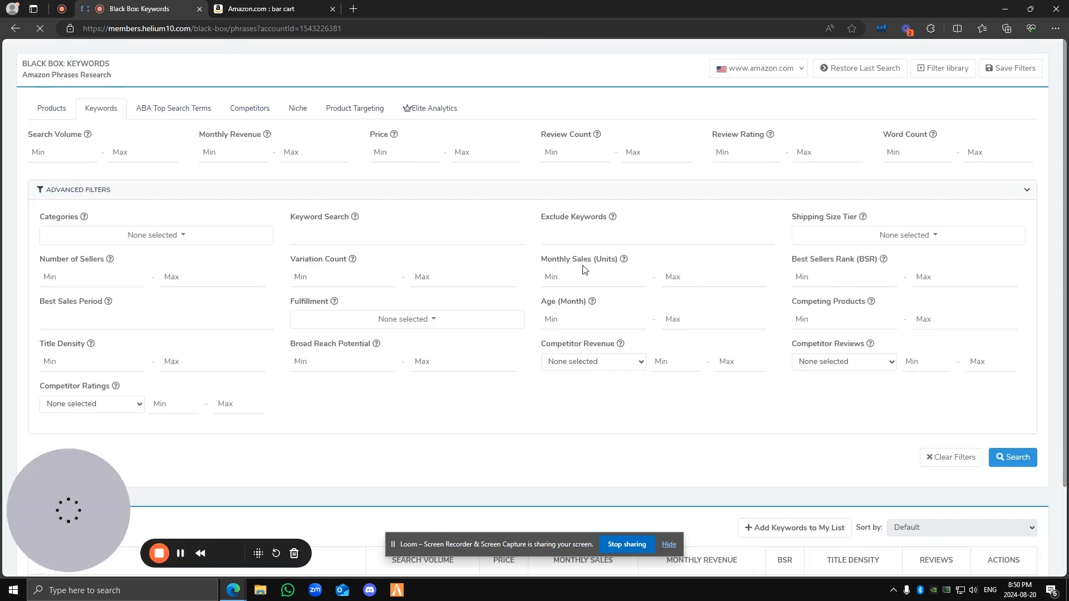
scroll(763, 263, down, 3)
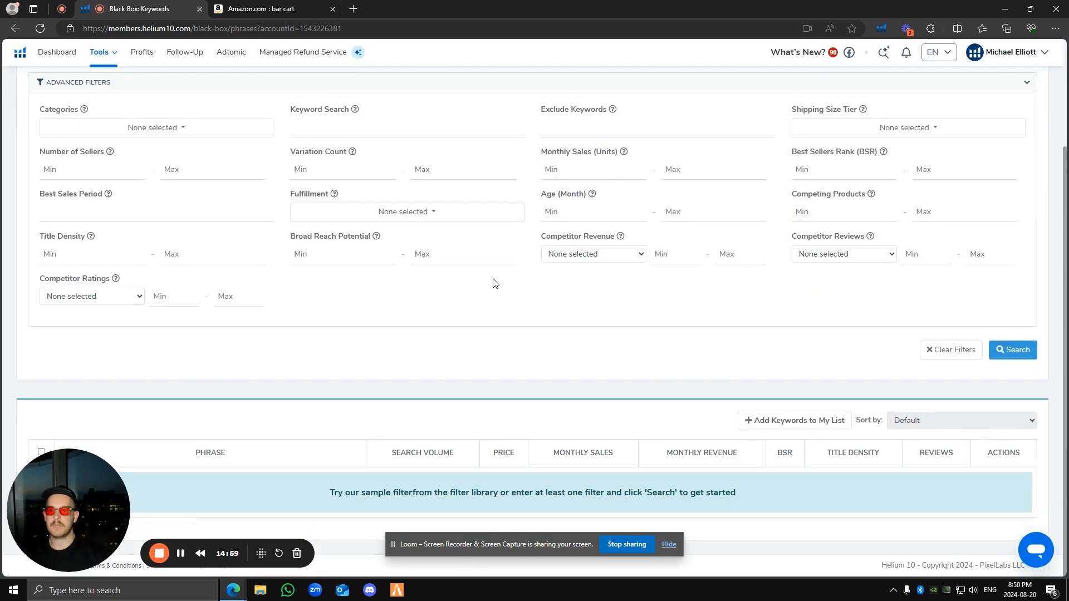
scroll(494, 284, up, 3)
- Return to the Xray analysis on Amazon and check the search volume of "bar cart" and its 30-day history
click(267, 8)
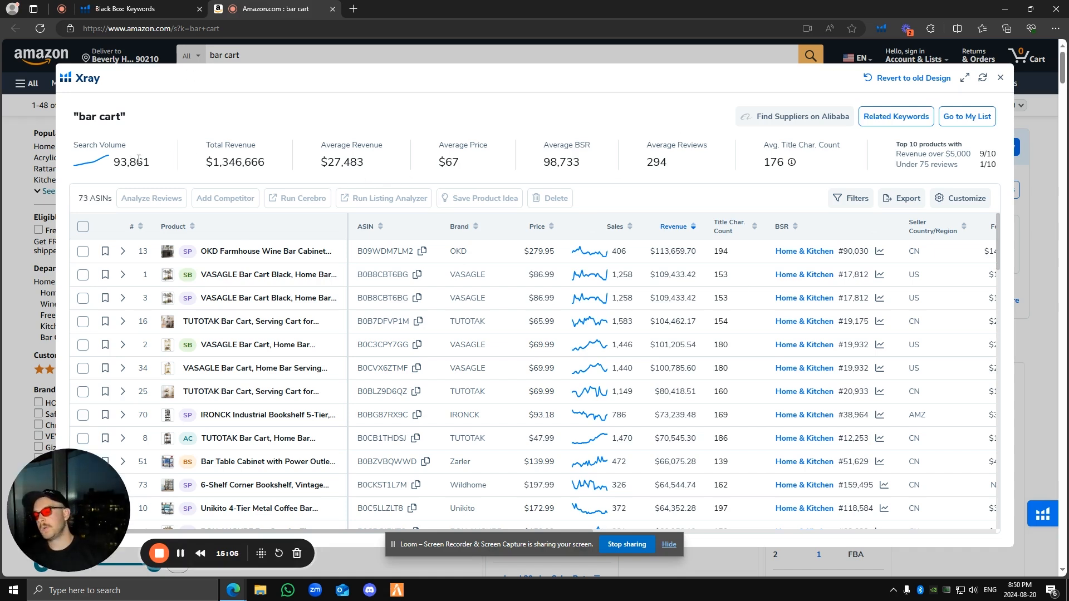
drag(149, 165, 107, 170)
click(108, 169)
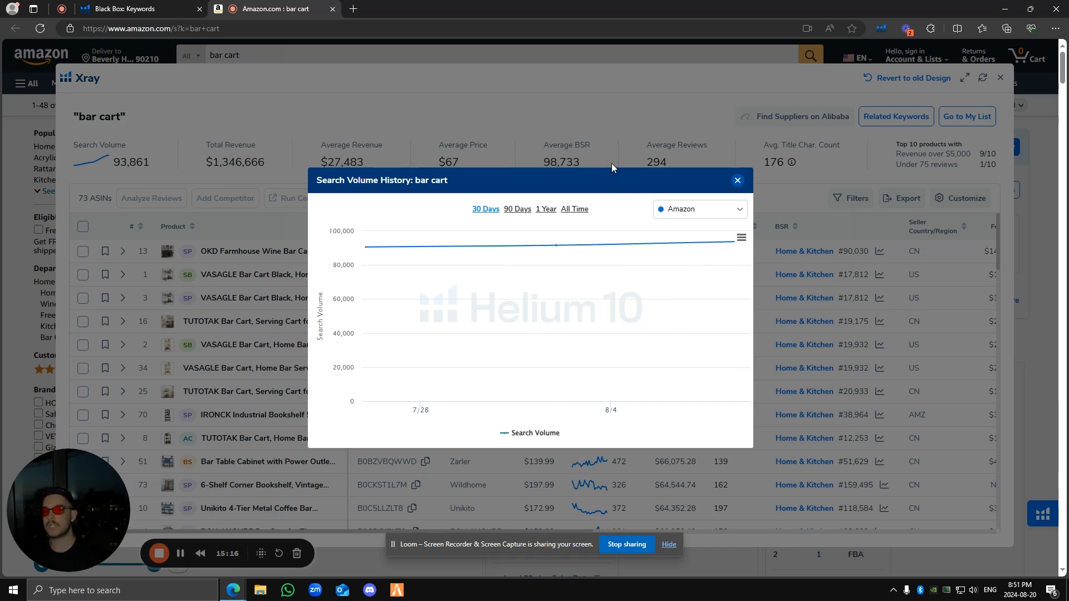
click(737, 180)
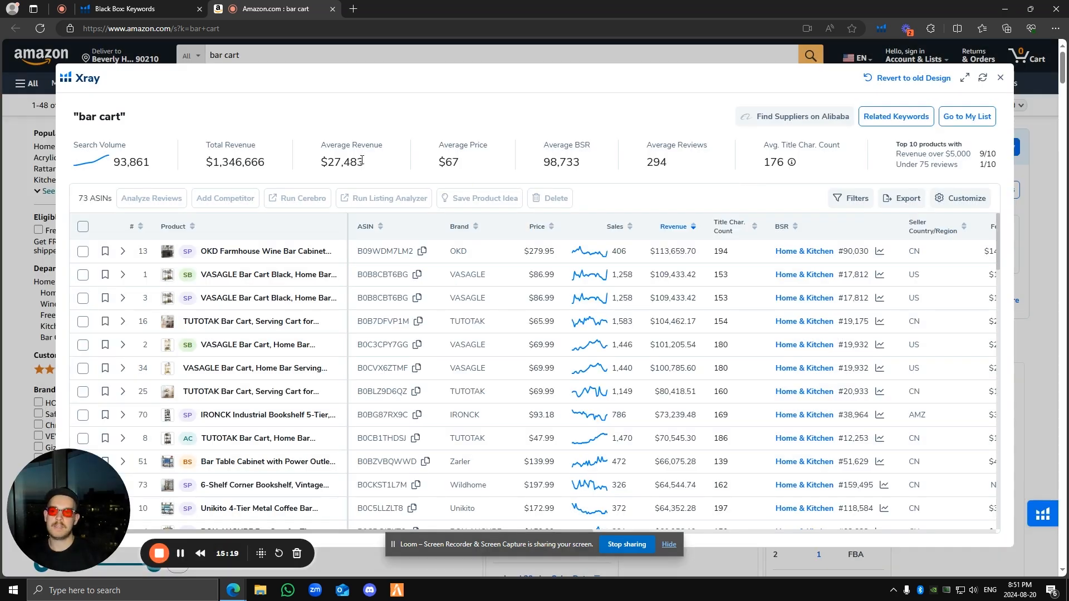
- Examine the "bar cart" search volume history over 1 year and all time for seasonality and long-term trend
click(95, 164)
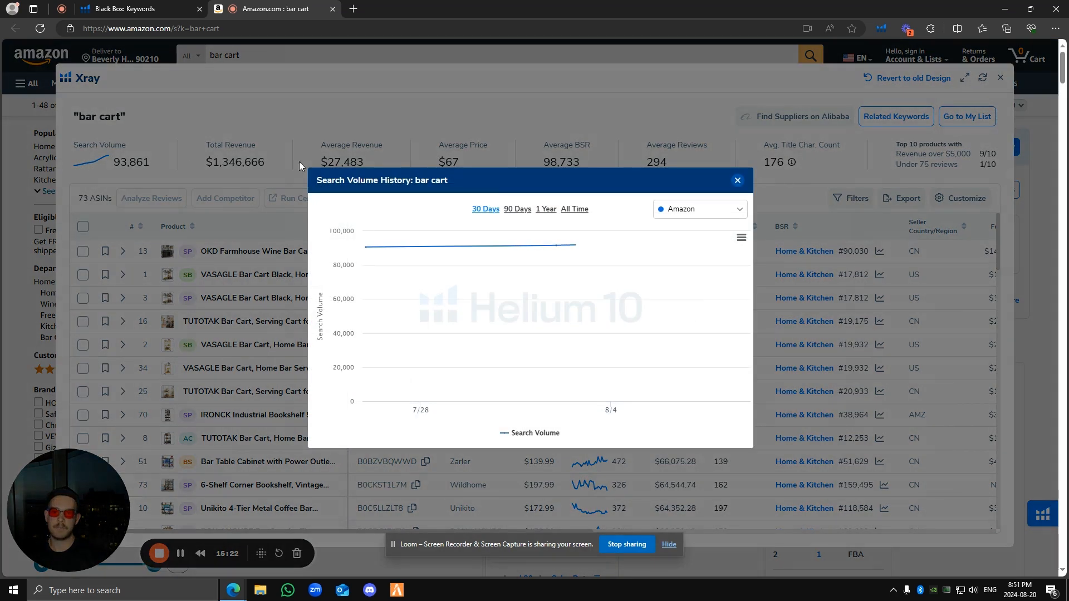
click(547, 211)
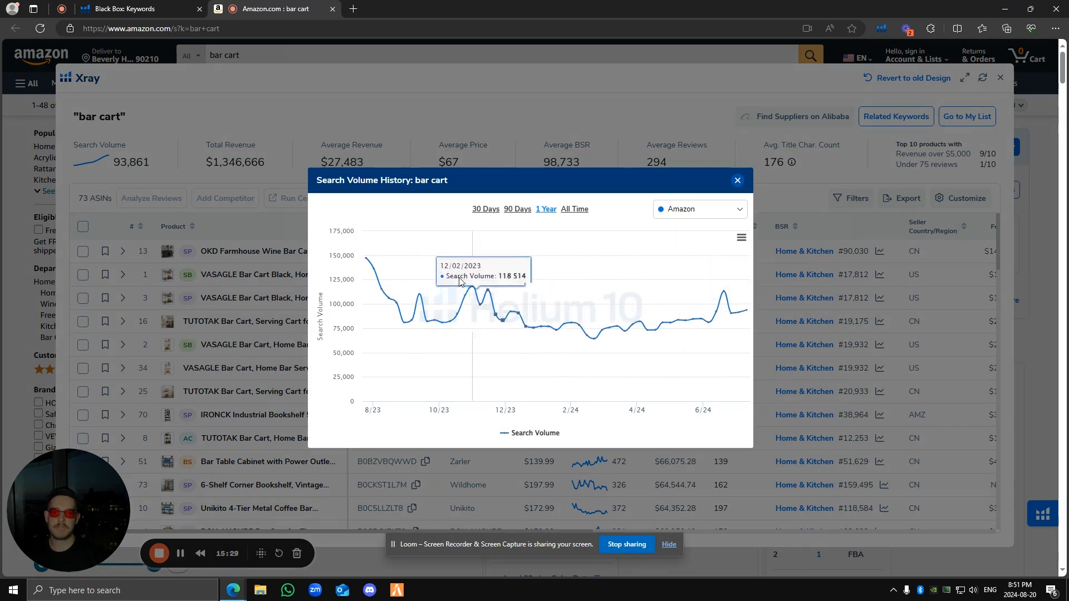
click(574, 210)
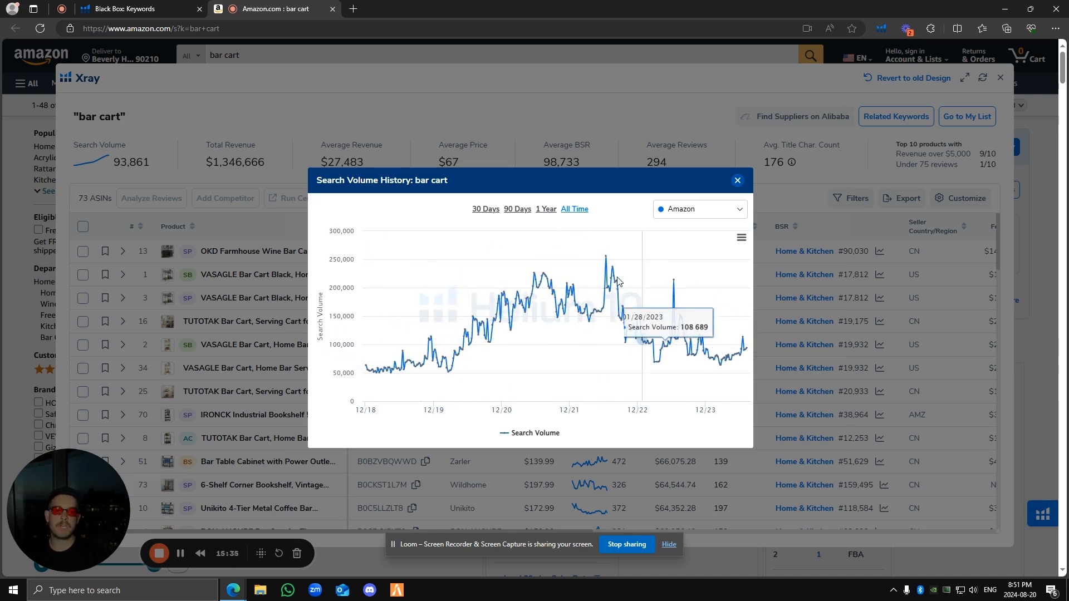
click(545, 209)
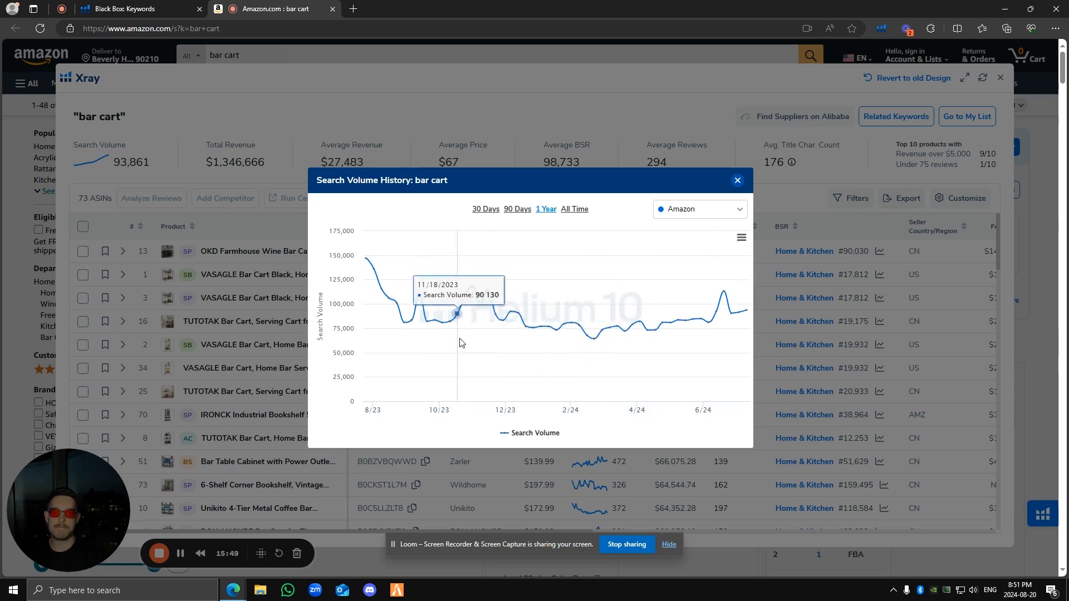
click(738, 181)
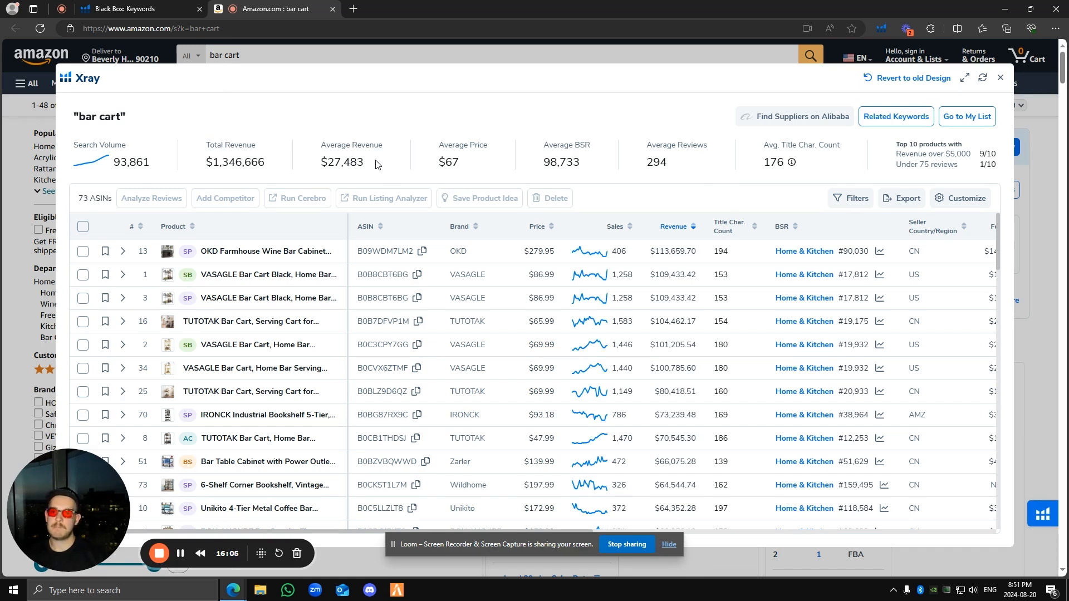
- Check the average revenue and average price of the "bar cart" products in the Xray summary
drag(363, 162, 296, 162)
click(296, 162)
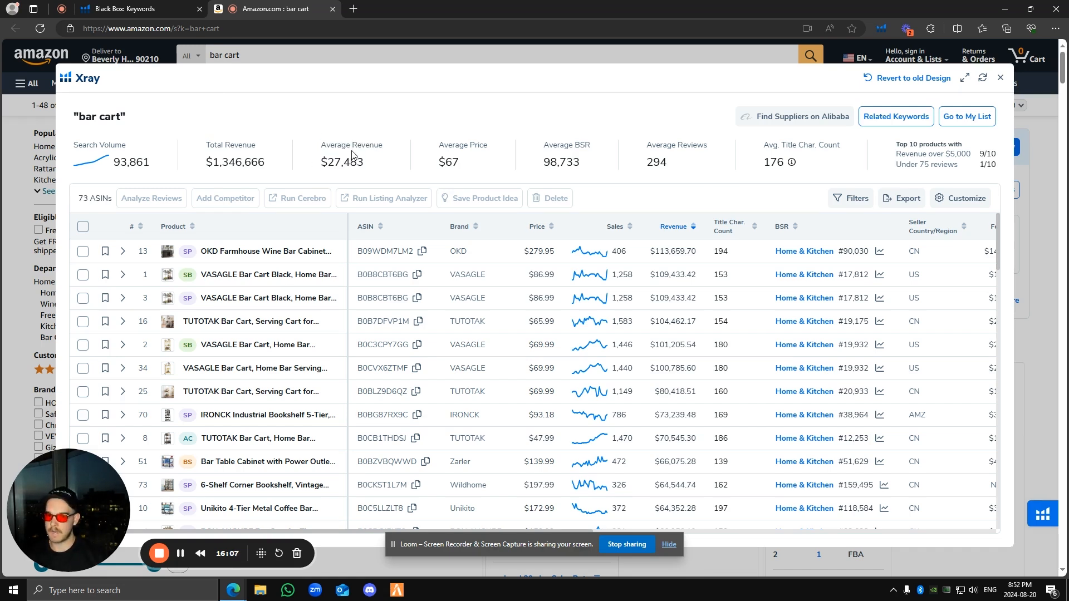
drag(461, 162, 428, 162)
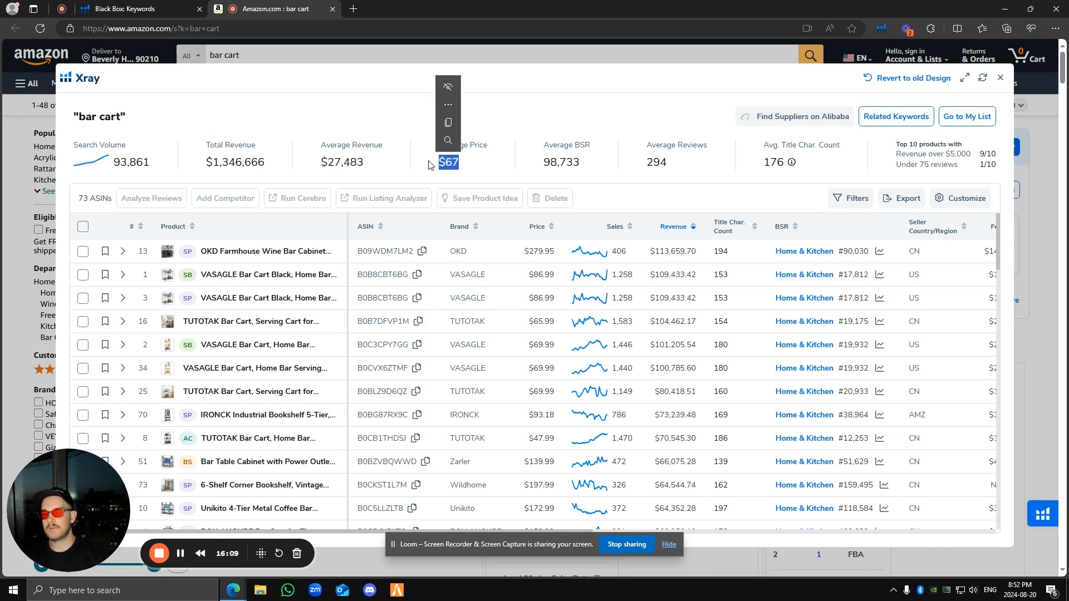
click(429, 165)
drag(467, 164, 437, 143)
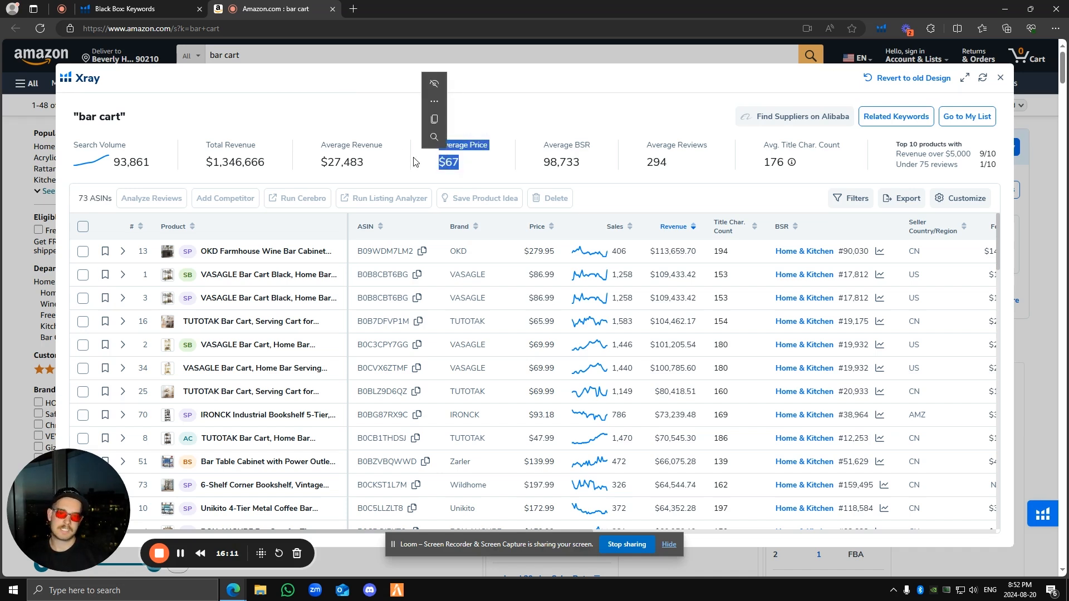
click(418, 165)
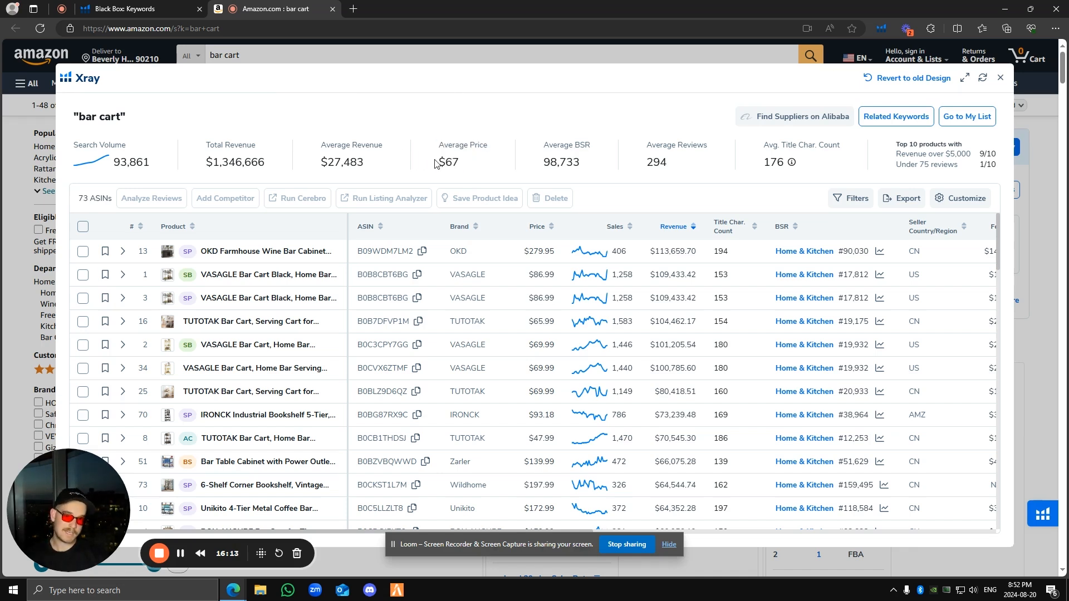
- Check the average BSR of the "bar cart" products in the Xray summary
drag(590, 166, 552, 164)
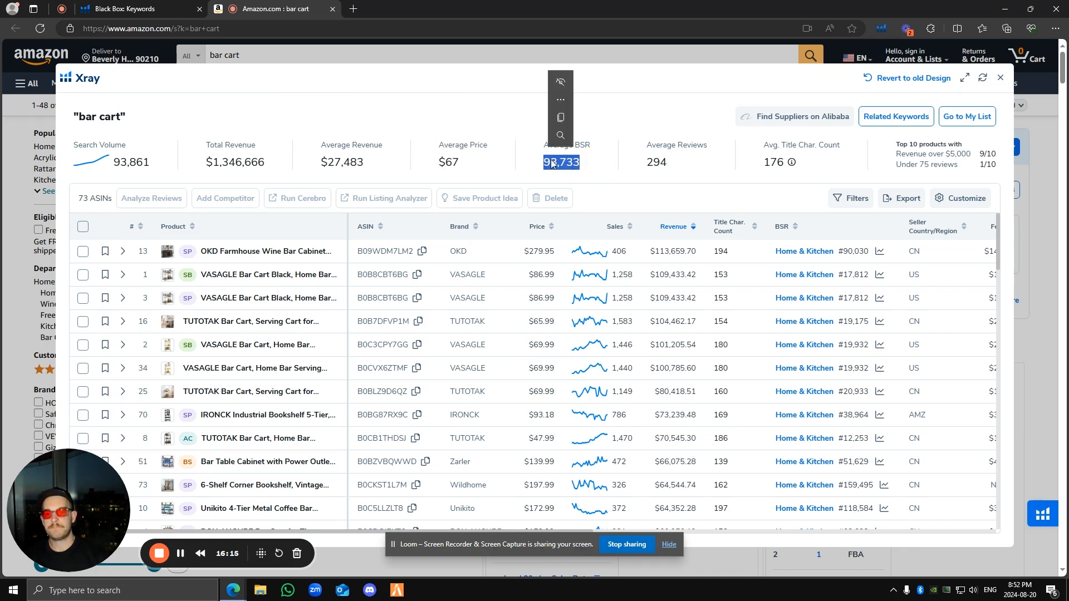
click(591, 158)
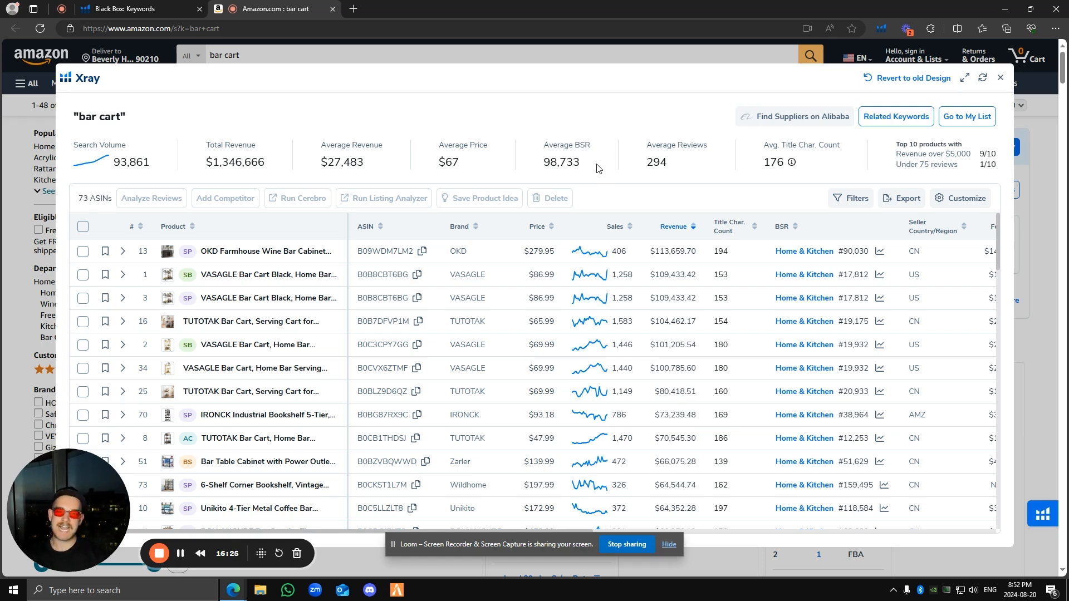
drag(598, 167, 511, 158)
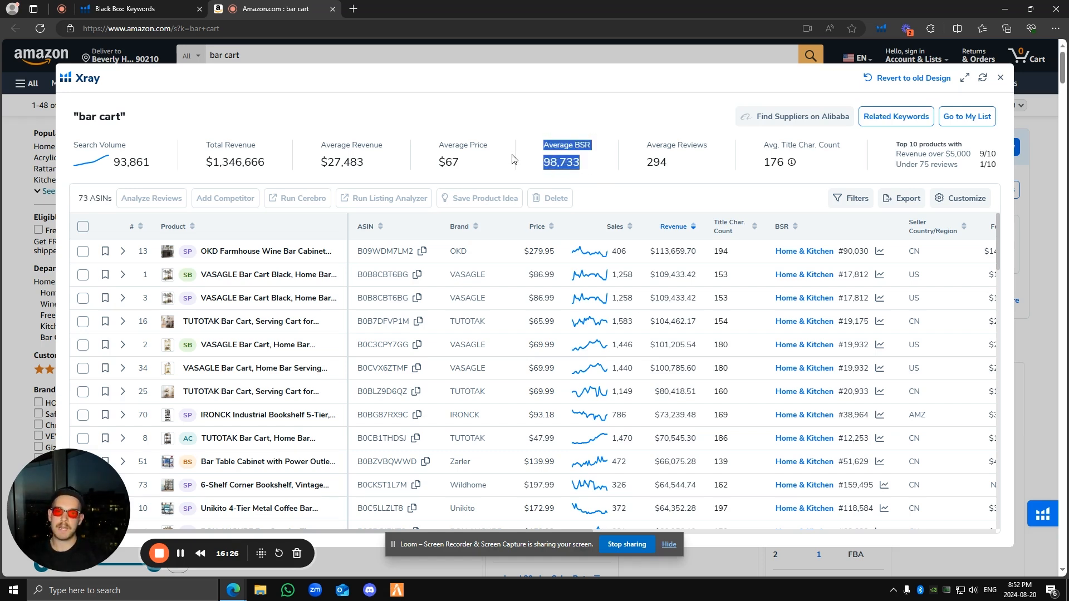
click(540, 167)
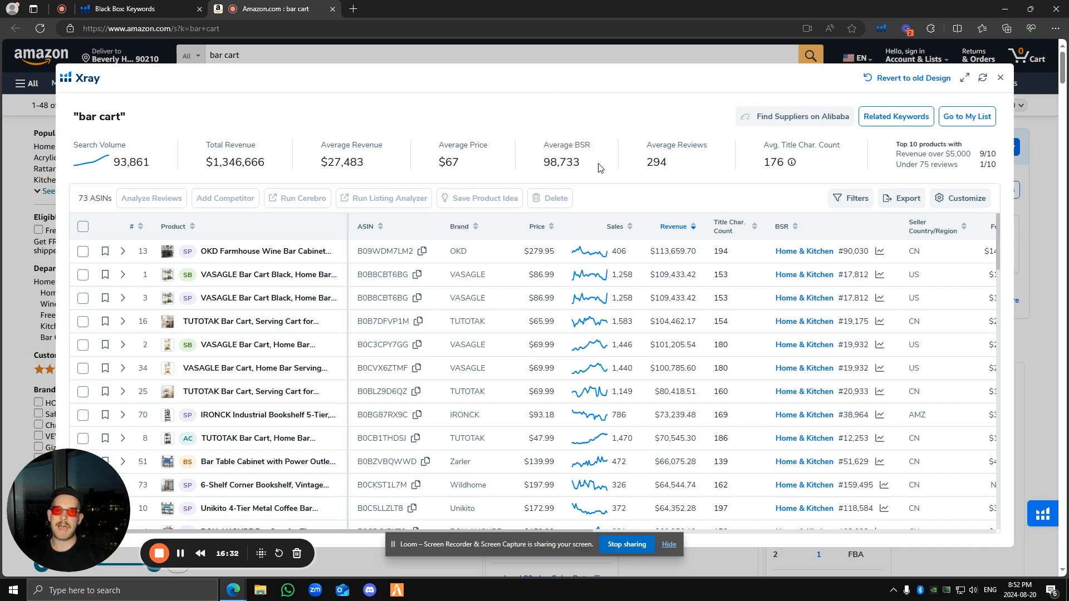
- Check the average number of reviews of the "bar cart" products in the Xray summary
drag(708, 148, 638, 150)
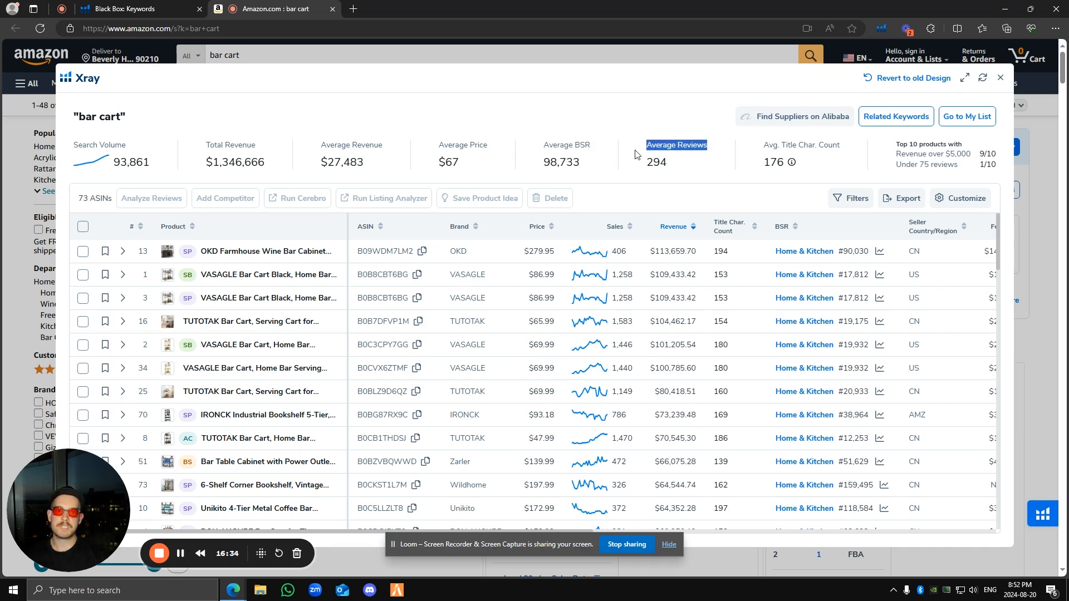
click(684, 162)
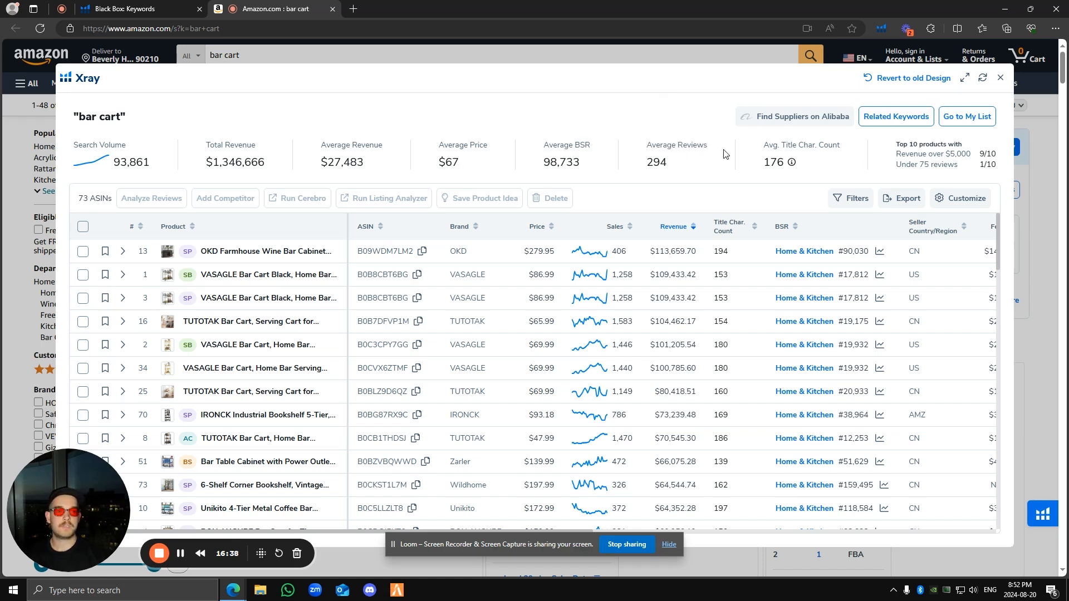
double_click(667, 162)
click(693, 161)
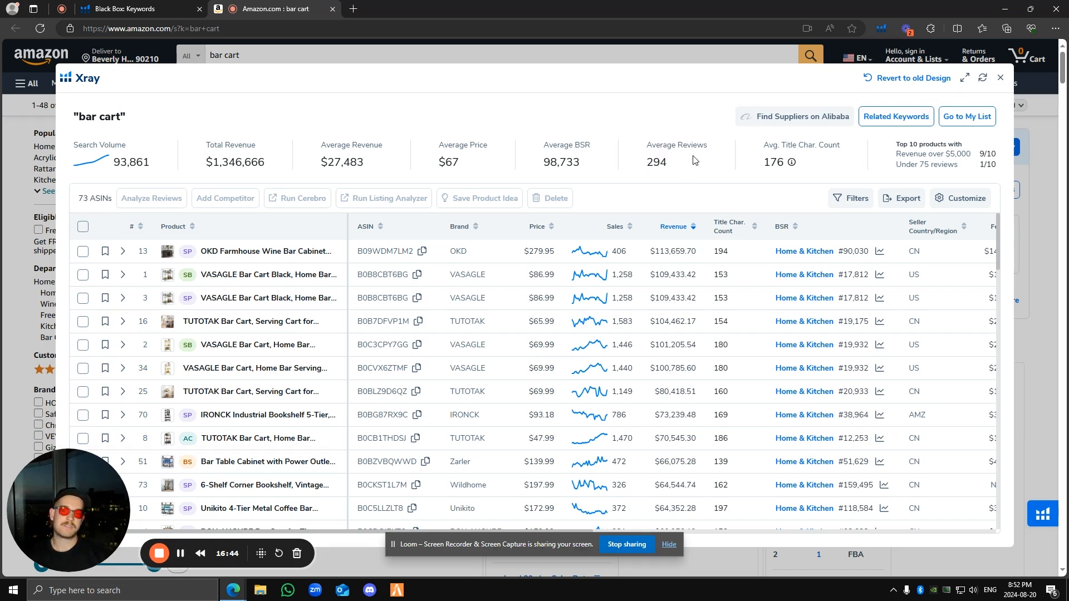
double_click(647, 164)
click(646, 165)
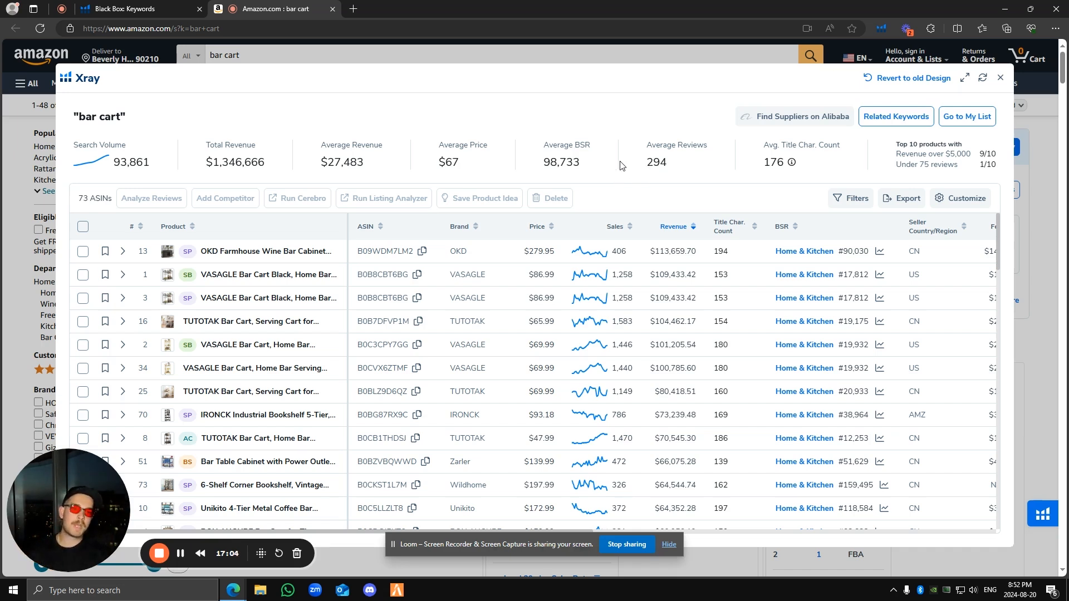
- Compare the average price with the average reviews in the Xray summary
drag(460, 163, 394, 165)
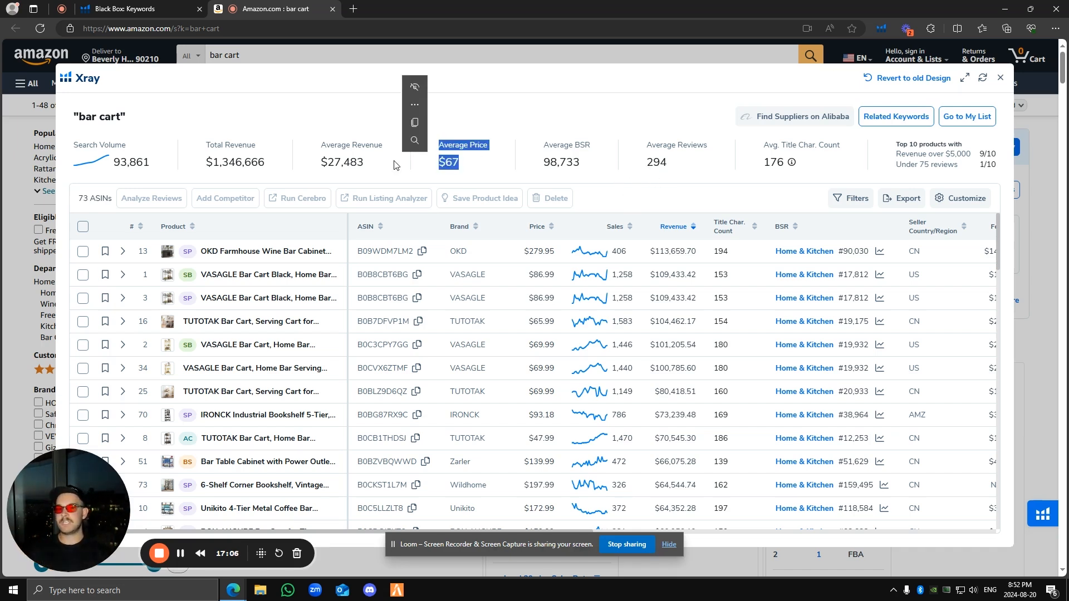
click(433, 168)
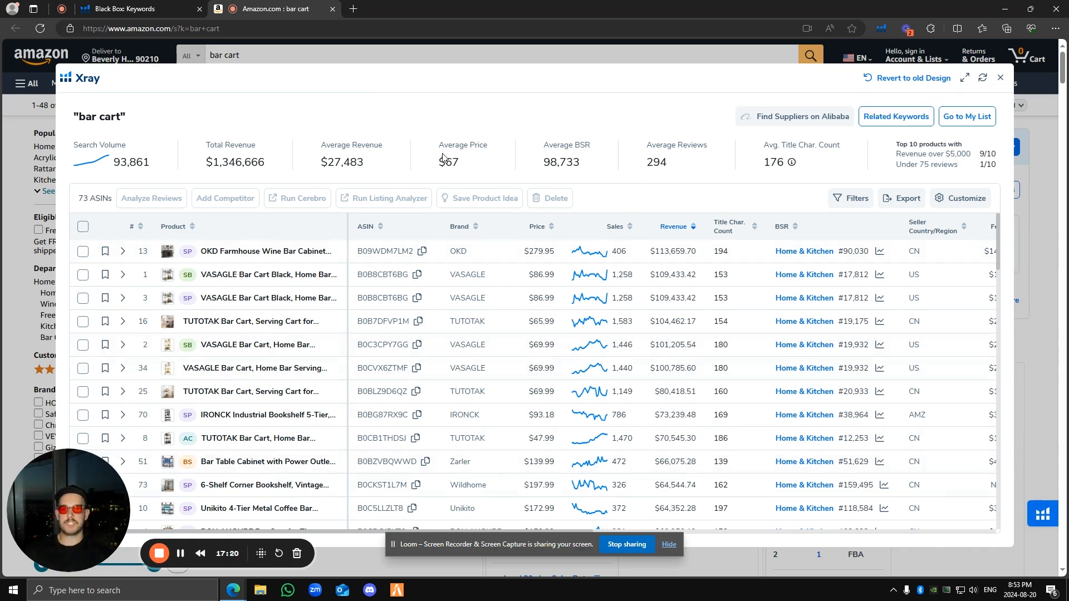
click(655, 167)
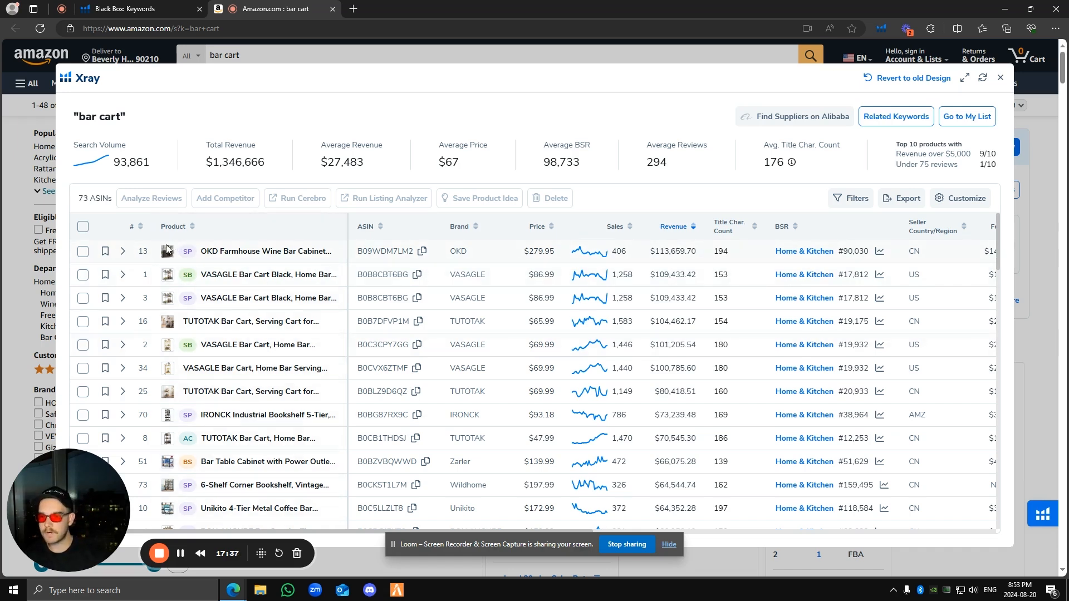
- Preview the OKD Farmhouse Wine Bar Cabinet and delete it from the Xray product list
mouse_move(167, 255)
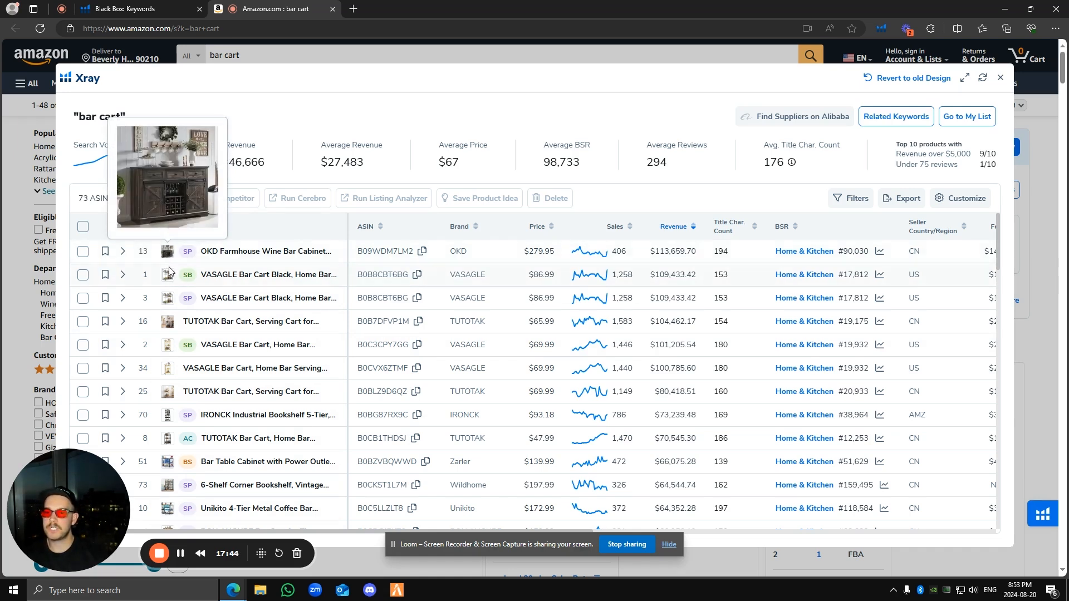
mouse_move(169, 278)
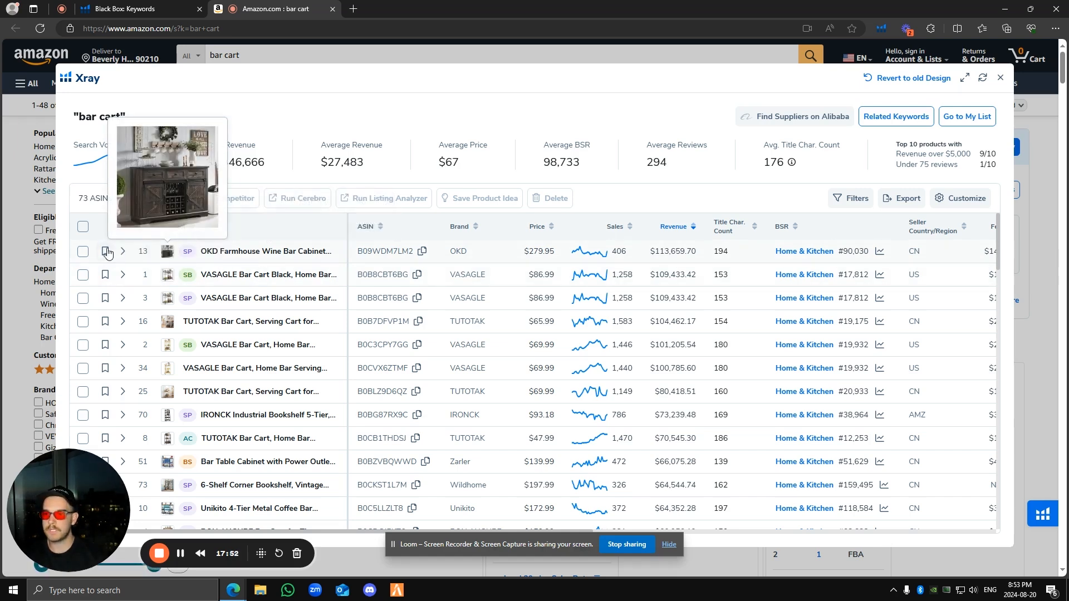
click(82, 252)
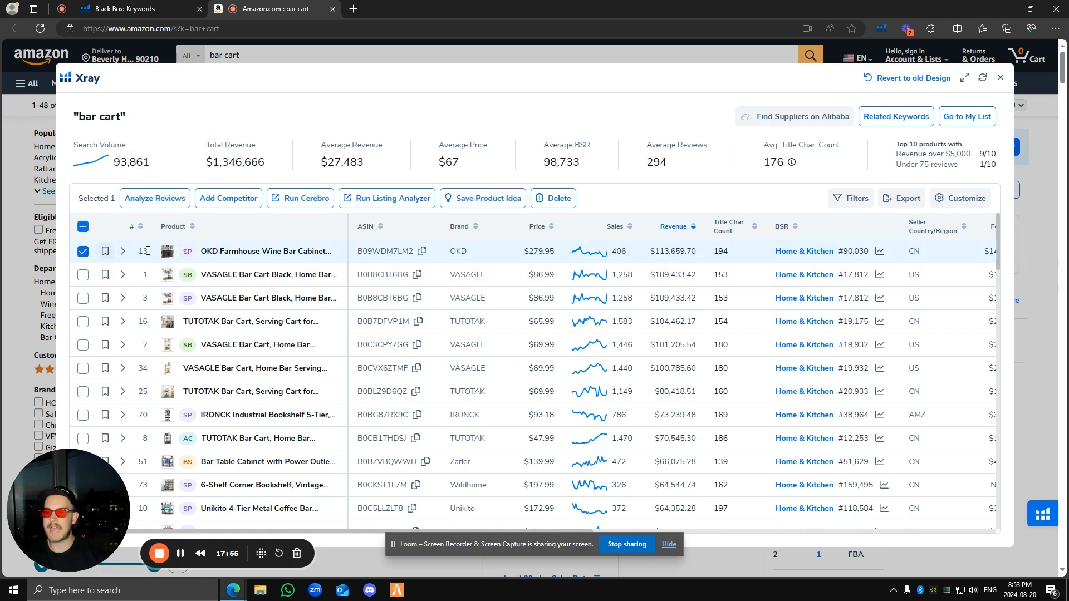
drag(191, 167, 689, 172)
click(690, 174)
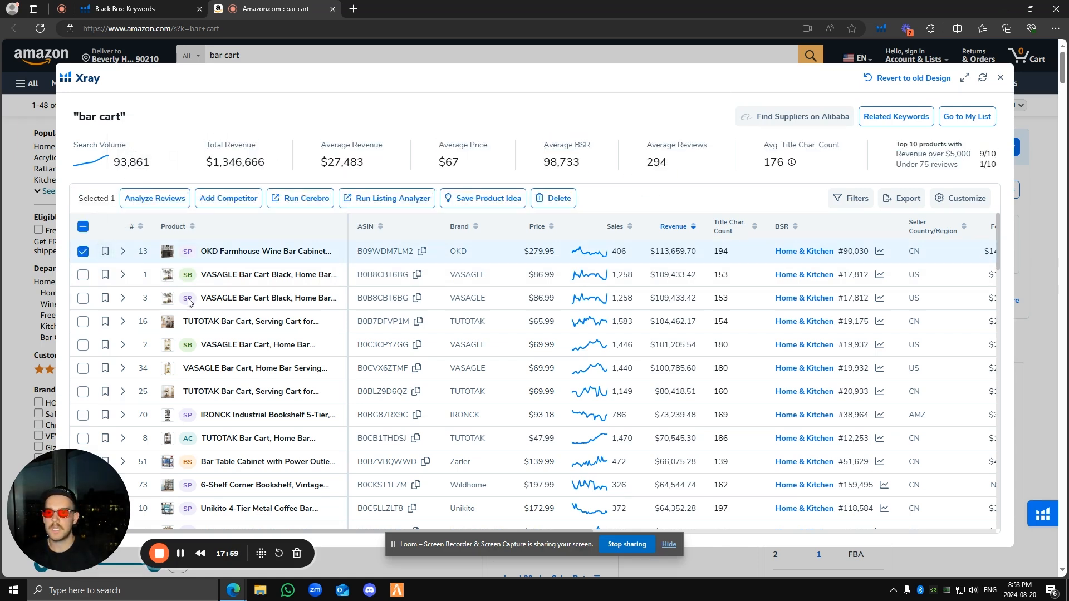
click(554, 199)
- Go to the end of the product list and reposition the Xray window to uncover its last rows
scroll(323, 306, down, 20)
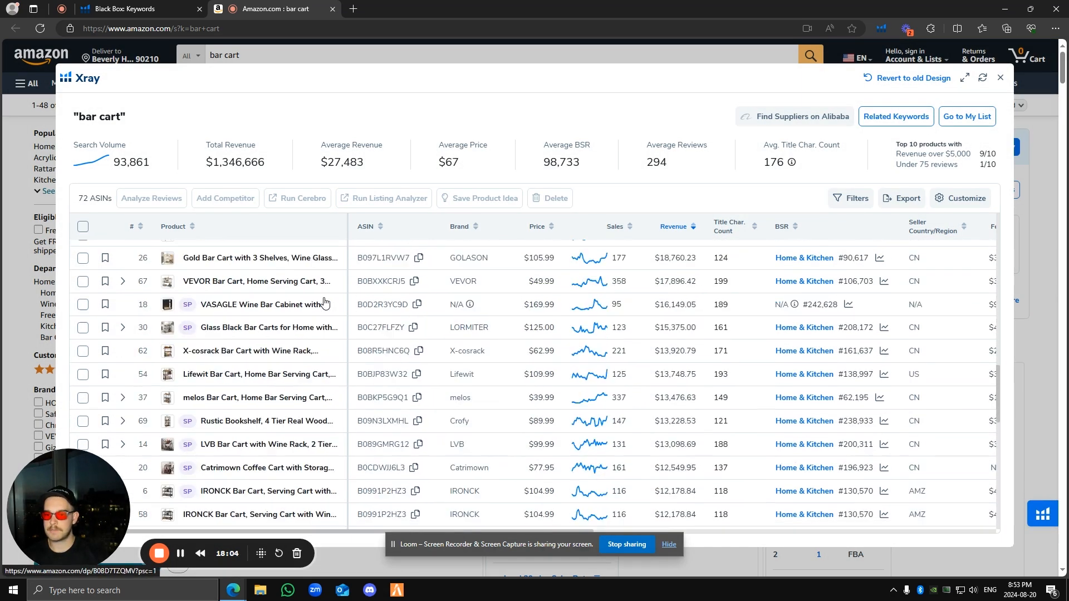
mouse_move(168, 492)
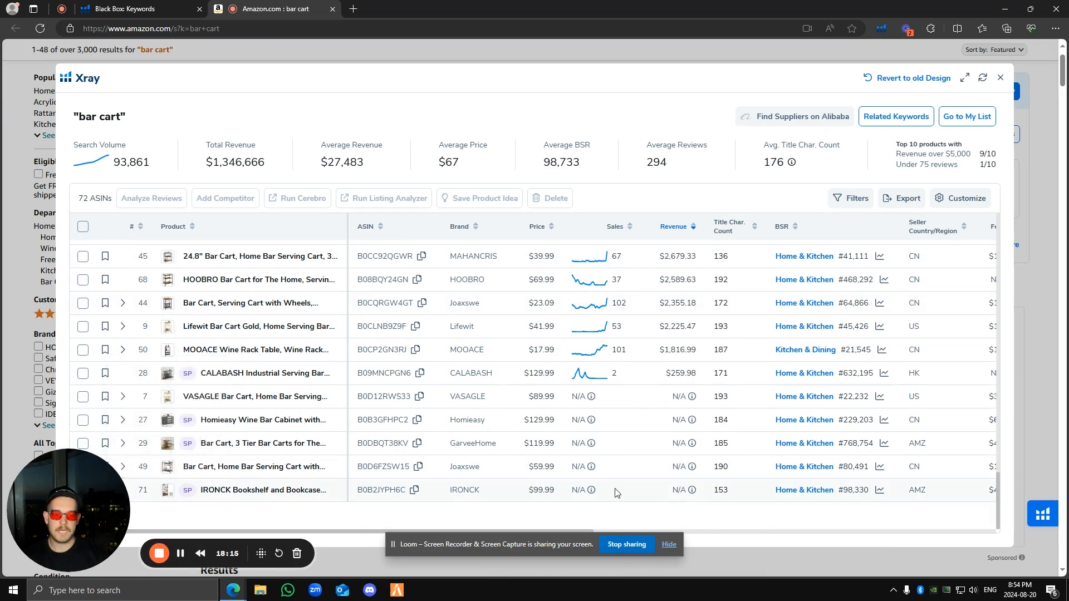
drag(373, 87, 442, 65)
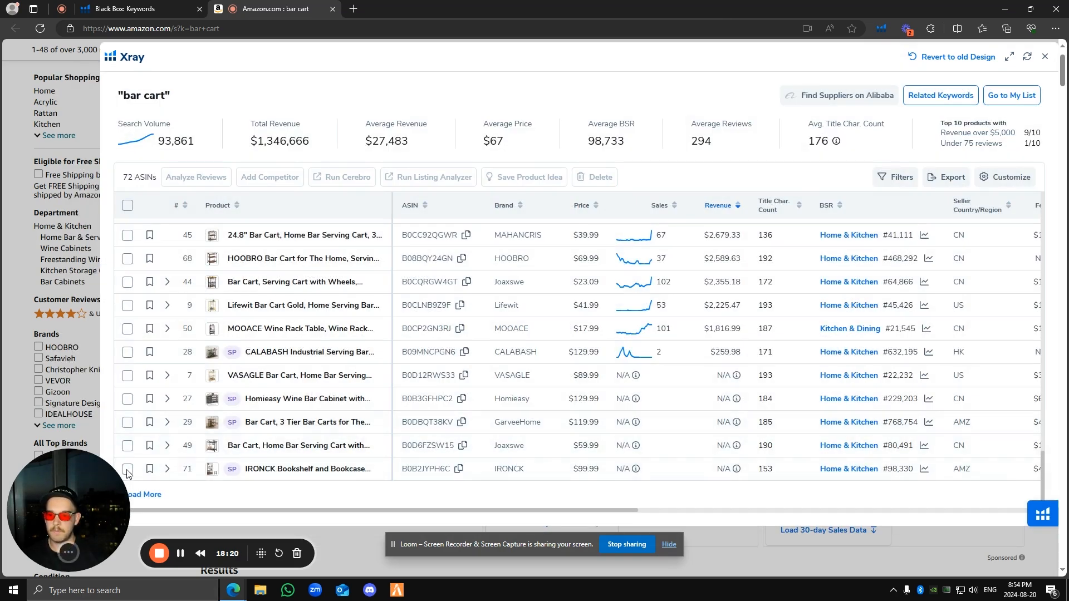
drag(376, 67, 391, 25)
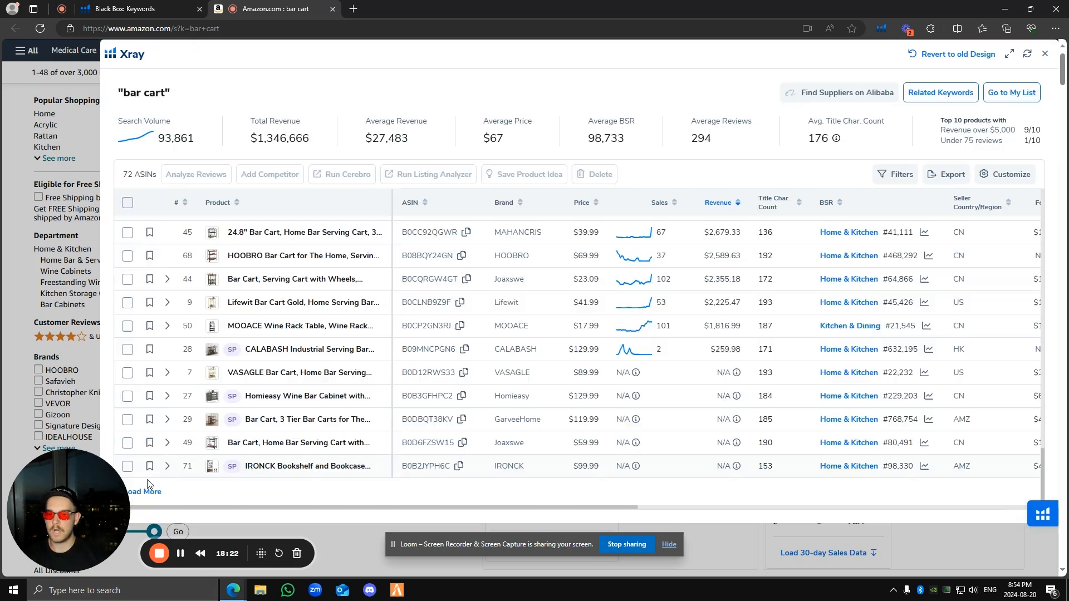
- Try marking the IRONCK Bookshelf and Bookcase row for removal from the product list
click(127, 467)
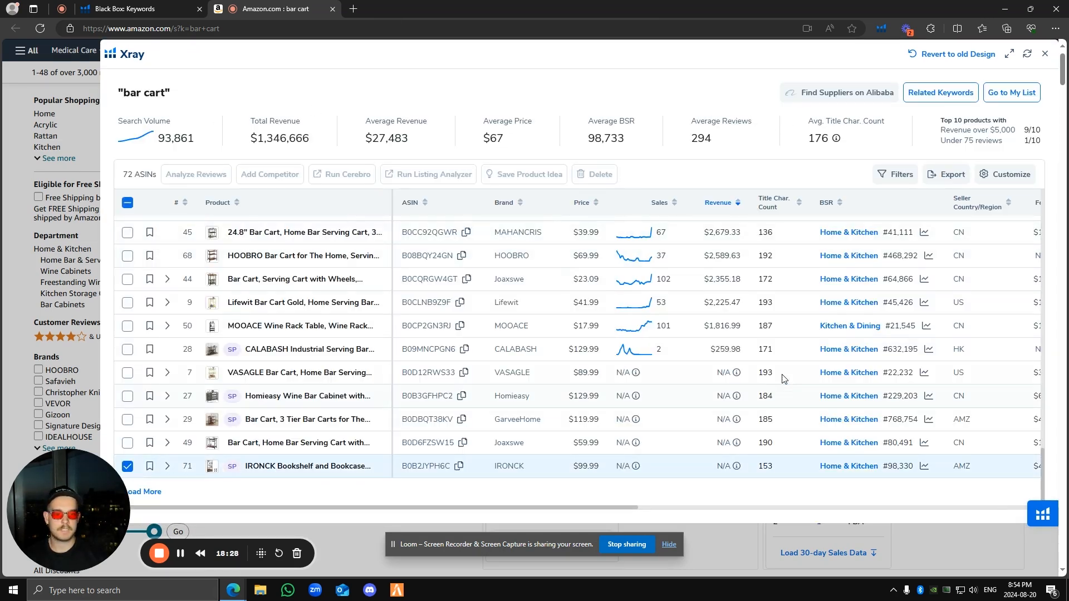
click(127, 467)
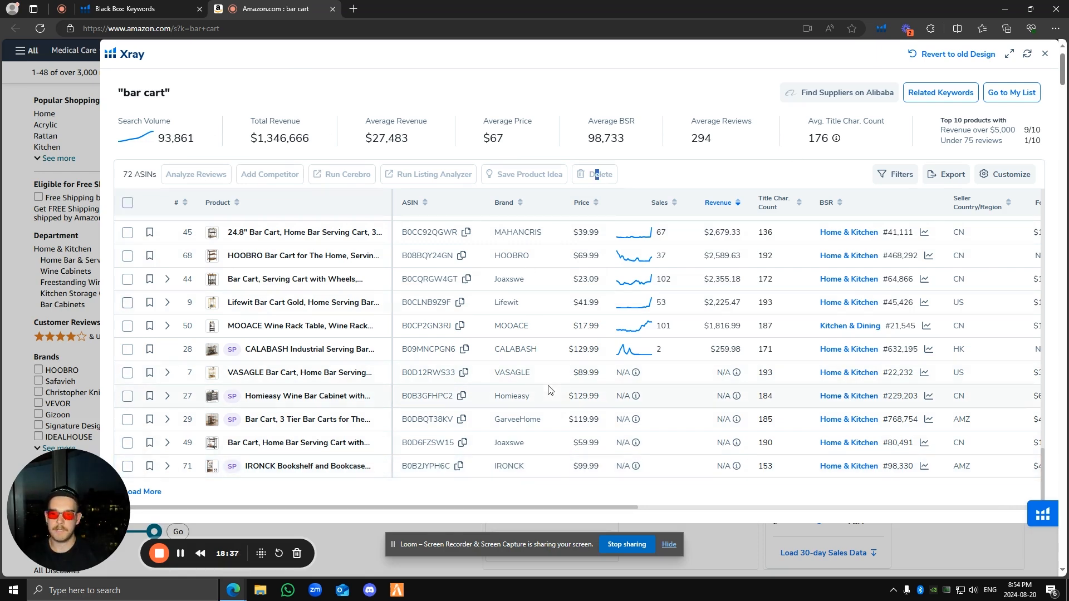
scroll(630, 332, up, 20)
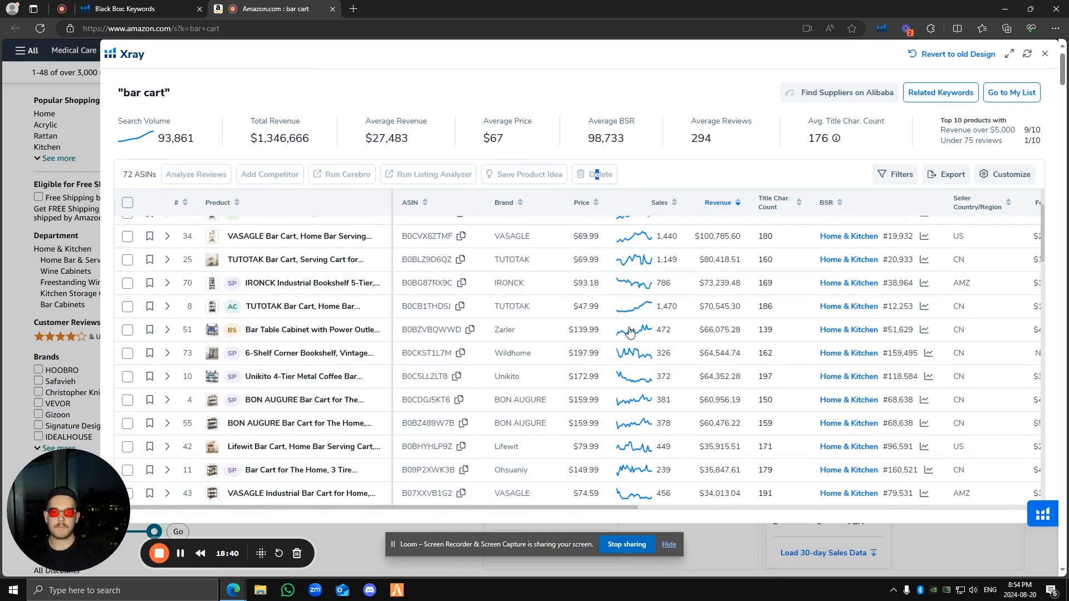
scroll(624, 299, up, 1)
- Compare the brands and product images of the highest-revenue bar carts to spot duplicate VASAGLE listings
drag(701, 48, 690, 50)
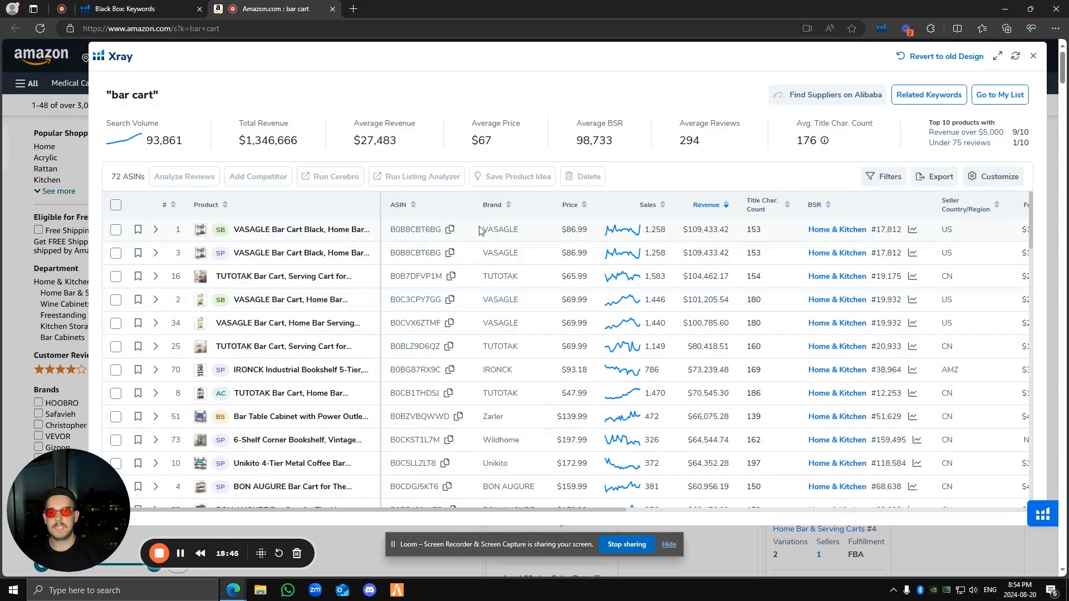
drag(486, 241, 500, 254)
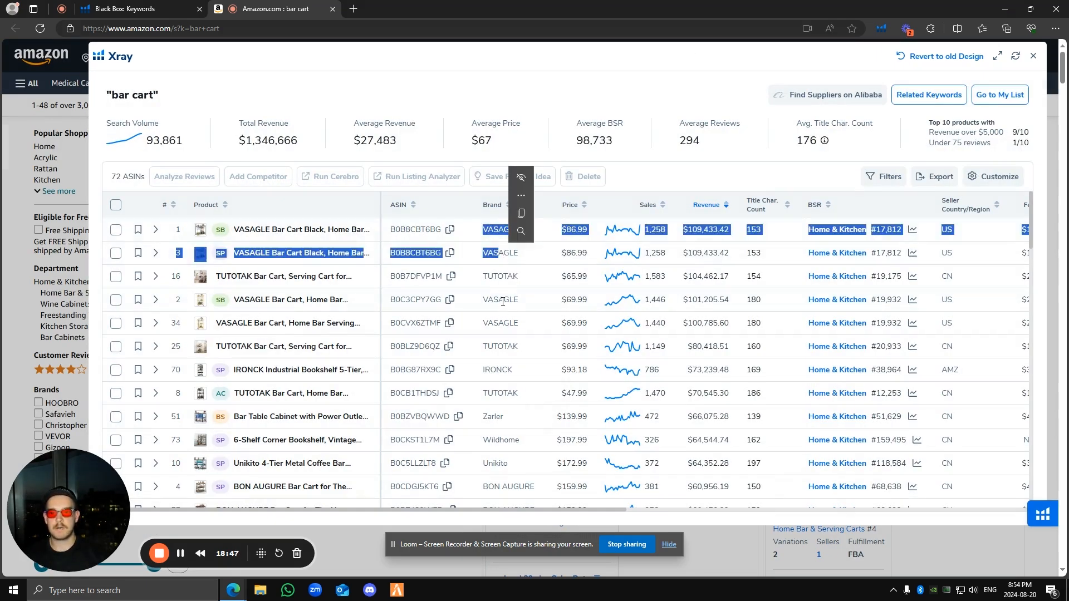
click(503, 301)
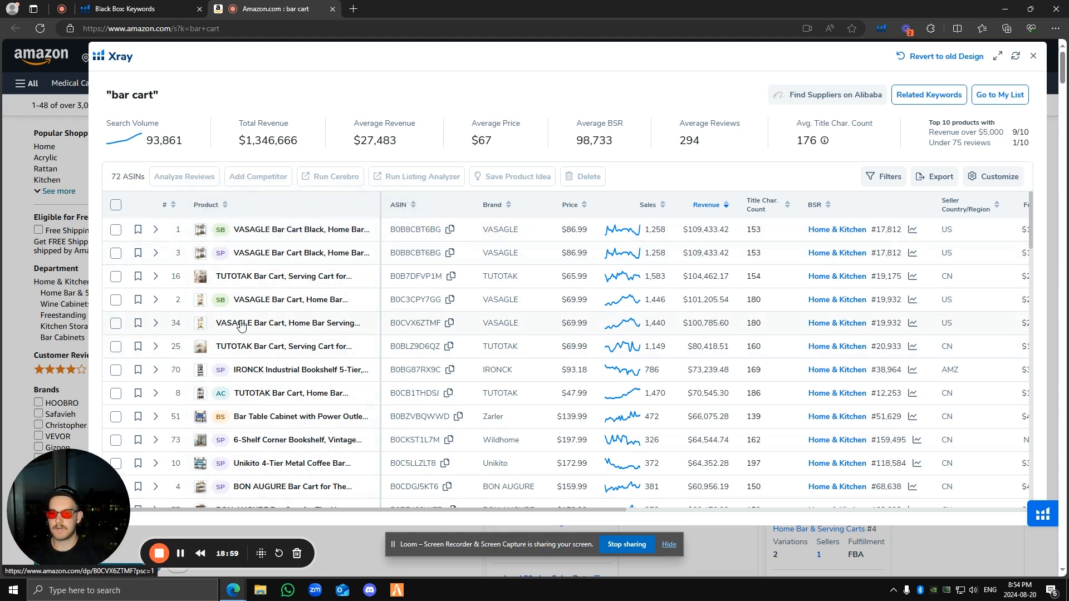
mouse_move(202, 329)
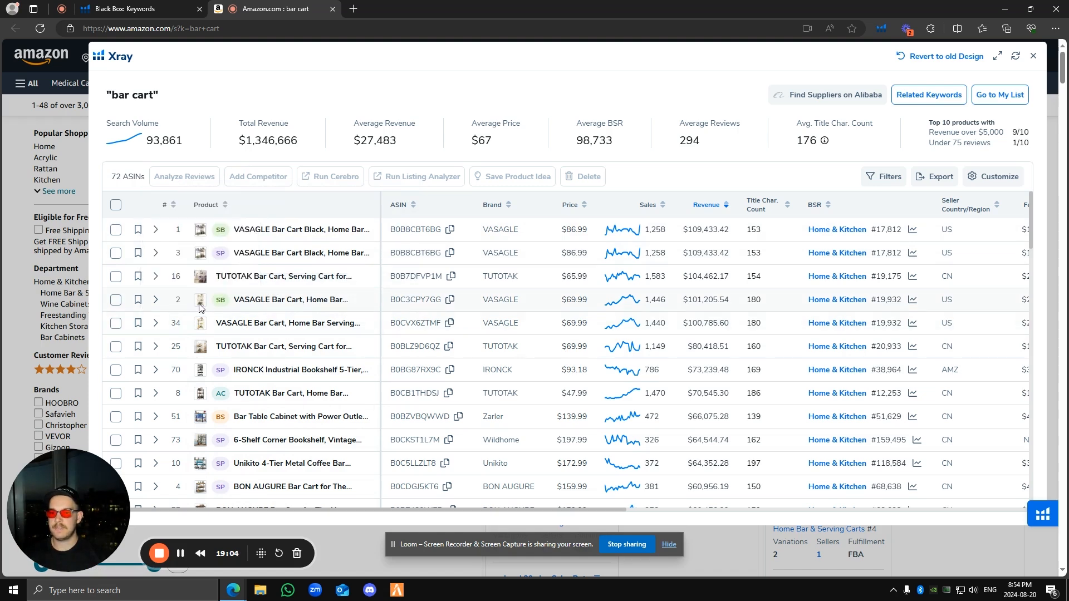
mouse_move(201, 308)
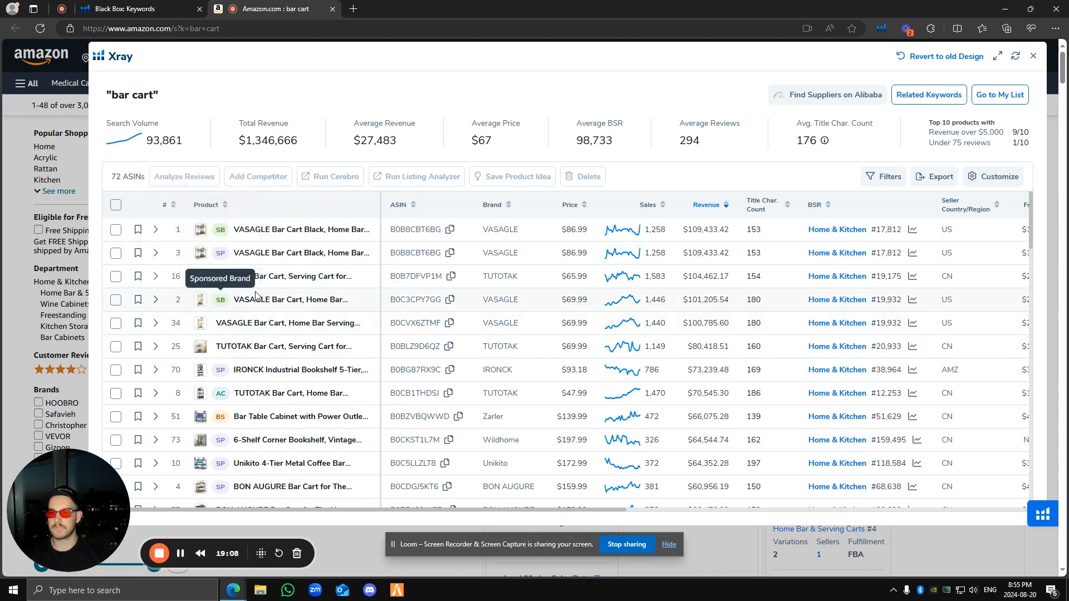
- Delete the sponsored VASAGLE bar cart rows 1, 2 and 3 from the Xray product list
click(116, 300)
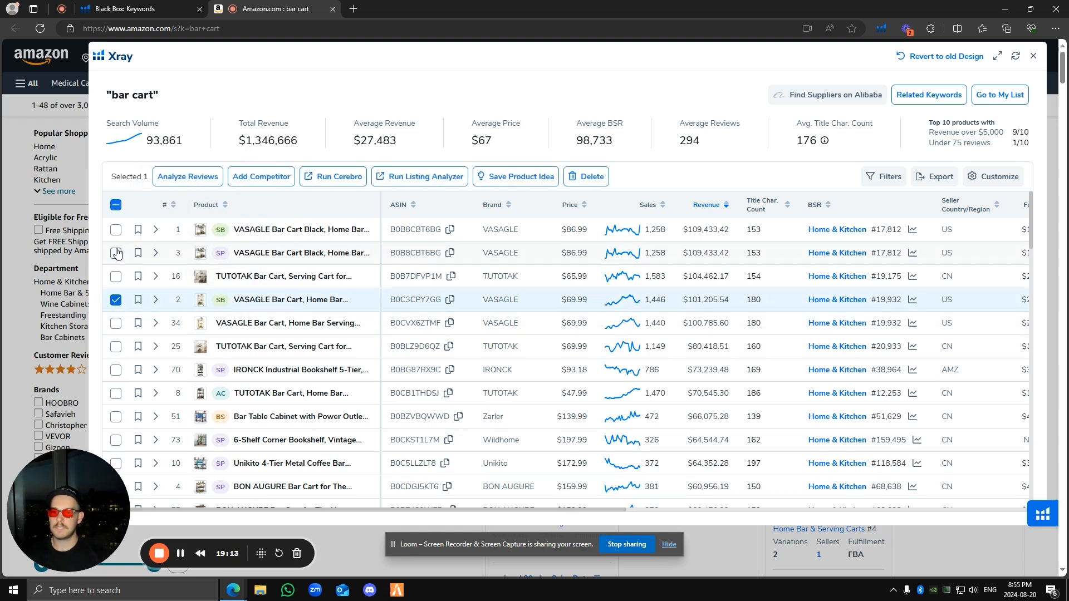
click(116, 254)
click(116, 230)
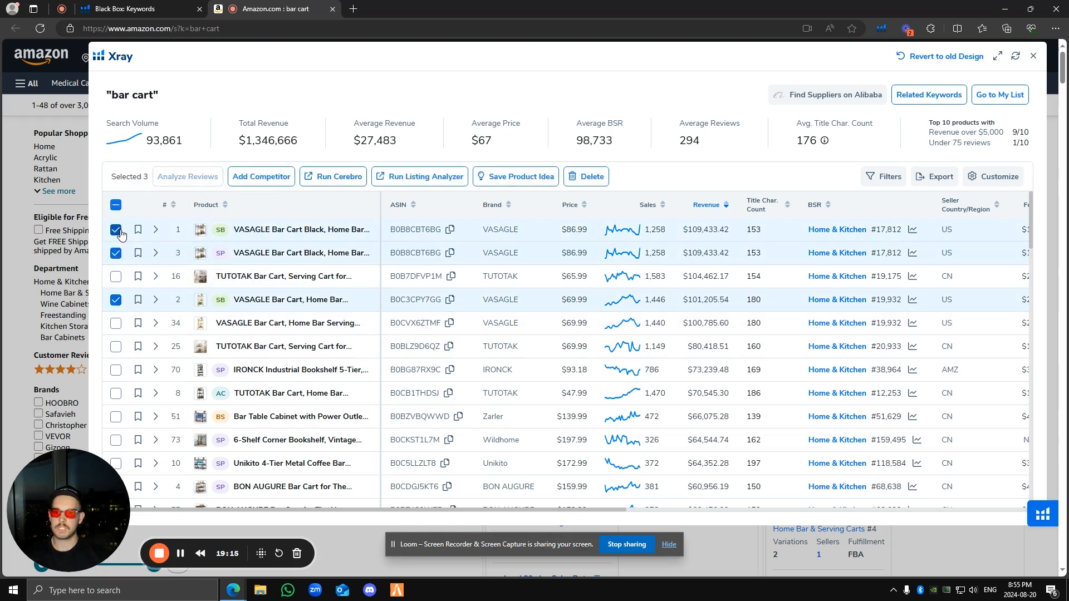
click(116, 393)
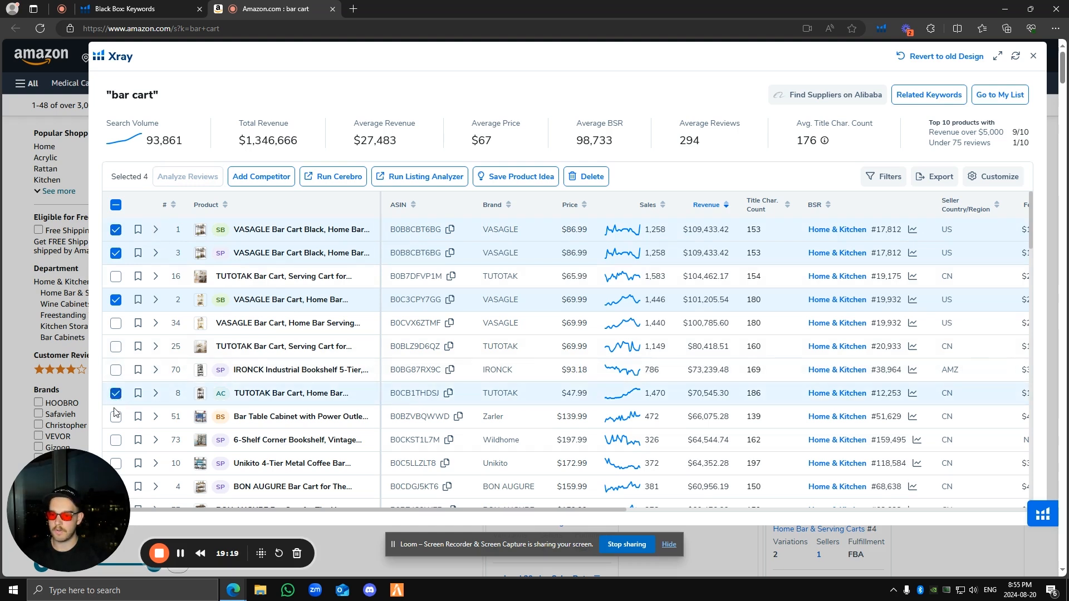
click(116, 394)
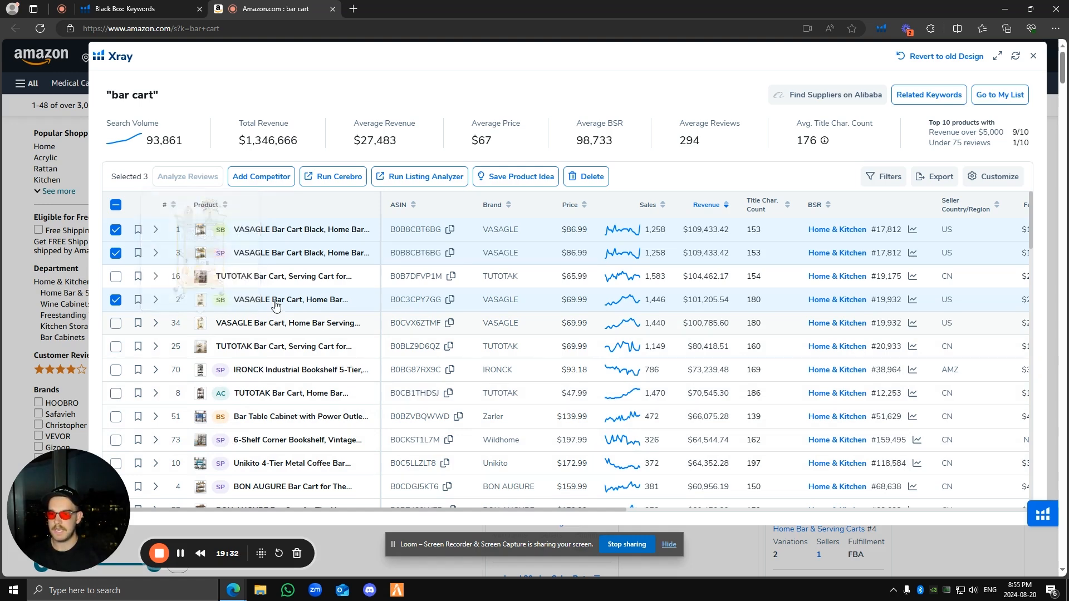
click(586, 177)
click(554, 340)
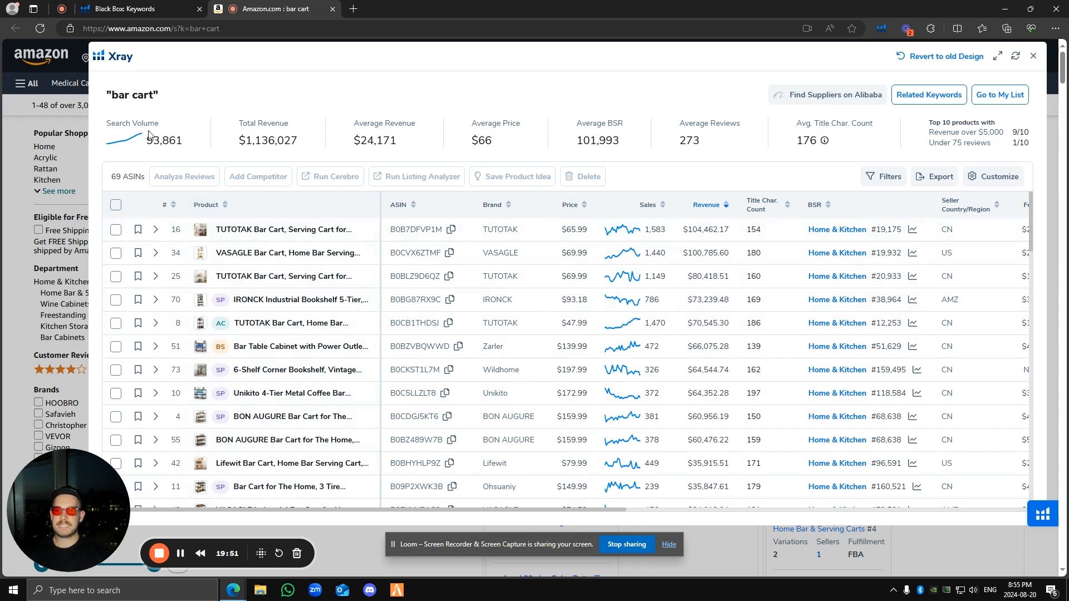
- Review the recalculated market summary and how revenue is spread across the remaining bar cart products
drag(147, 139, 732, 138)
click(724, 145)
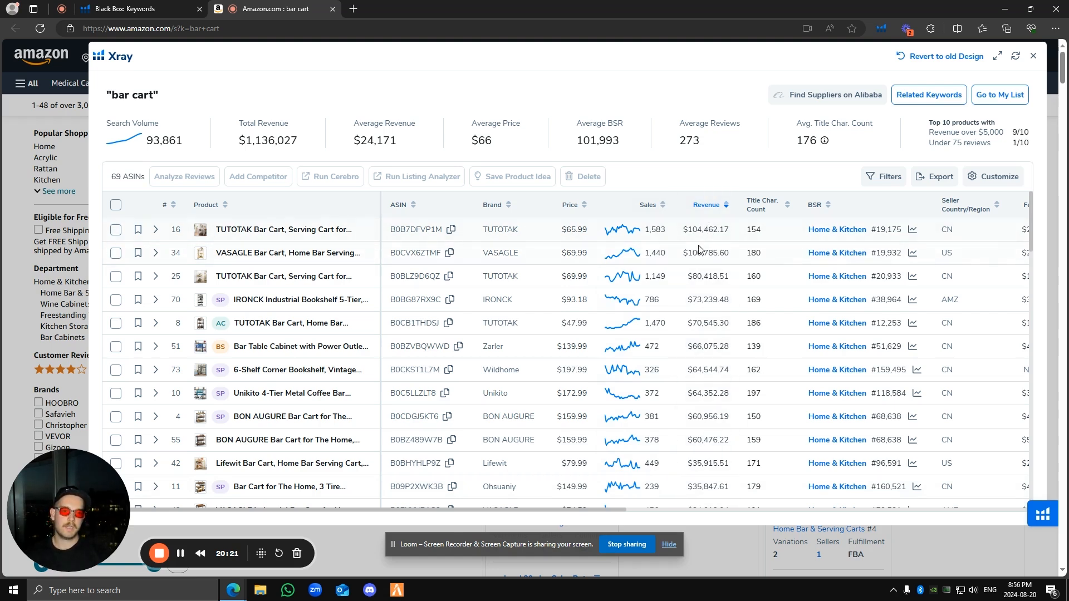
scroll(703, 267, down, 3)
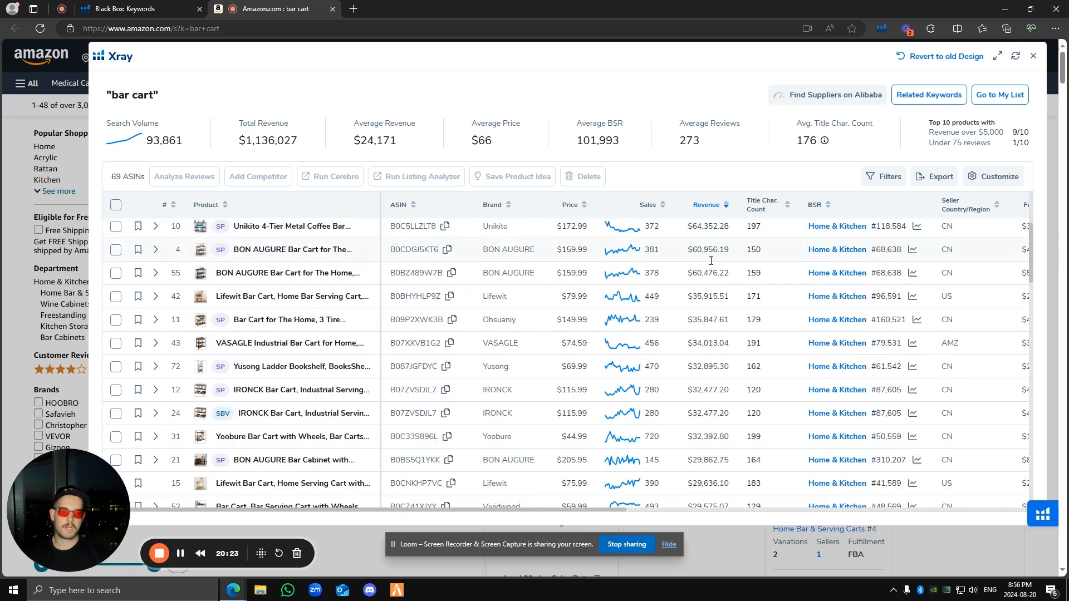
scroll(711, 260, down, 6)
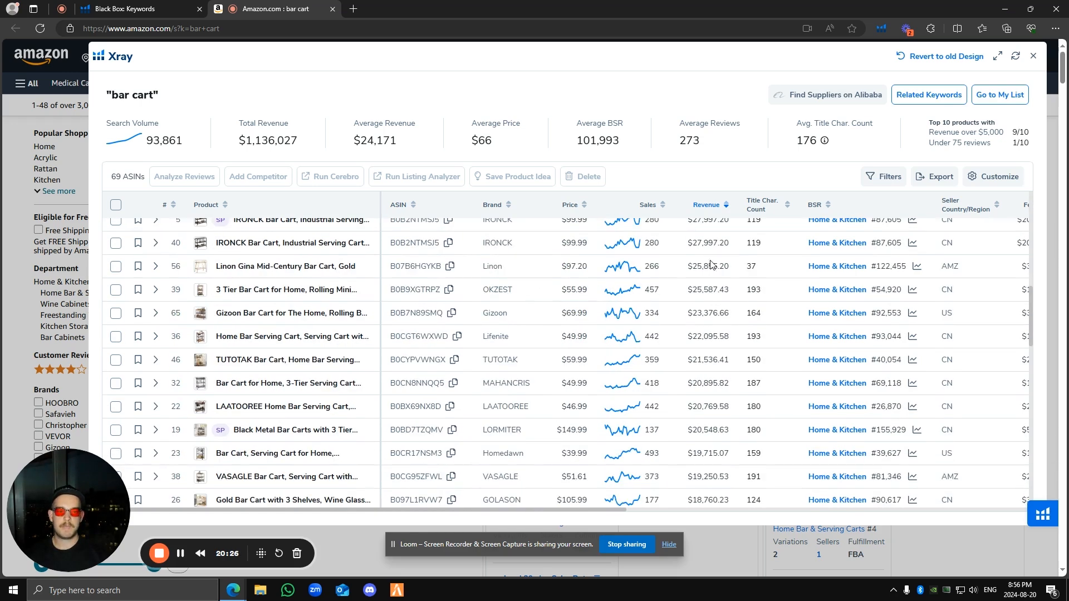
scroll(711, 264, up, 9)
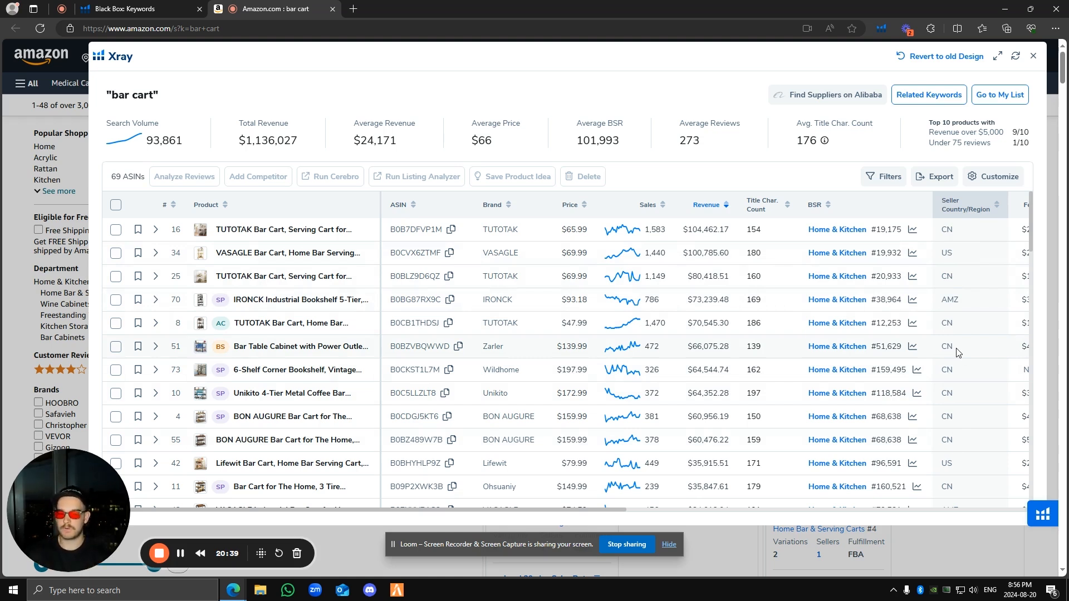
- Check the image of the Amazon-sold IRONCK Industrial Bookshelf 5-Tier and delete it from the product list
double_click(950, 302)
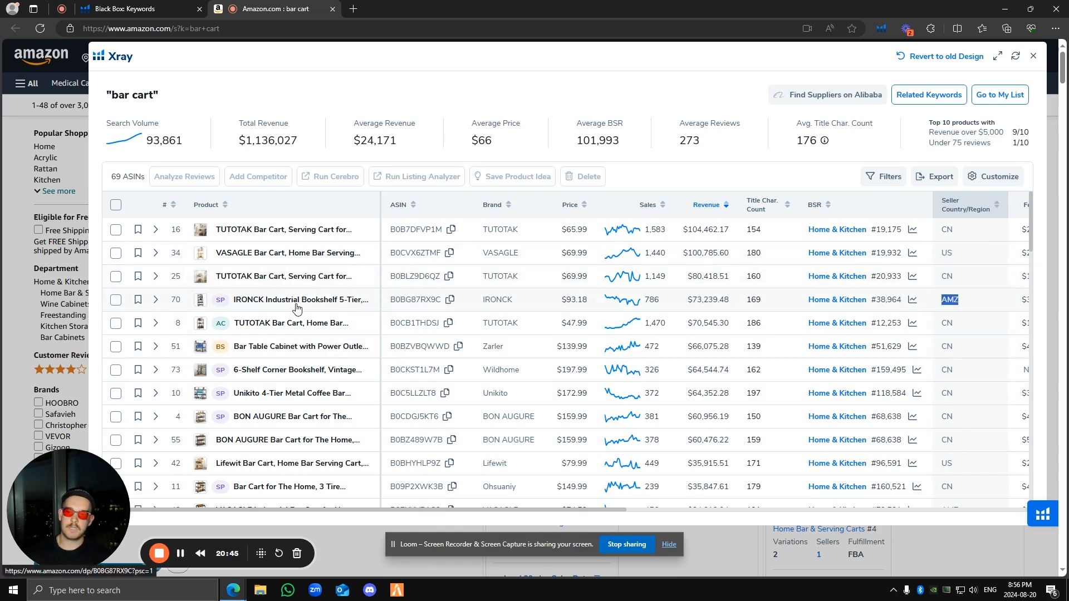
mouse_move(202, 302)
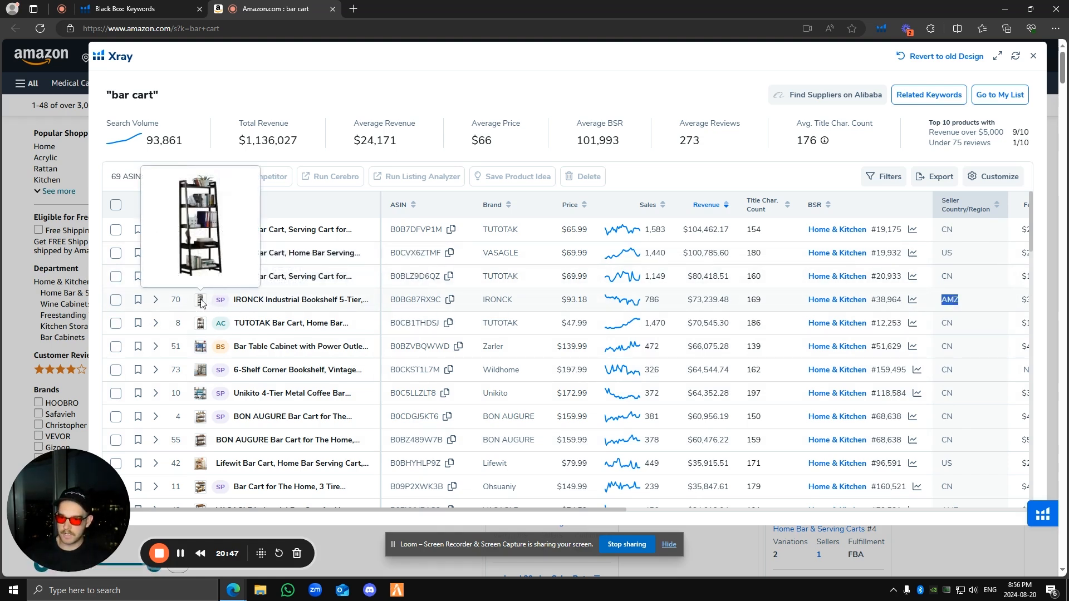
mouse_move(200, 325)
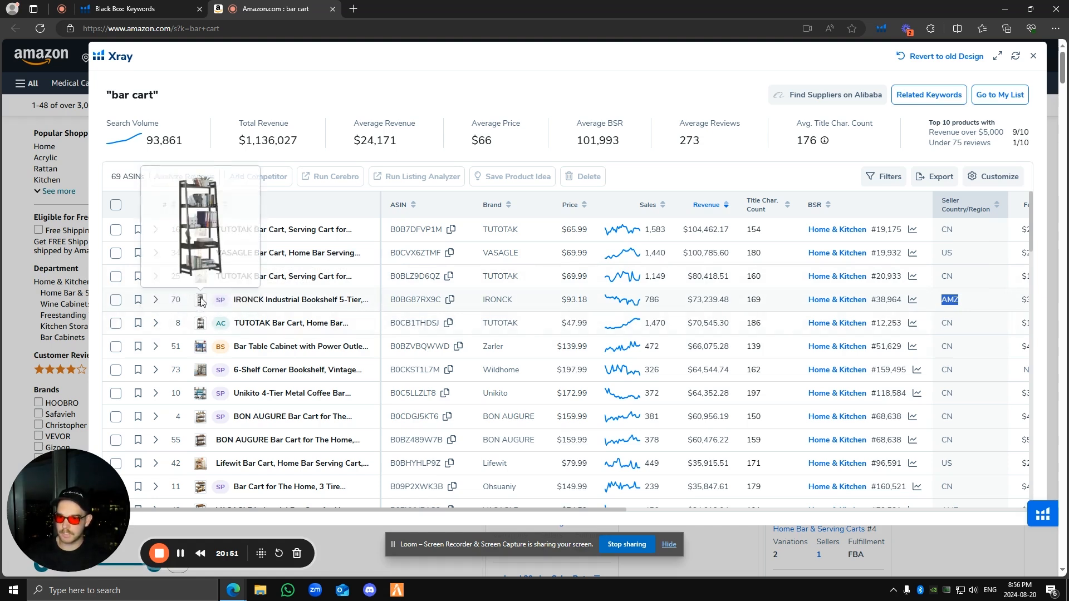
click(115, 301)
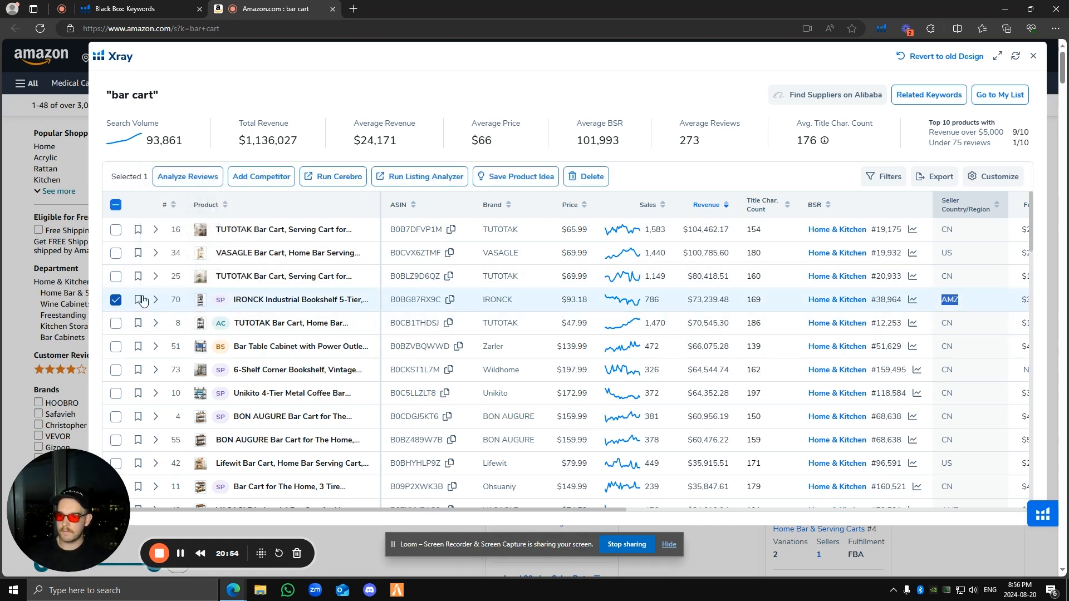
click(589, 177)
click(543, 342)
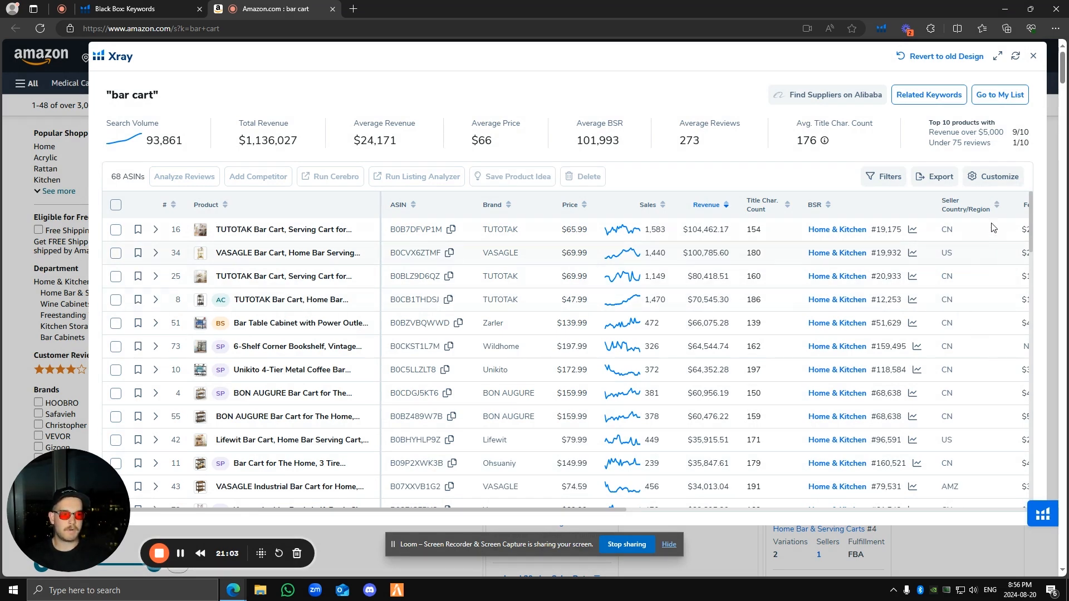
- Examine the seller country or region of the remaining products for Chinese, US and Amazon sellers
drag(966, 277, 958, 371)
click(965, 388)
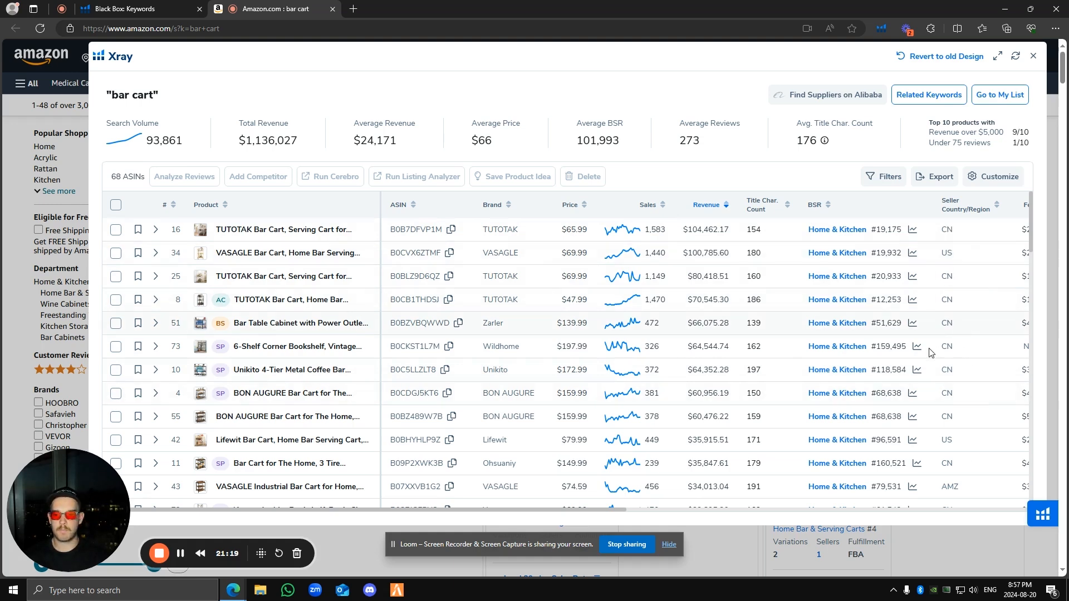
scroll(918, 367, down, 2)
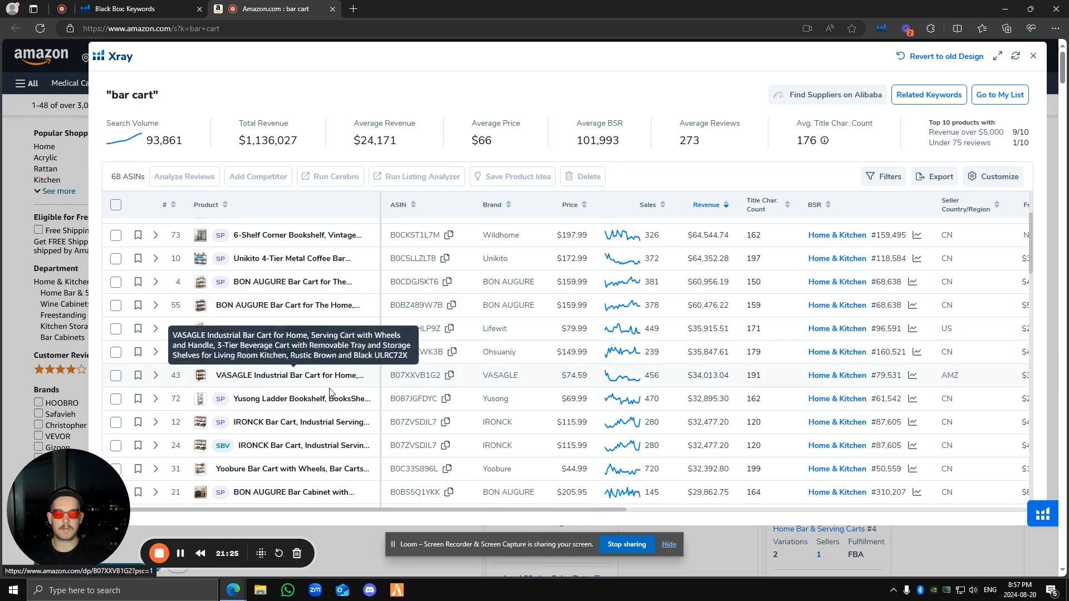
scroll(956, 363, down, 3)
scroll(957, 362, up, 5)
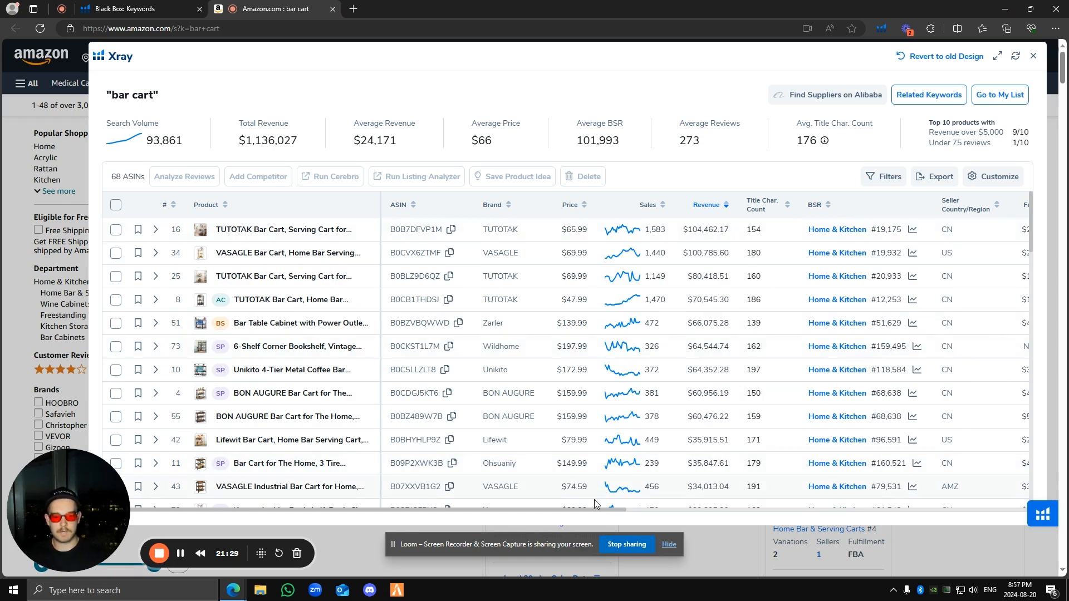
- Compare the review counts, ratings and seller countries of the bar cart products against their revenue down the product list
drag(592, 510, 753, 510)
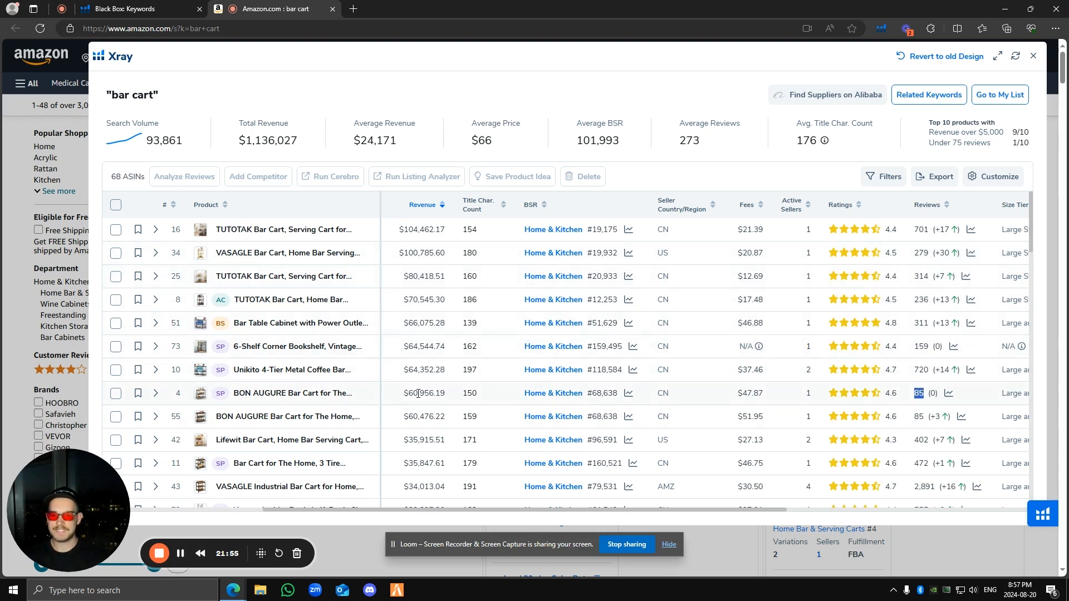
scroll(934, 426, down, 5)
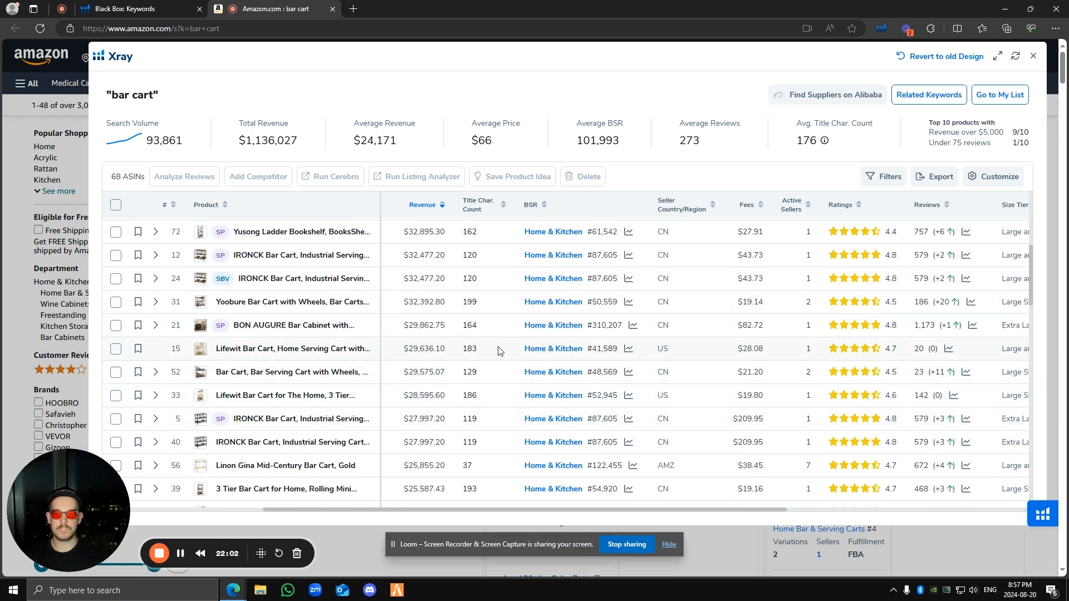
scroll(933, 423, down, 4)
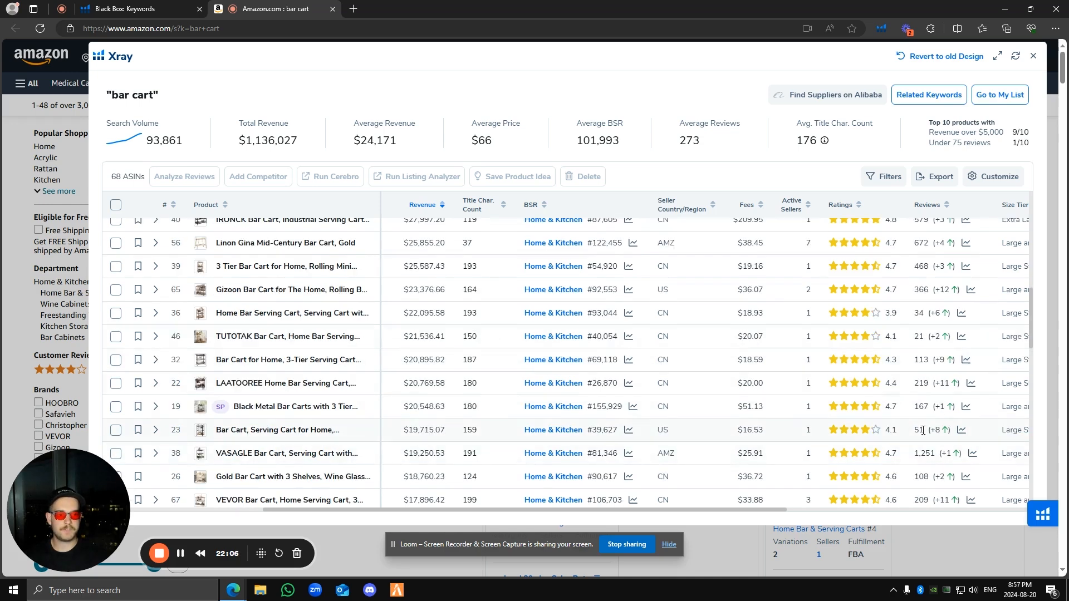
scroll(928, 419, down, 1)
scroll(928, 419, down, 1)
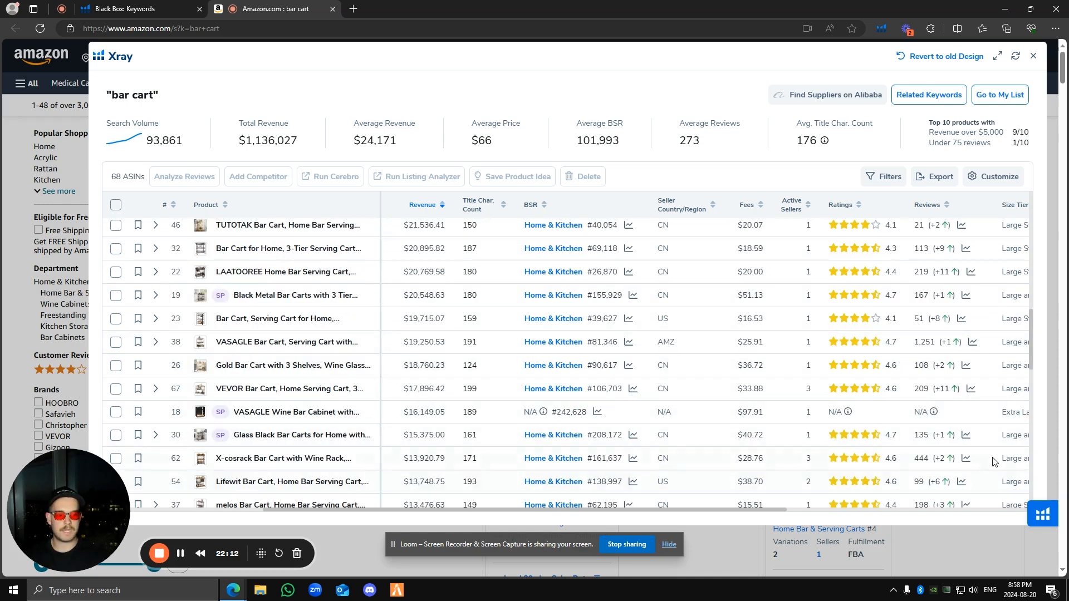
scroll(913, 444, down, 4)
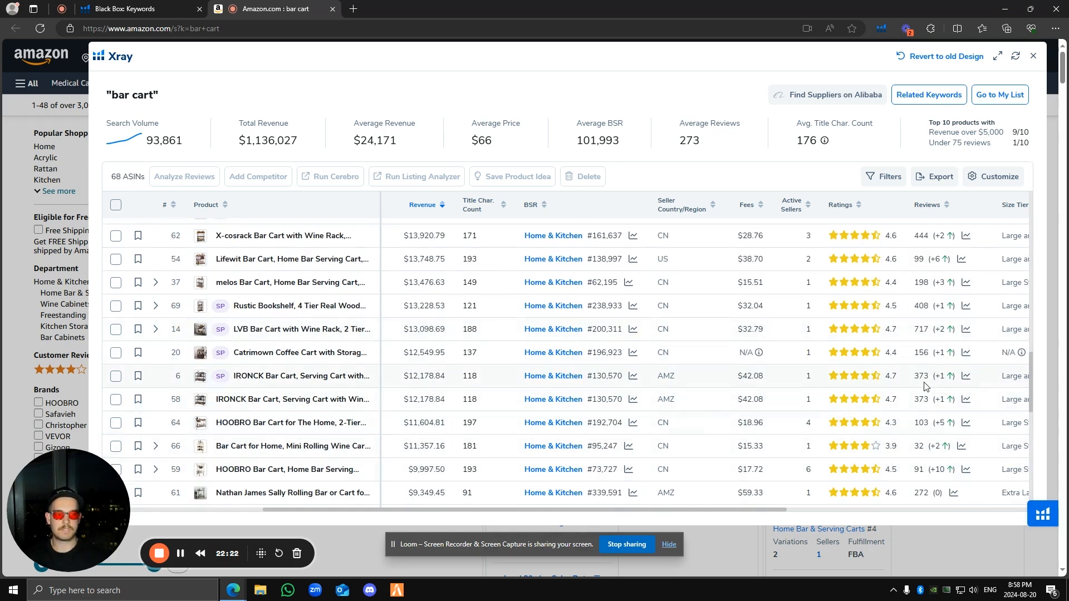
scroll(916, 336, up, 10)
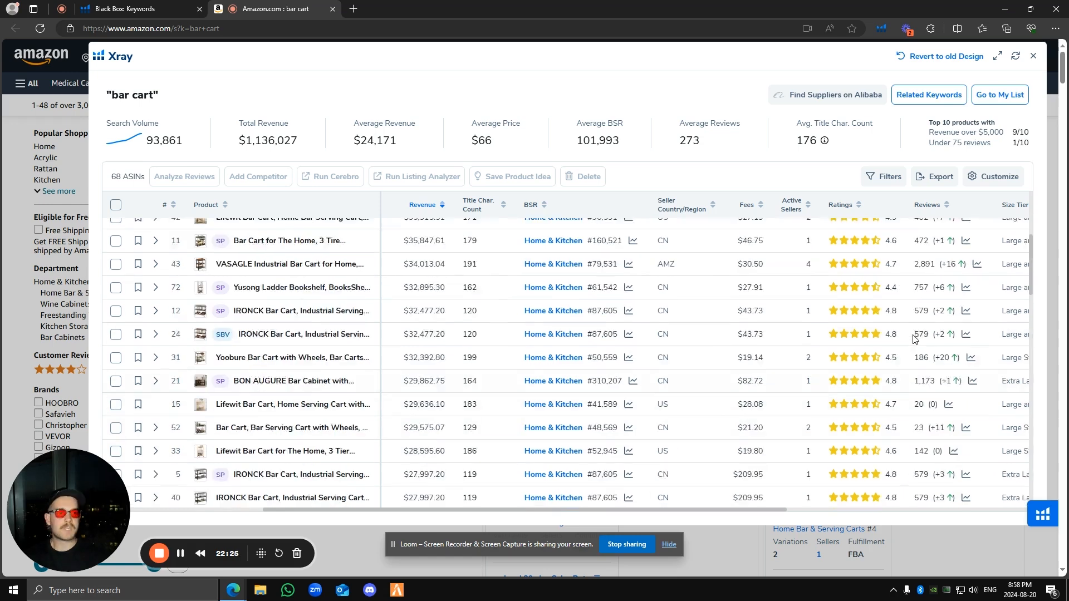
drag(632, 510, 379, 504)
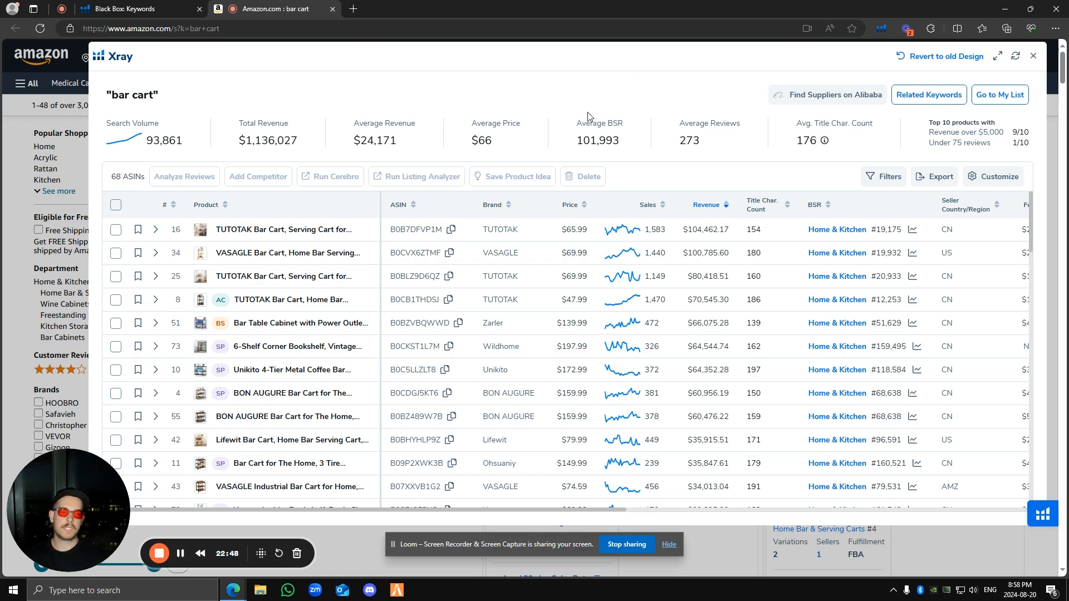
- Close the Xray window and examine the bar cart listings, images and prices in the Amazon search results
click(1031, 56)
scroll(560, 306, down, 10)
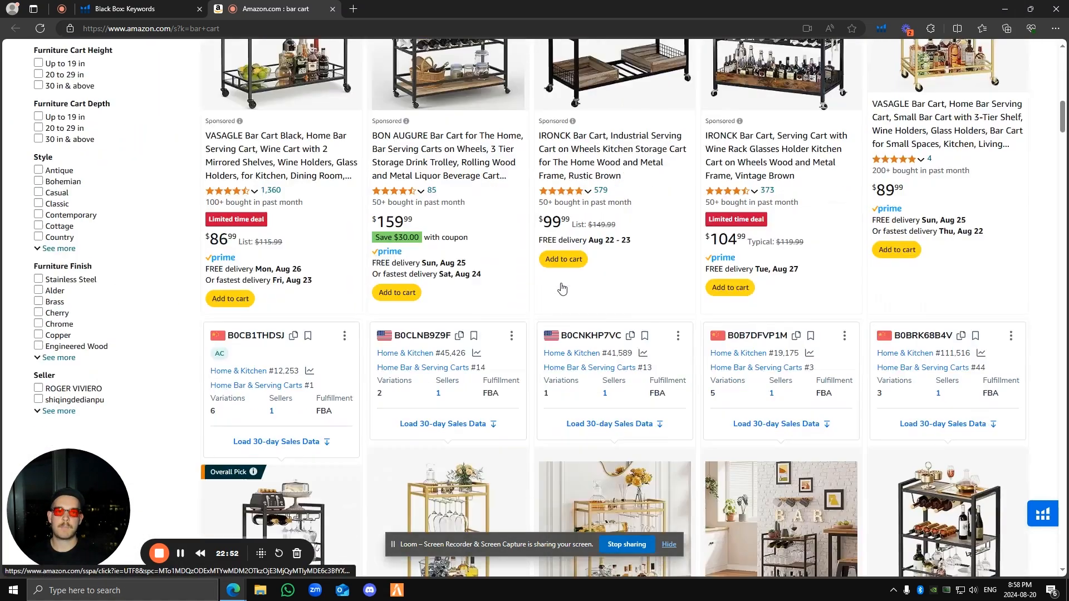
scroll(565, 283, down, 3)
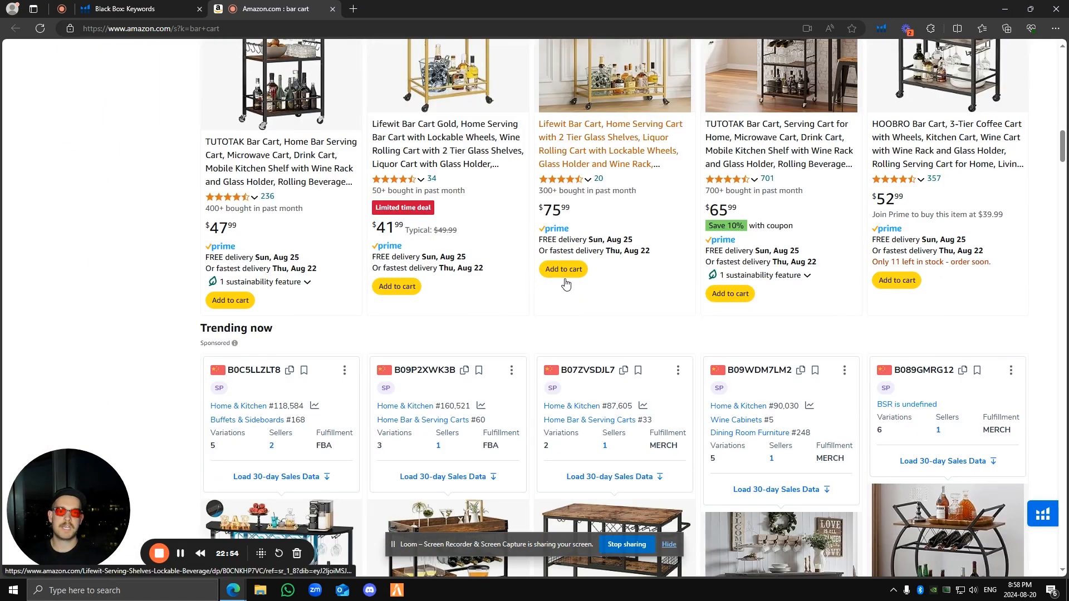
scroll(567, 283, up, 3)
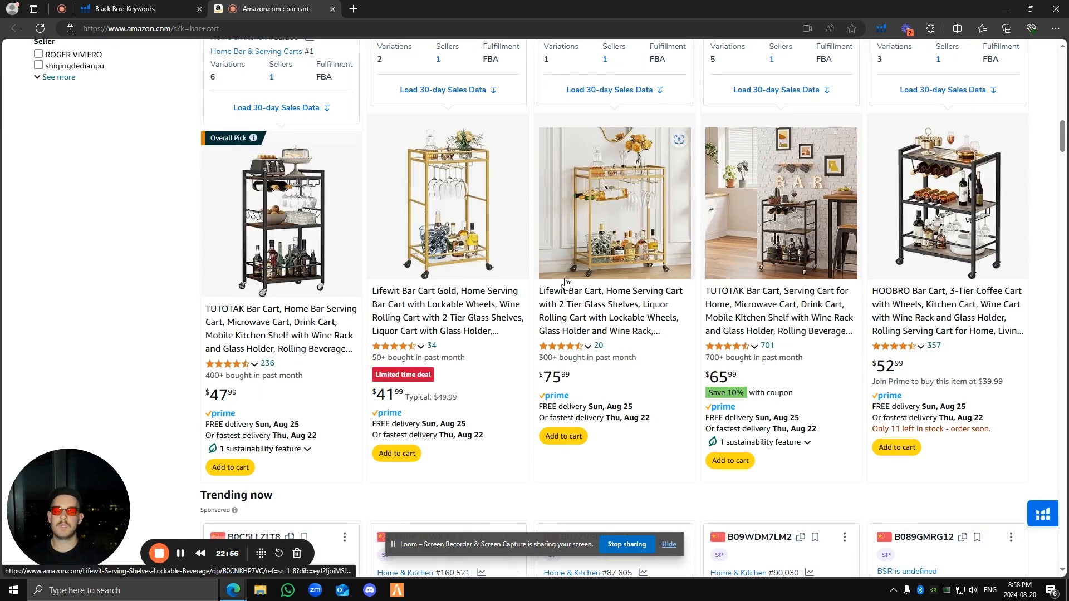
mouse_move(421, 346)
scroll(421, 346, up, 2)
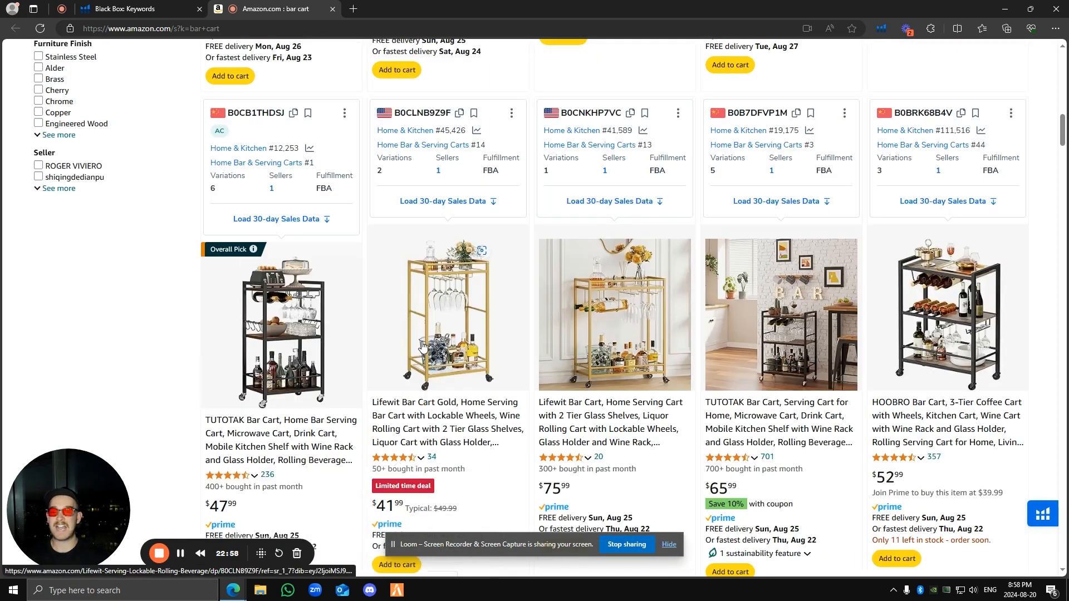